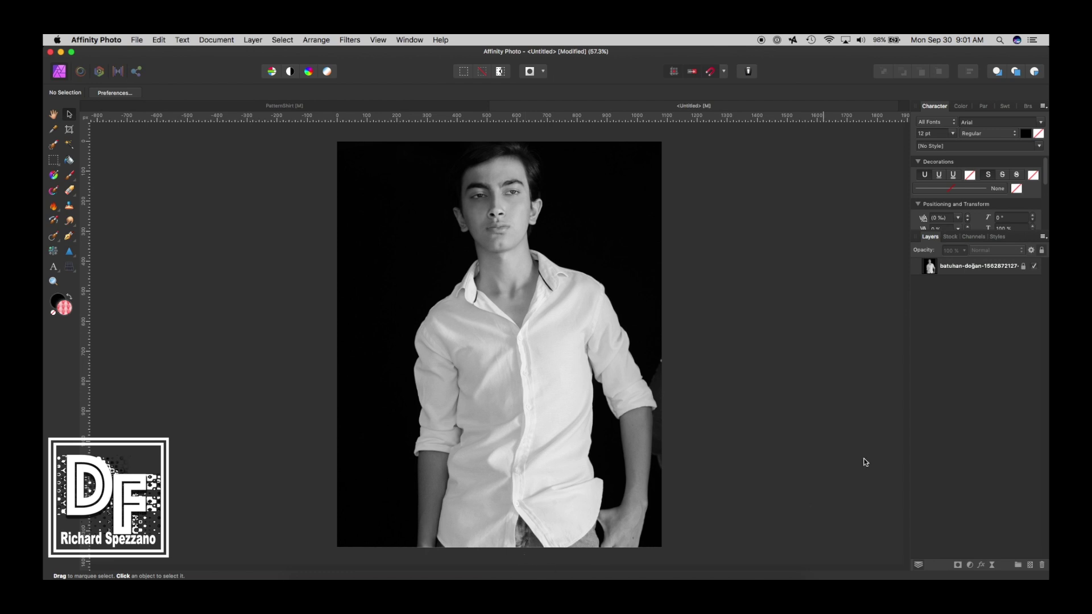
# Step: Place the coloured star pattern from the Pixabay stock results on the portrait, shrunk and centred on the shirt
pyautogui.click(951, 237)
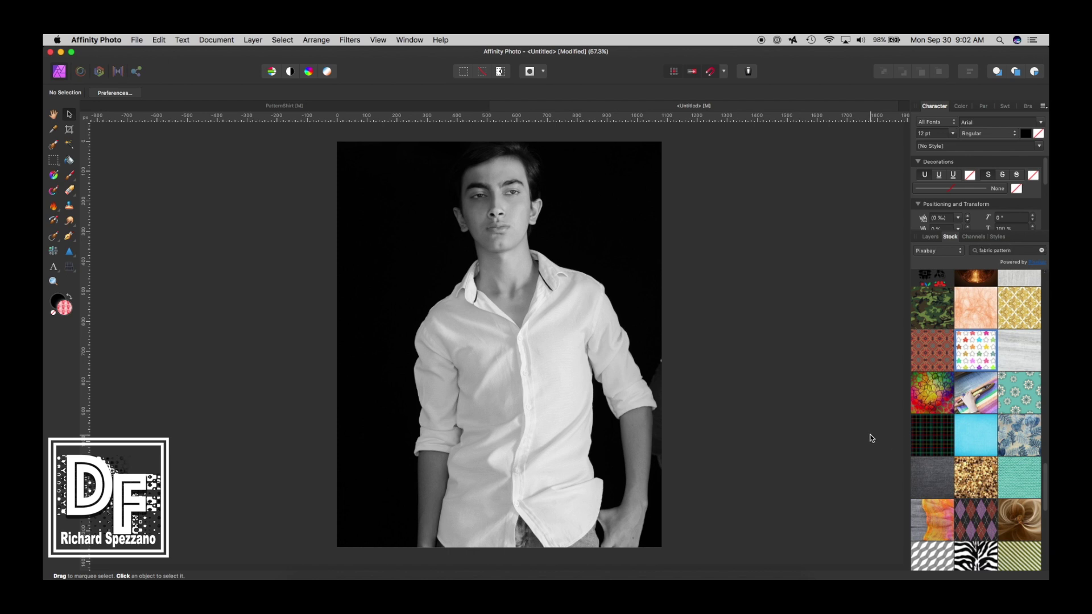
pyautogui.click(971, 353)
pyautogui.moveTo(971, 354); pyautogui.dragTo(488, 339)
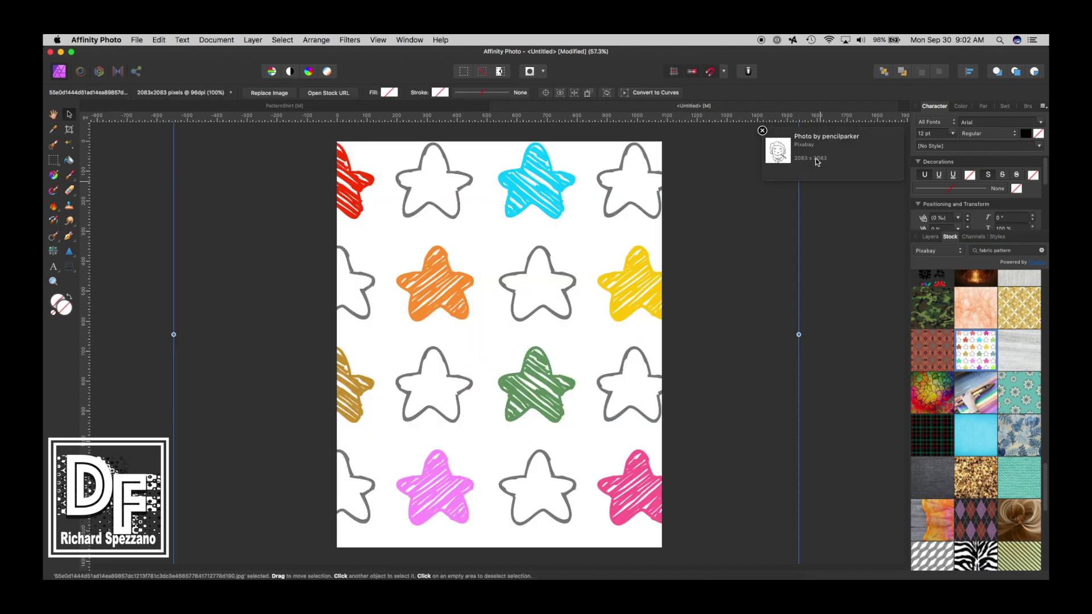
pyautogui.scroll(5, 608, 387)
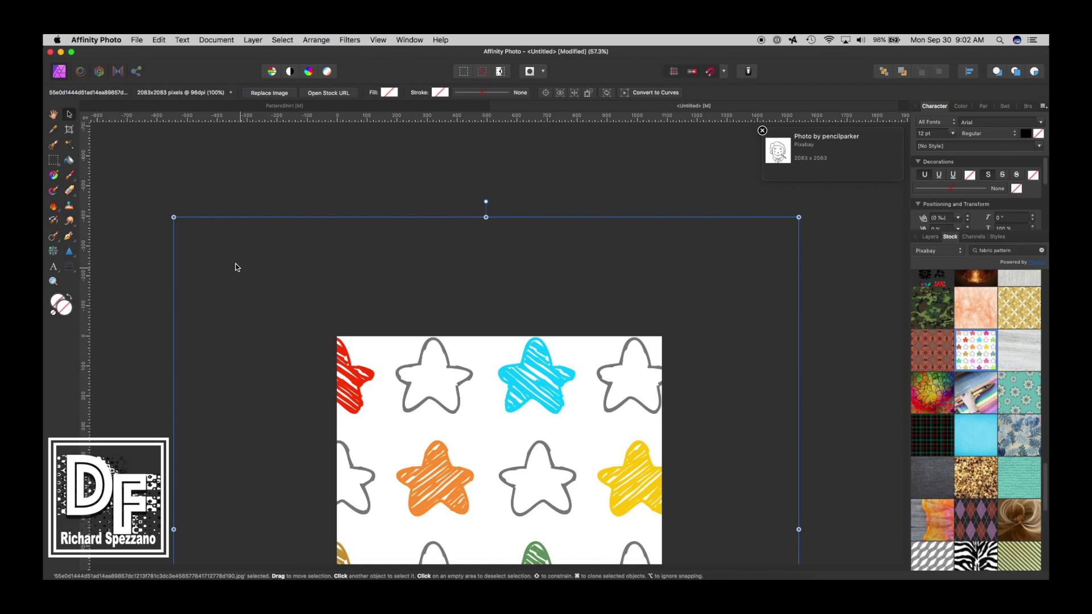
pyautogui.moveTo(173, 217); pyautogui.dragTo(415, 502)
pyautogui.moveTo(303, 192)
pyautogui.scroll(-8, 458, 284)
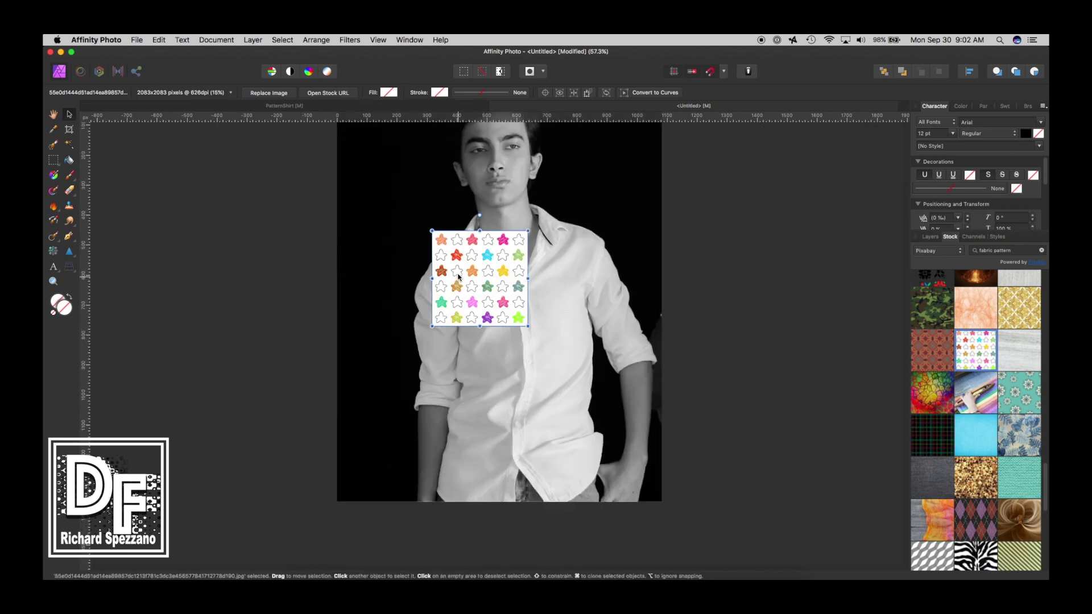
pyautogui.moveTo(458, 272); pyautogui.dragTo(524, 339)
pyautogui.click(525, 321)
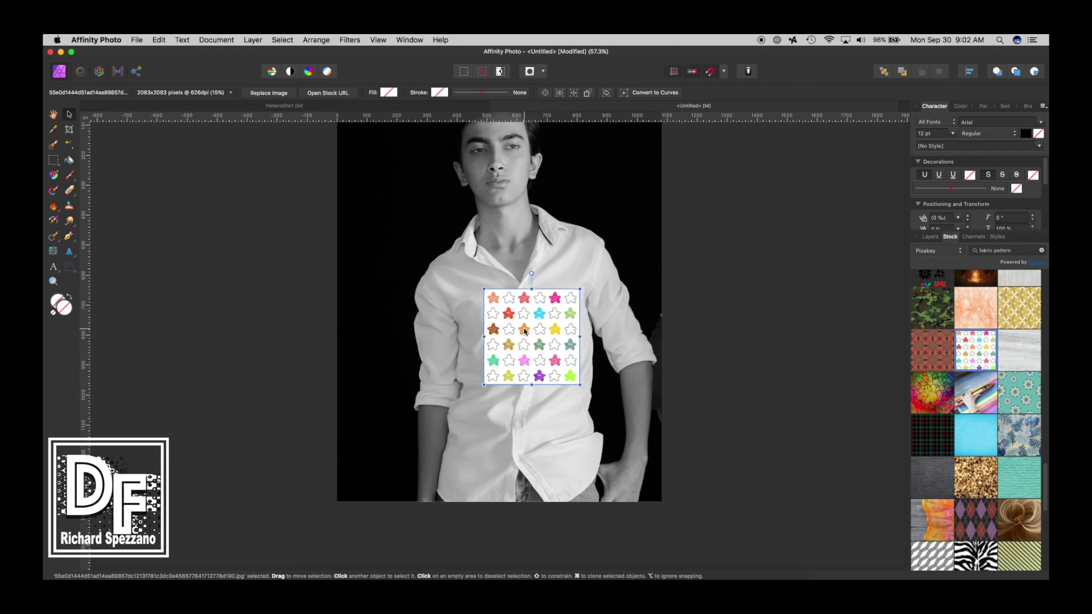
# Step: Delete the placed star pattern from the portrait
pyautogui.press('Delete')
pyautogui.scroll(5, 328, 182)
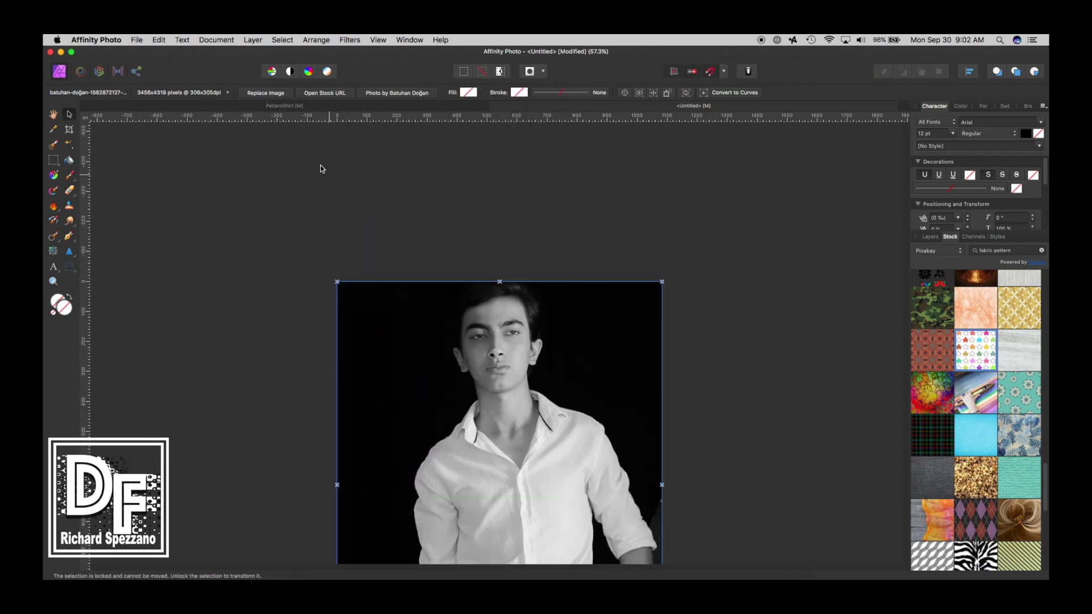
# Step: Create a new web document of 1280 x 800 px
pyautogui.click(138, 40)
pyautogui.click(140, 53)
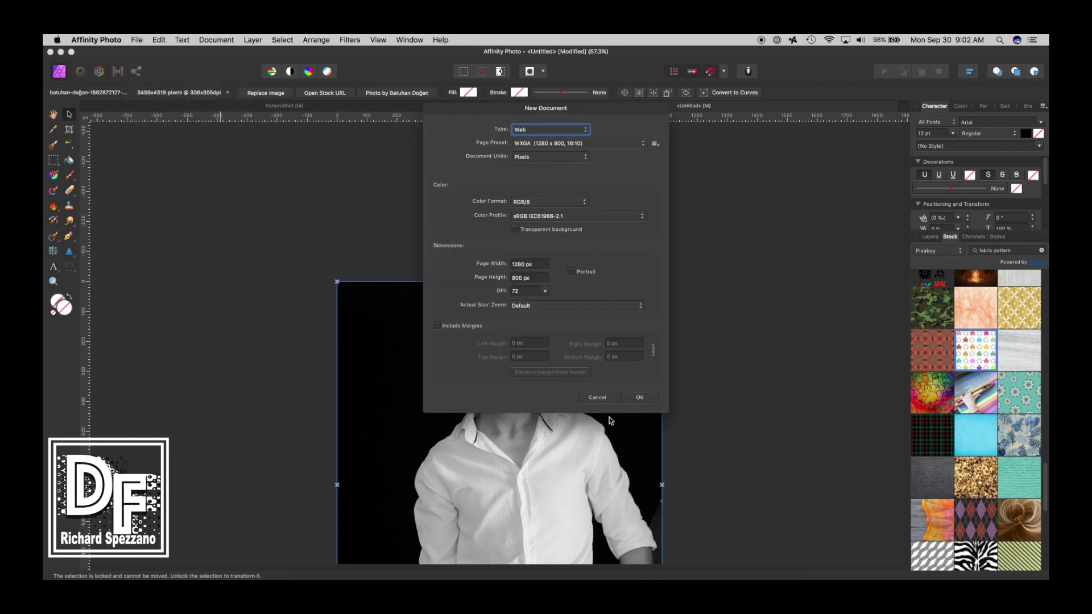
pyautogui.click(639, 397)
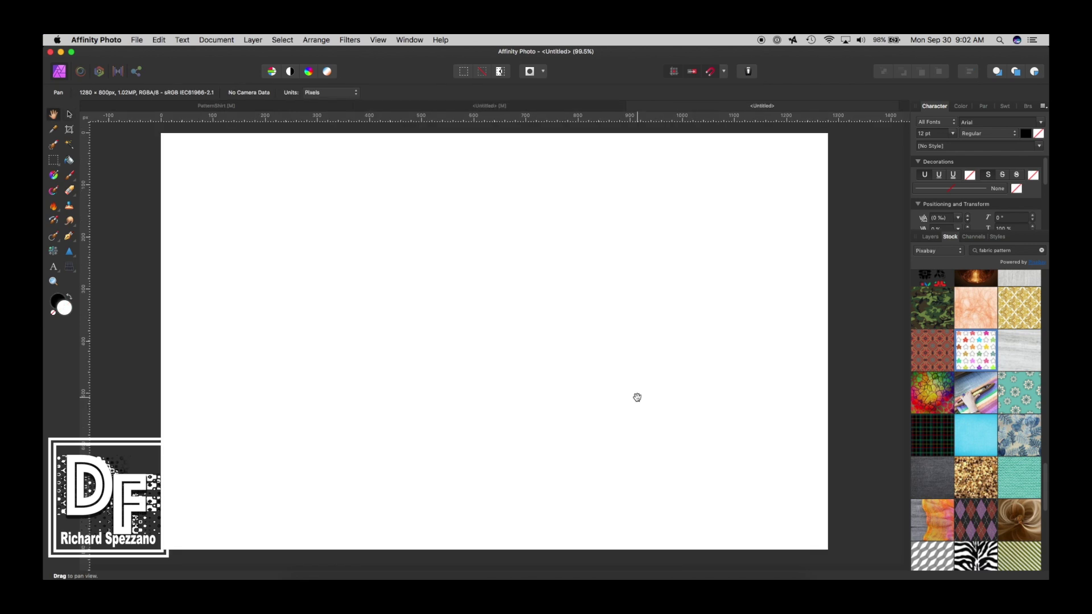
# Step: Place the coloured star stock image in the new document and unclip the canvas to fit the whole pattern
pyautogui.moveTo(982, 351); pyautogui.dragTo(504, 345)
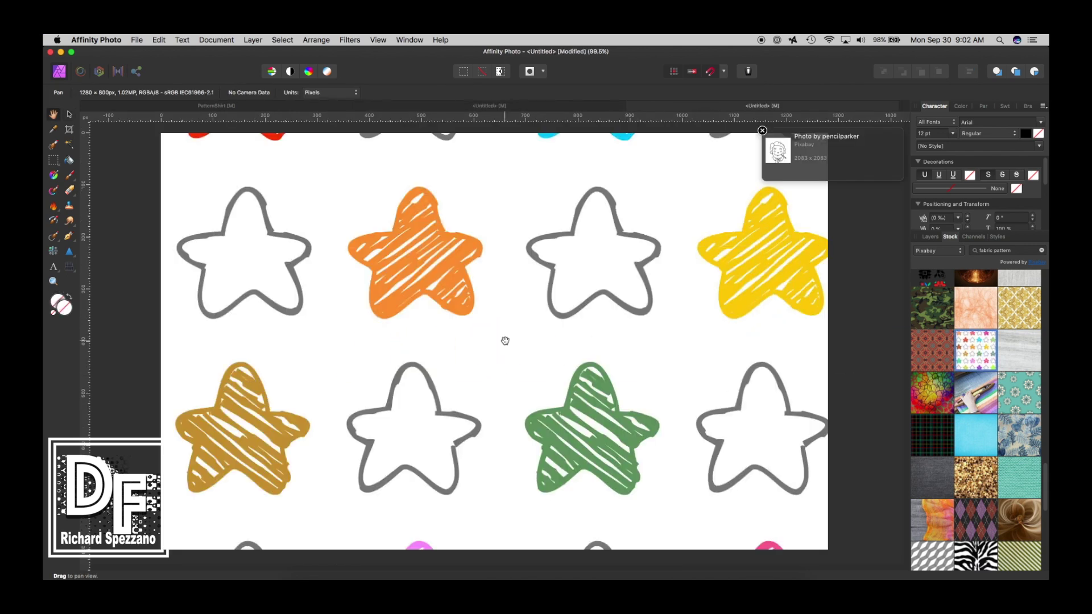
pyautogui.click(216, 40)
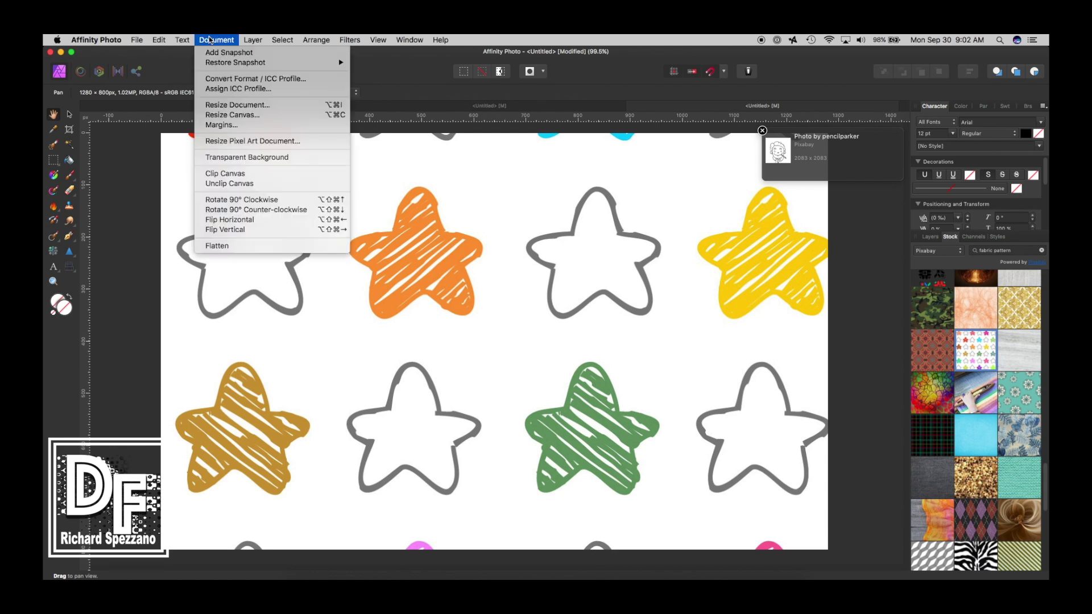
pyautogui.click(214, 173)
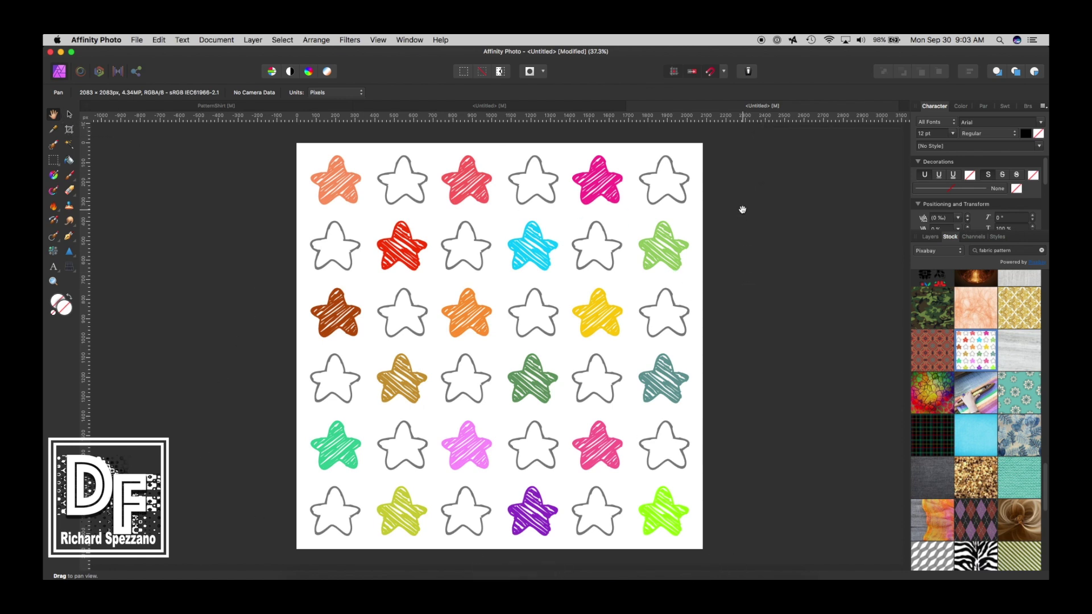
# Step: Start exporting the whole star pattern document as a high-quality JPEG at 2083 x 2083 px
pyautogui.click(136, 40)
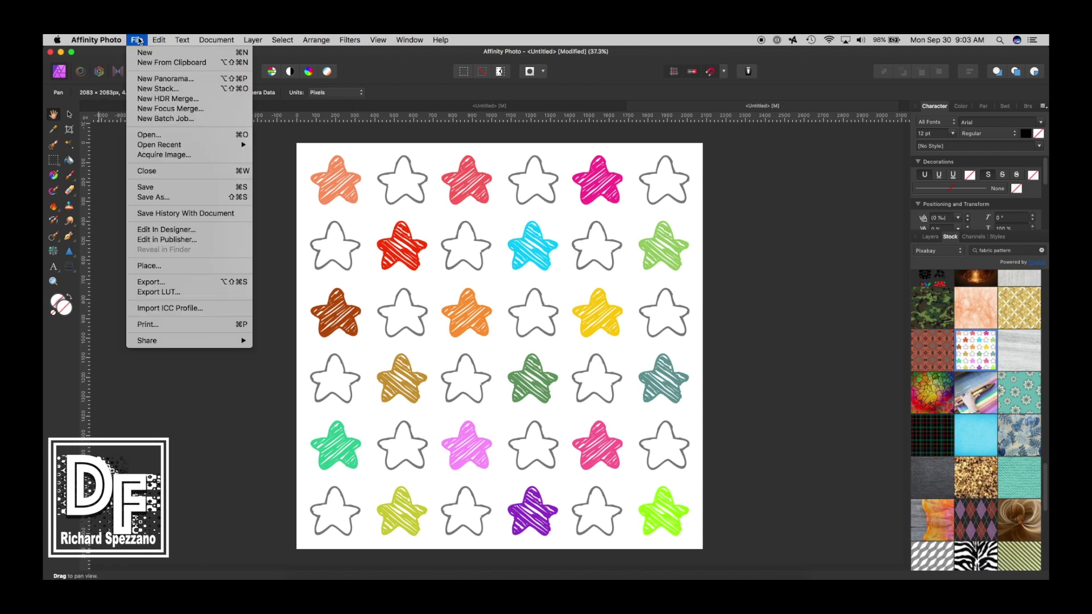
pyautogui.click(151, 282)
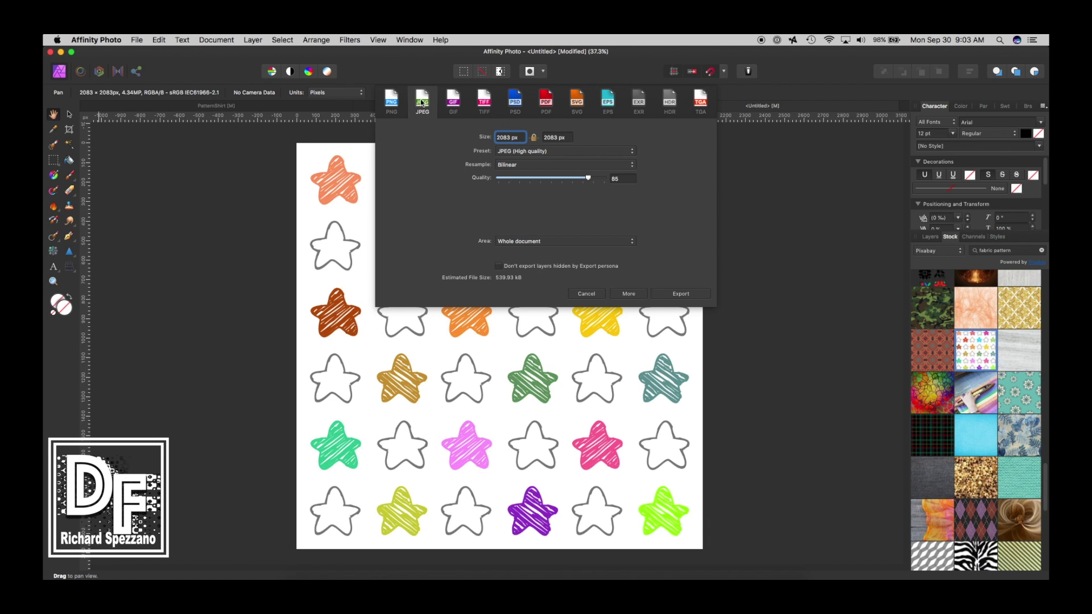
pyautogui.click(392, 101)
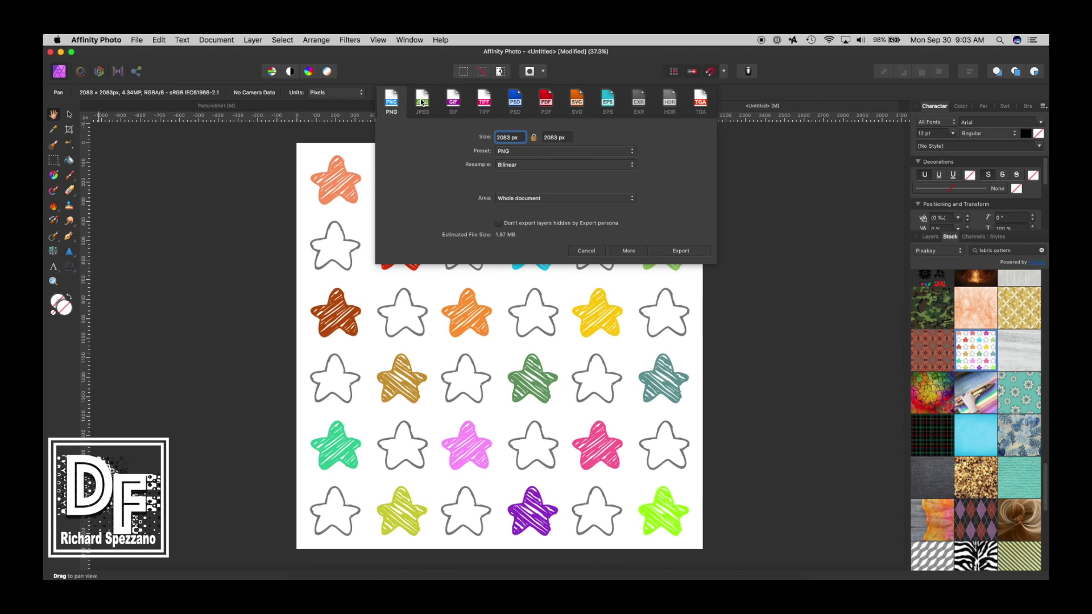
pyautogui.click(422, 101)
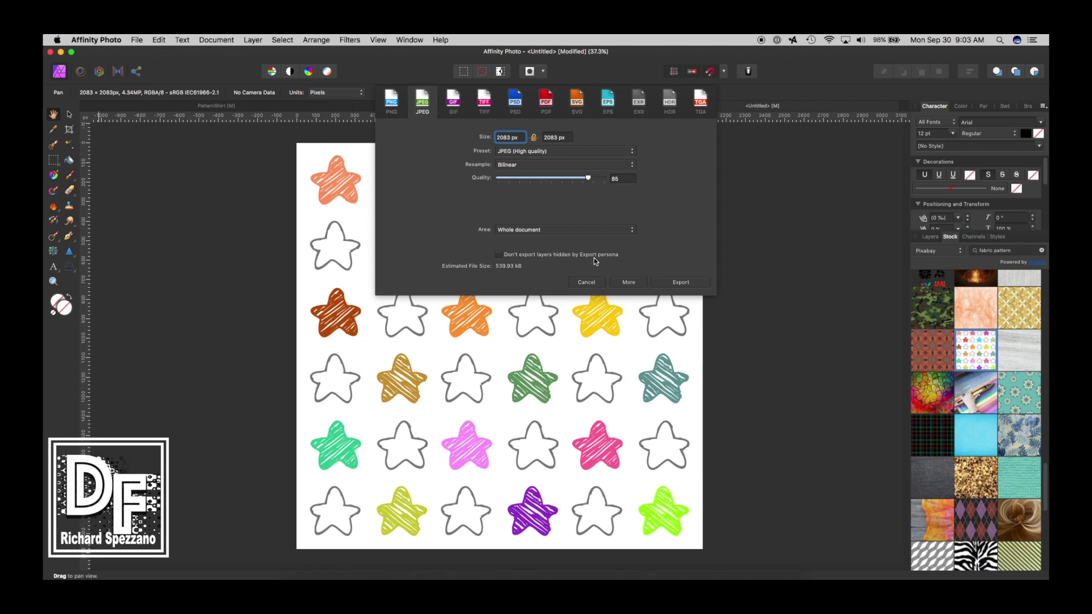
pyautogui.click(693, 282)
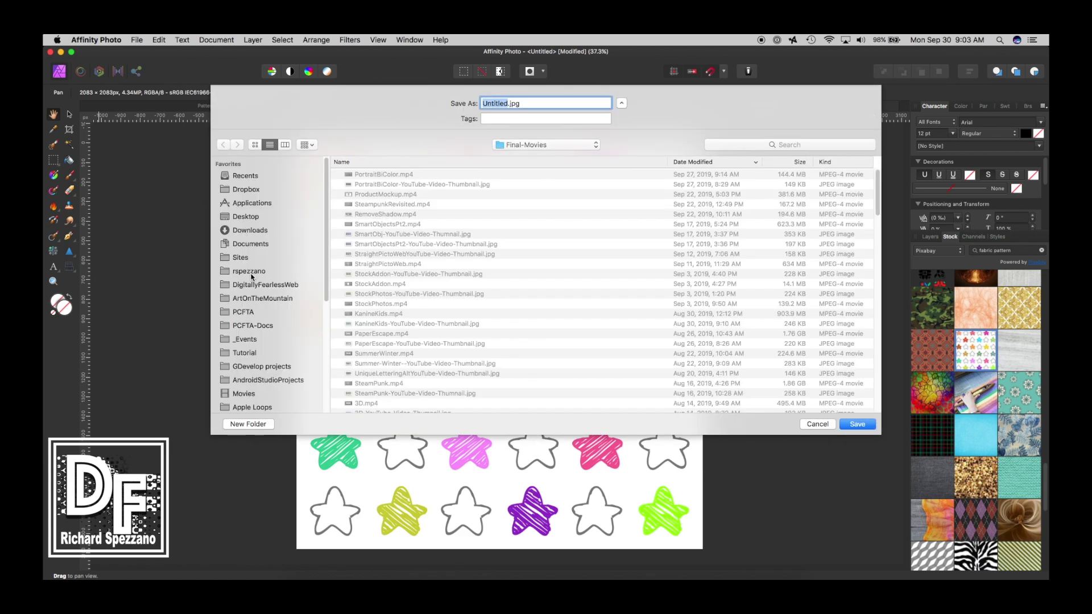
# Step: Save the exported JPEG as "star pattern" in the PatternShirt folder inside Tutorial
pyautogui.click(241, 352)
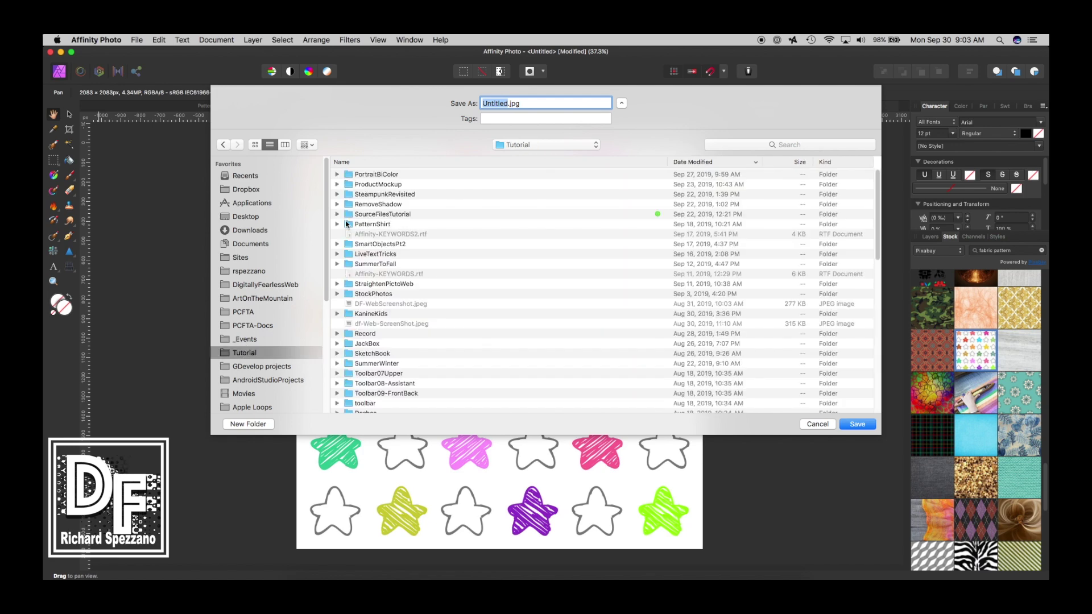
pyautogui.doubleClick(348, 224)
pyautogui.doubleClick(508, 105)
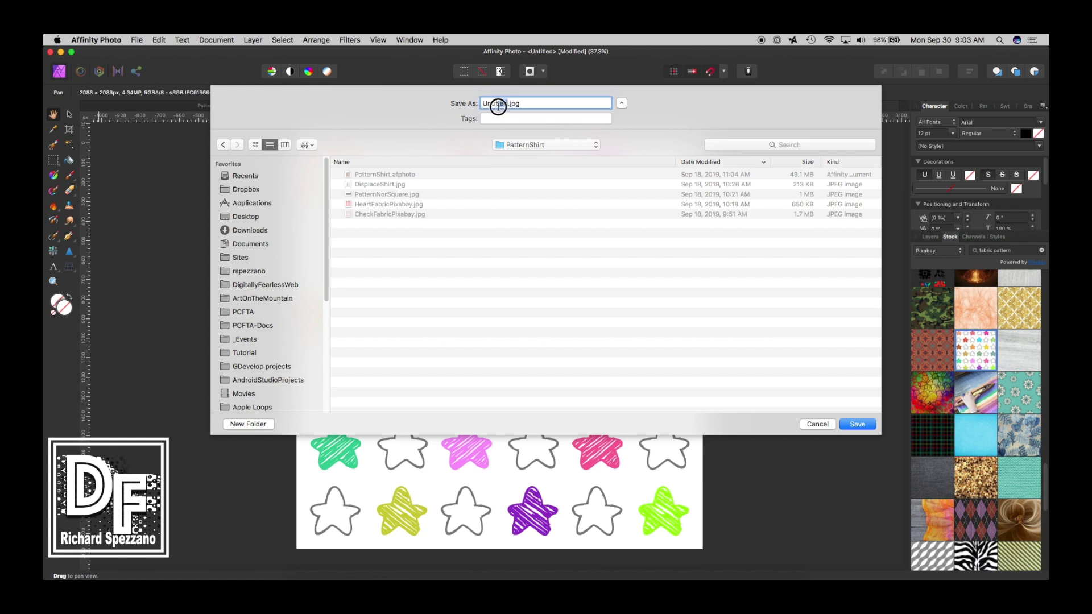
pyautogui.write('star p')
pyautogui.press('BackSpace')
pyautogui.write('pattern')
pyautogui.press('Return')
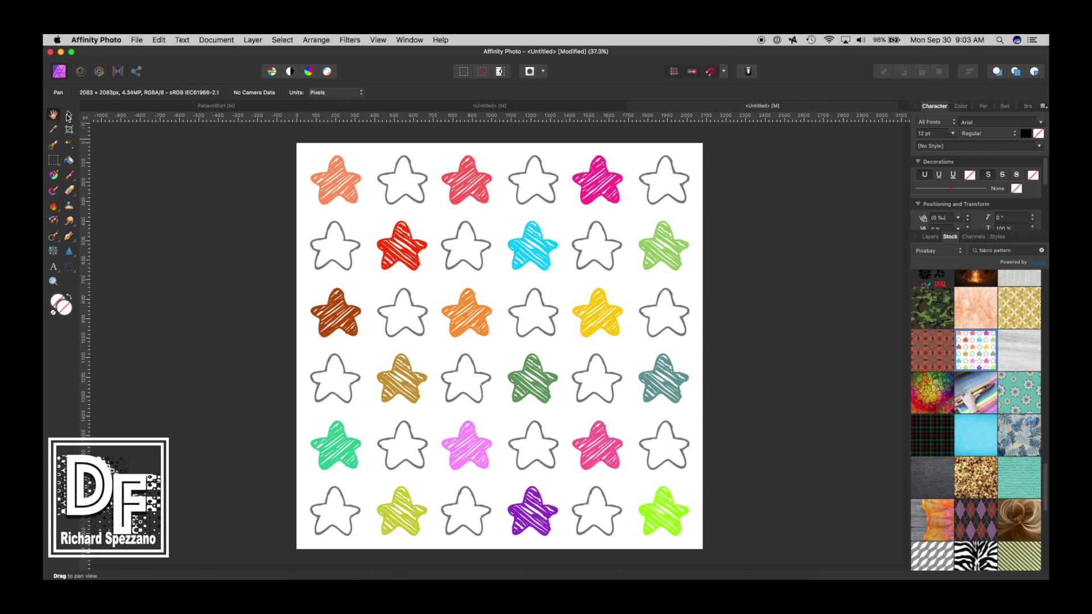
# Step: Close the star pattern document without saving it and return to the portrait
pyautogui.click(68, 114)
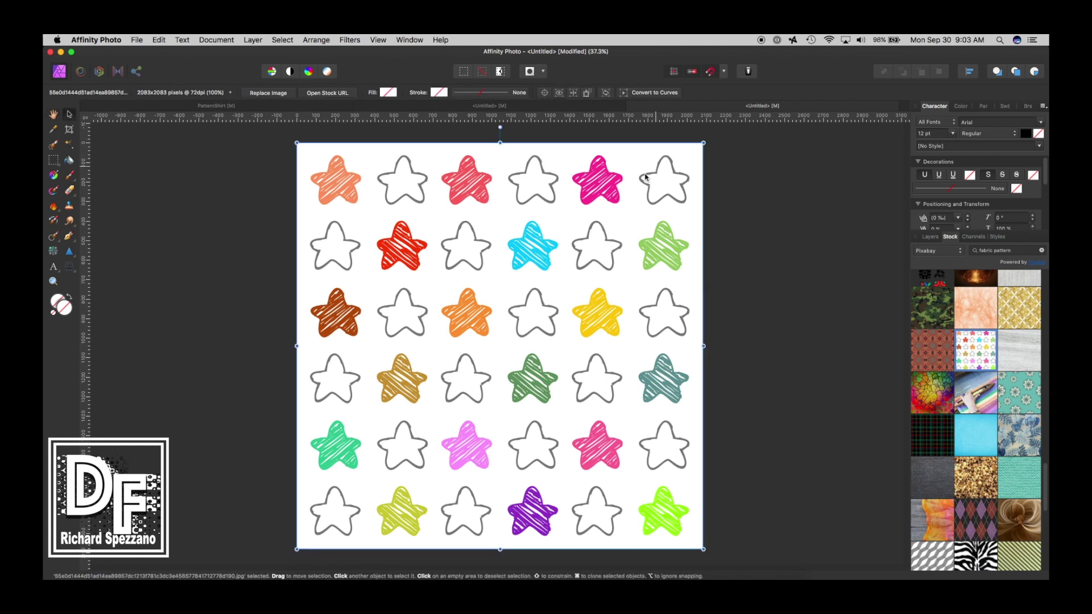
pyautogui.press('super+w')
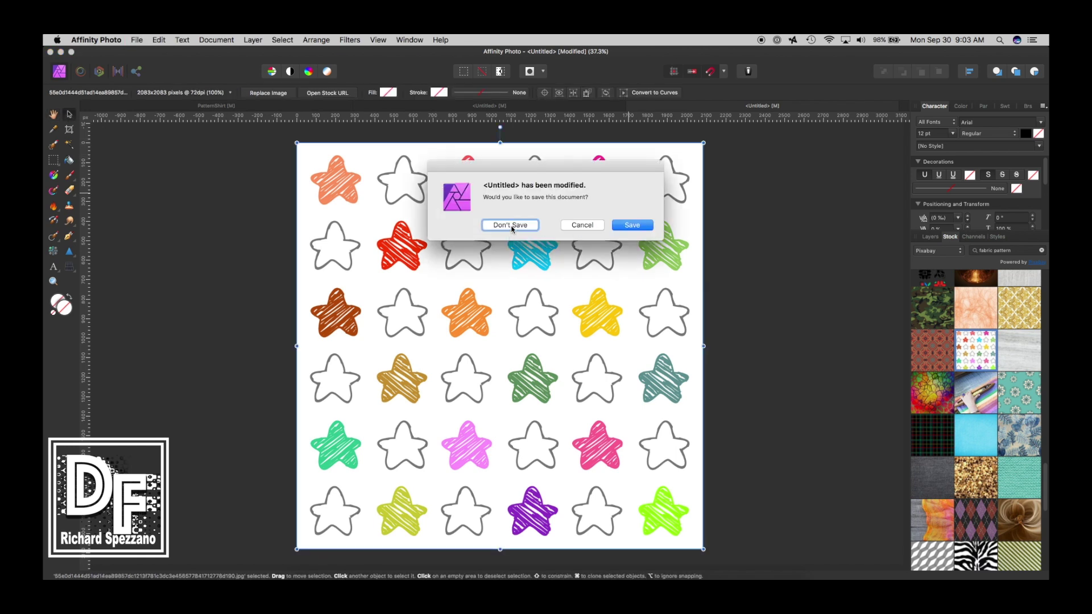
pyautogui.click(511, 226)
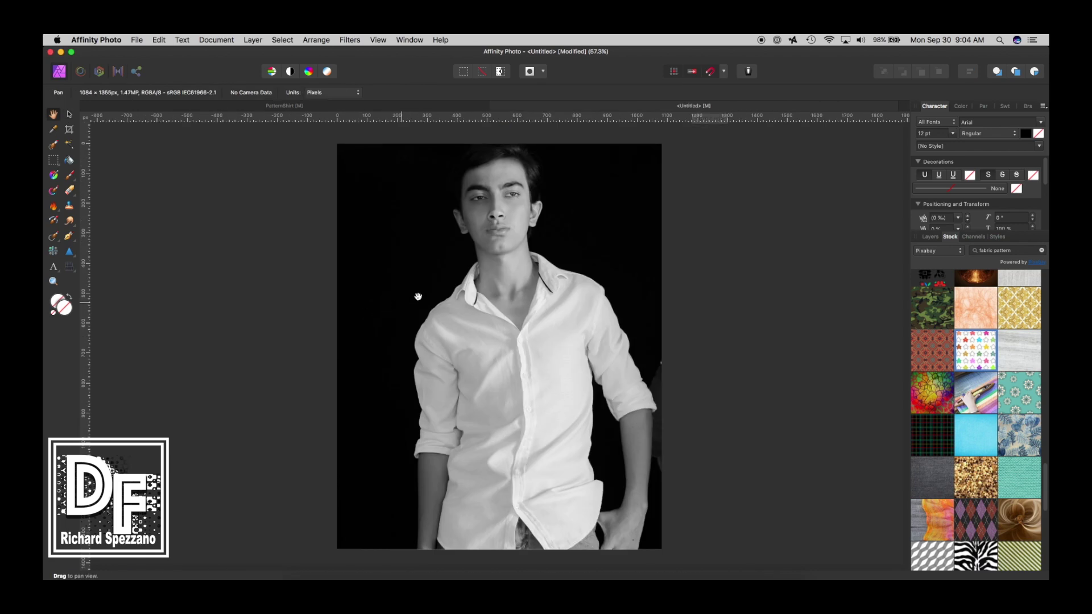
pyautogui.scroll(-2, 502, 361)
pyautogui.scroll(4, 501, 361)
pyautogui.scroll(-2, 501, 361)
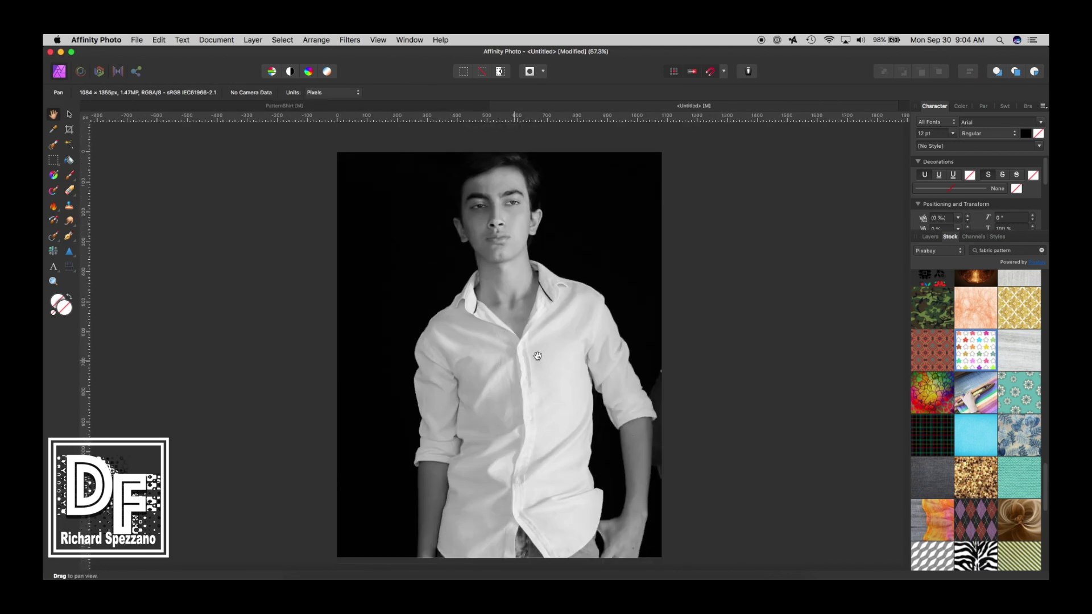
# Step: Add a new fill layer above the portrait layer
pyautogui.click(931, 237)
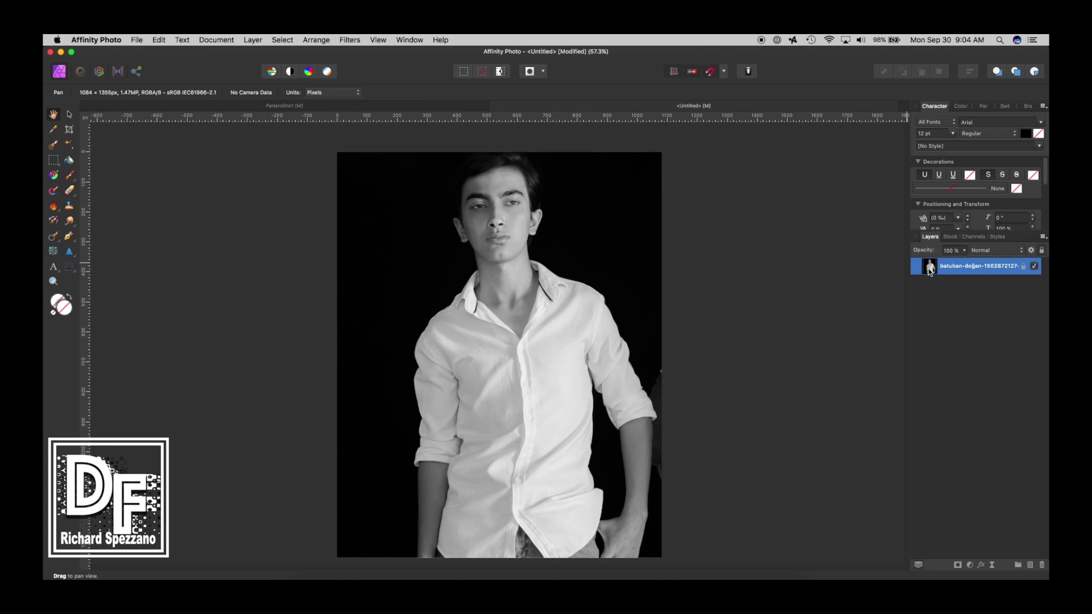
pyautogui.click(253, 40)
pyautogui.click(257, 121)
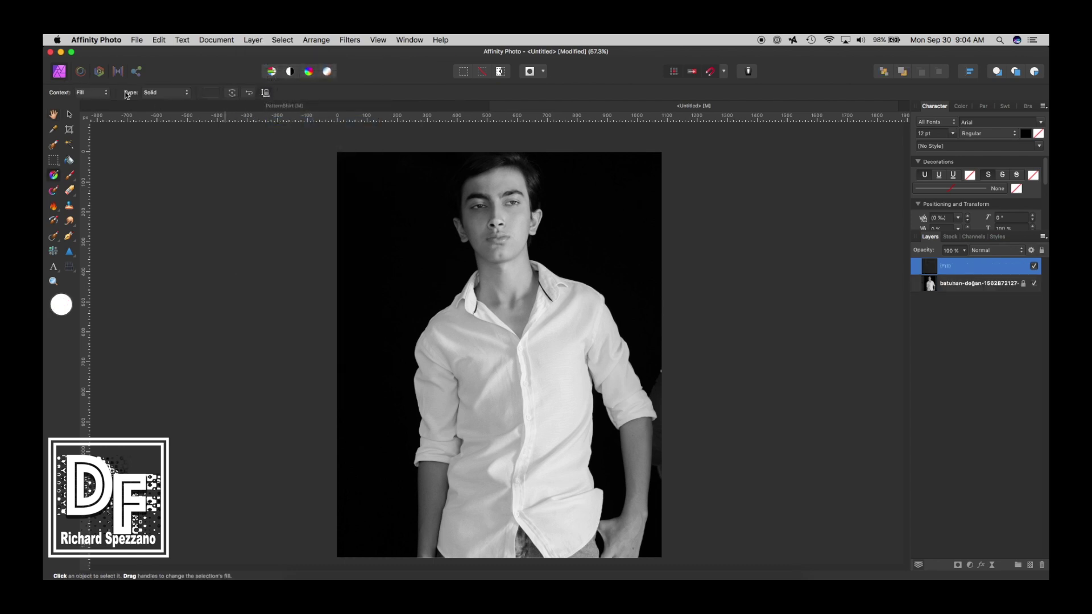
# Step: Give the fill layer a bitmap fill from star pattern.jpg and enlarge and rotate its repeating tiles
pyautogui.click(179, 93)
pyautogui.click(164, 135)
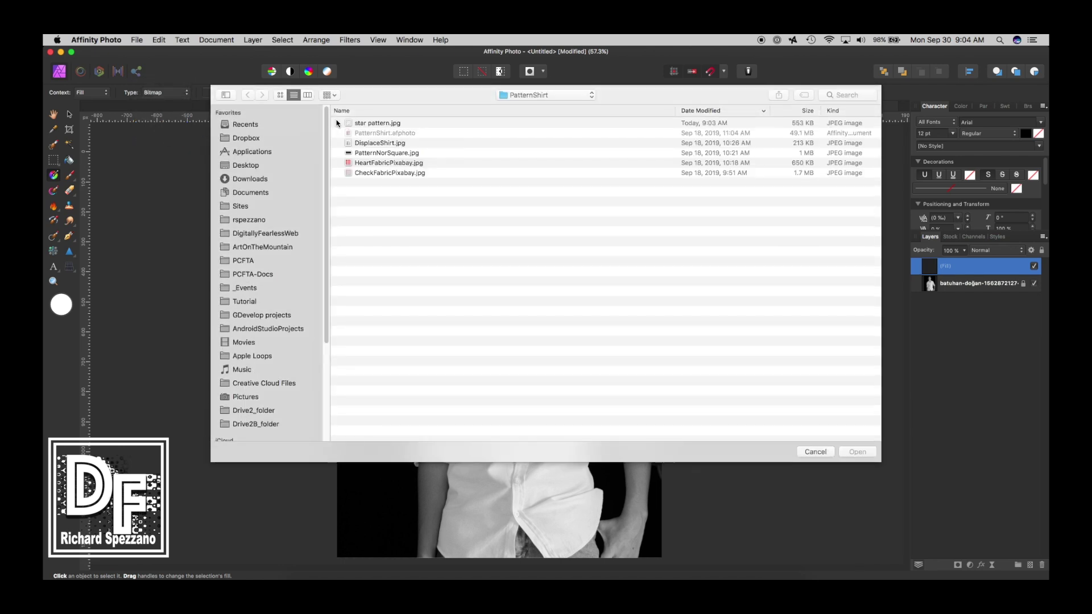
pyautogui.click(349, 123)
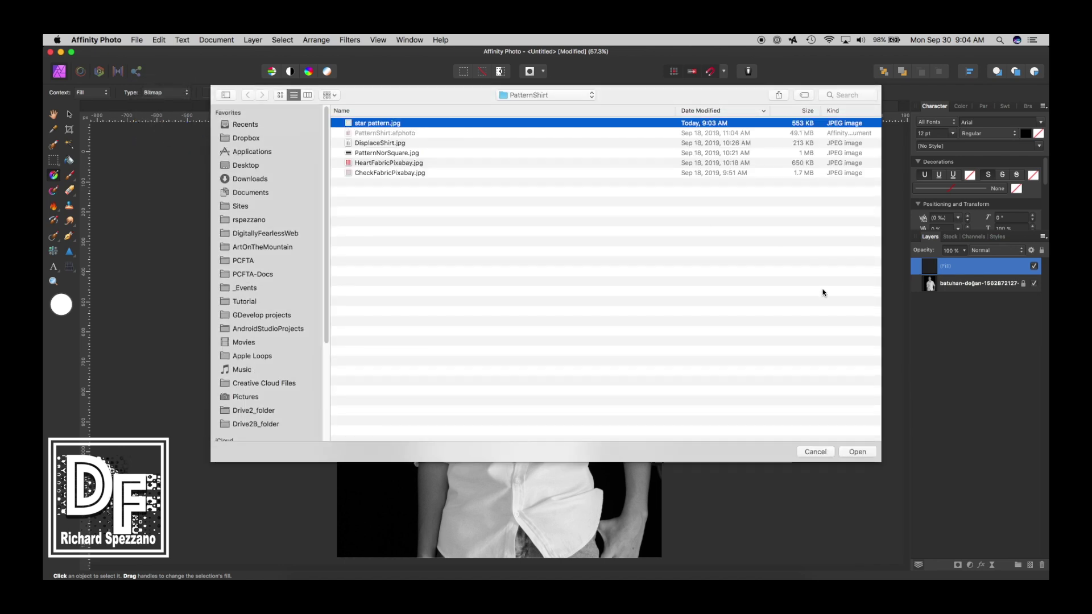
pyautogui.click(856, 451)
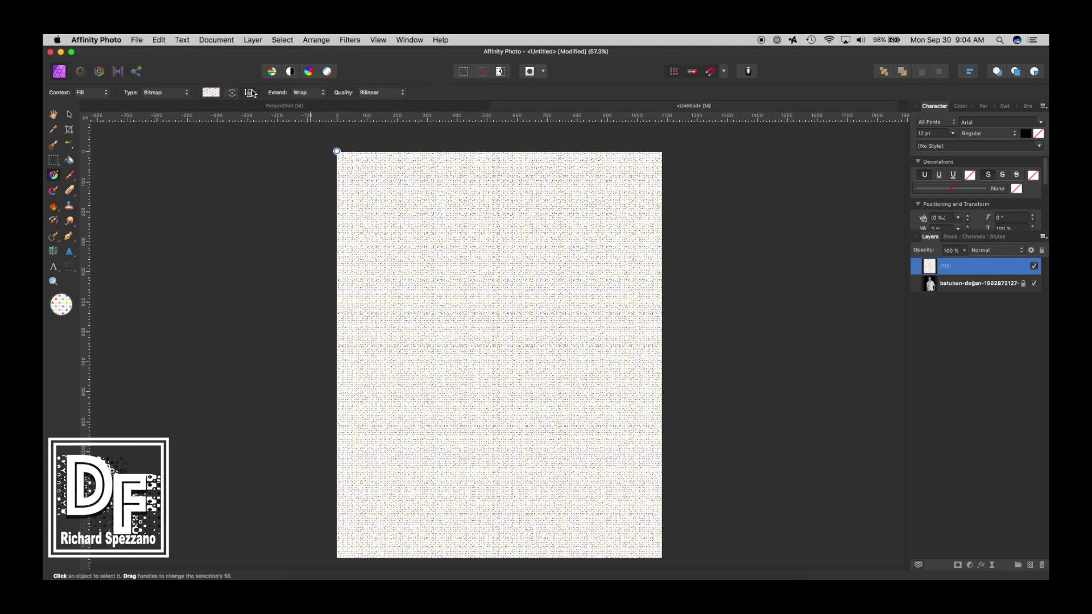
pyautogui.moveTo(336, 152); pyautogui.dragTo(364, 179)
pyautogui.press('v')
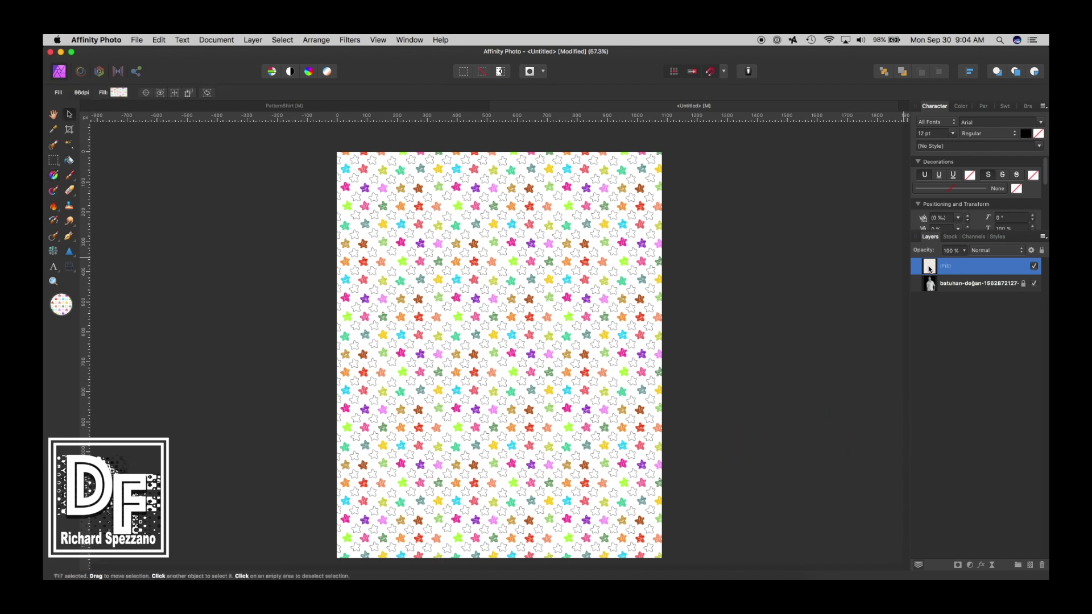
# Step: Hide the star pattern fill layer to expose the shirt in the portrait
pyautogui.click(1034, 267)
pyautogui.click(54, 280)
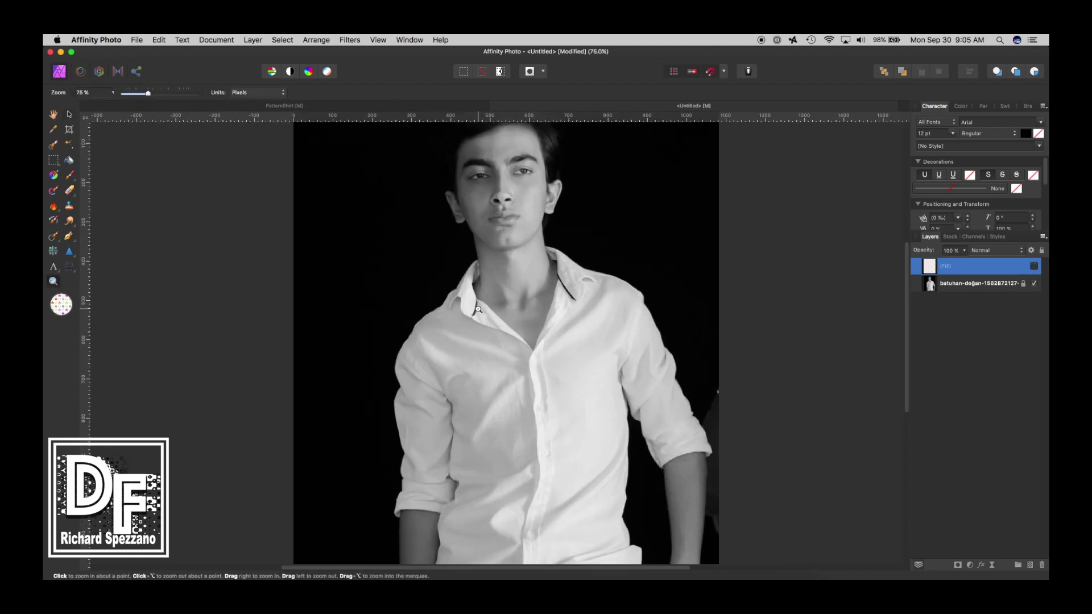
pyautogui.click(478, 306)
pyautogui.click(472, 264)
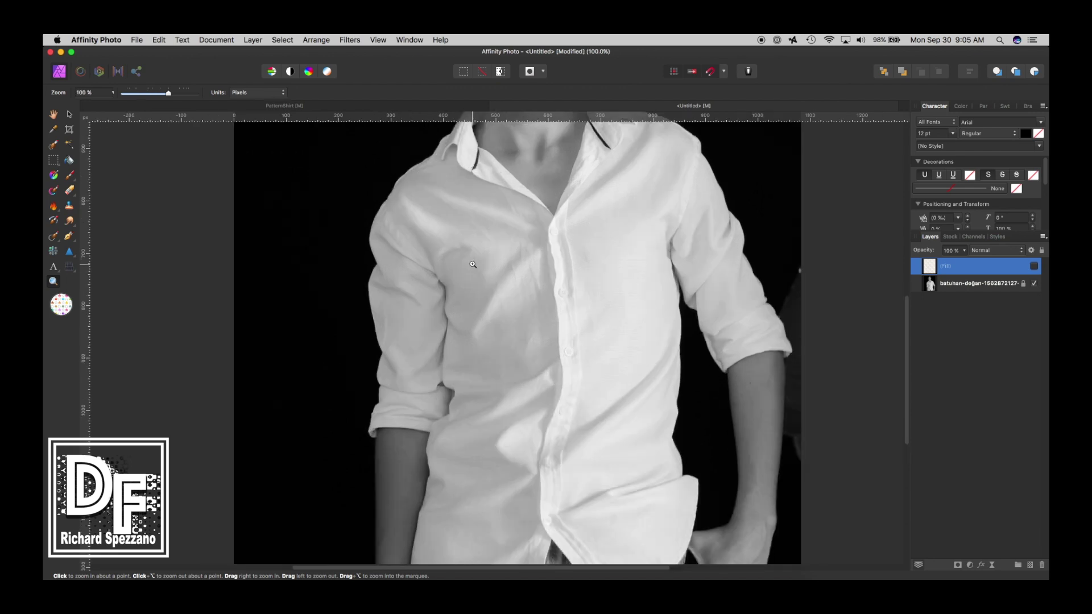
pyautogui.scroll(1, 466, 256)
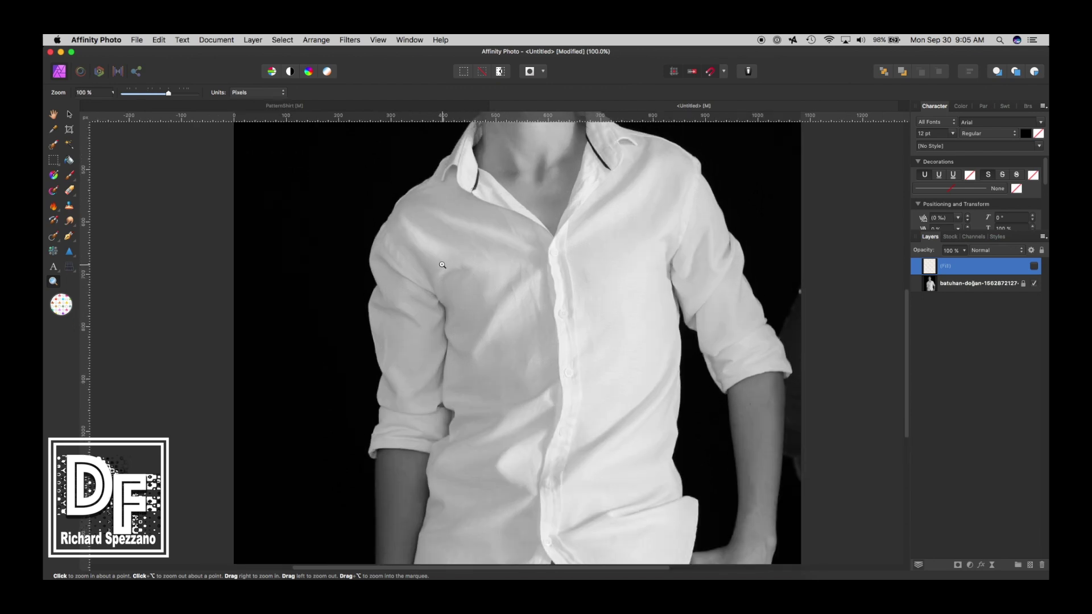
pyautogui.scroll(2, 495, 262)
pyautogui.scroll(-3, 496, 264)
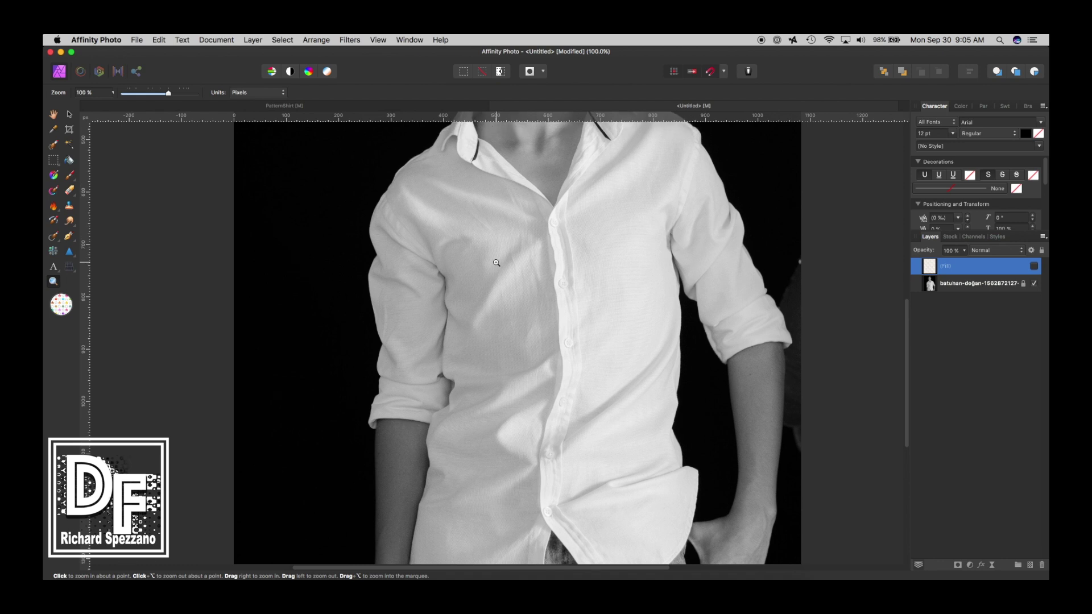
pyautogui.scroll(1, 497, 263)
pyautogui.scroll(-1, 498, 263)
pyautogui.scroll(2, 497, 263)
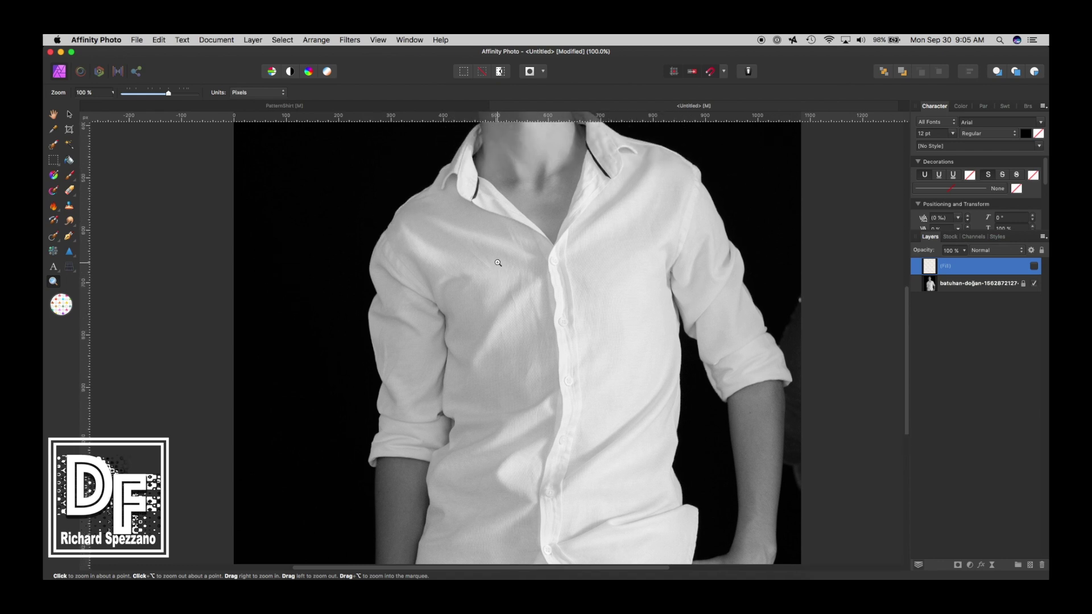
pyautogui.scroll(-3, 498, 262)
pyautogui.scroll(1, 498, 262)
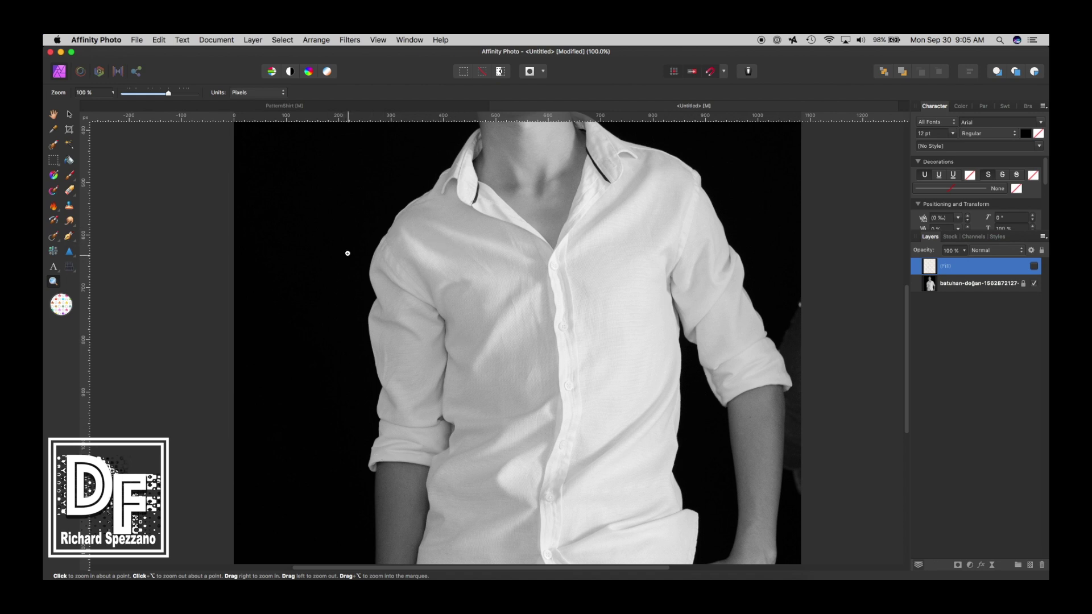
# Step: Trace a closed Pen path around the wearer's right sleeve, following the shoulder seam, inner edge, cuff and outer edge
pyautogui.click(68, 237)
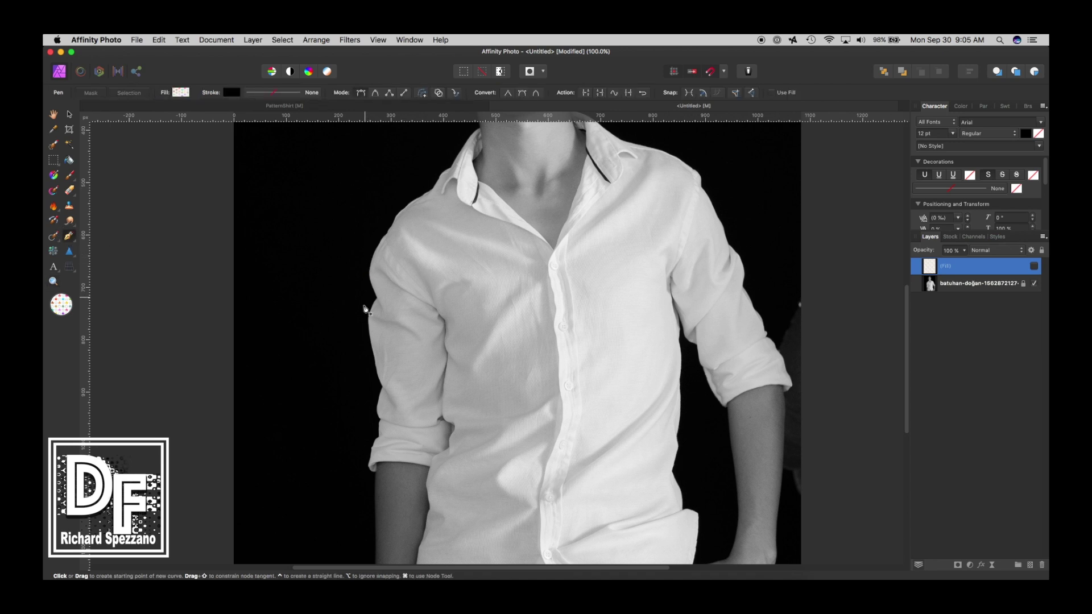
pyautogui.press('super')
pyautogui.press('super+equal')
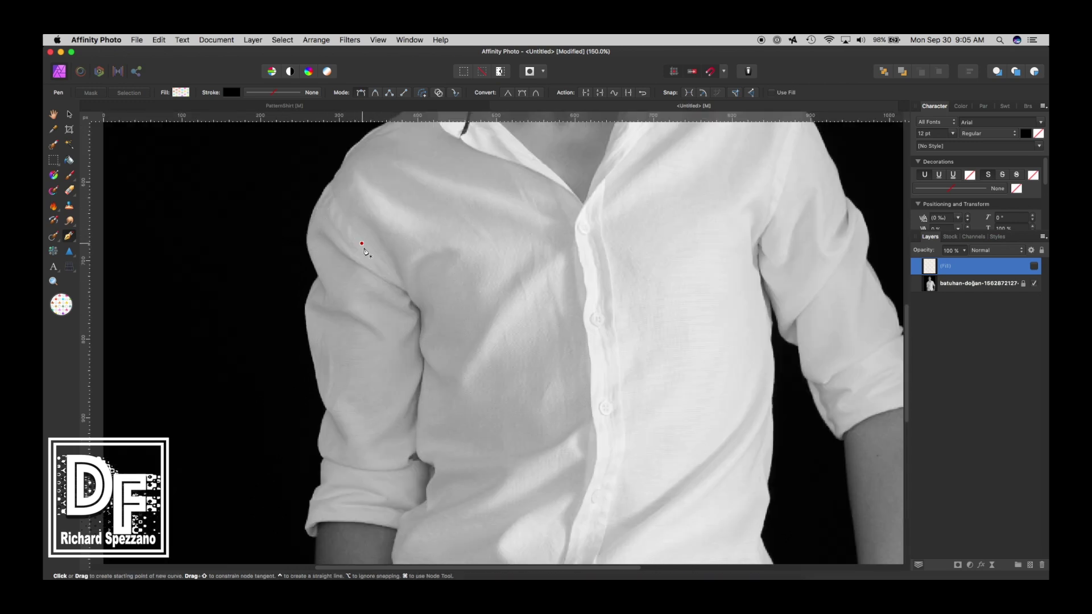
pyautogui.click(319, 198)
pyautogui.moveTo(341, 236); pyautogui.dragTo(356, 248)
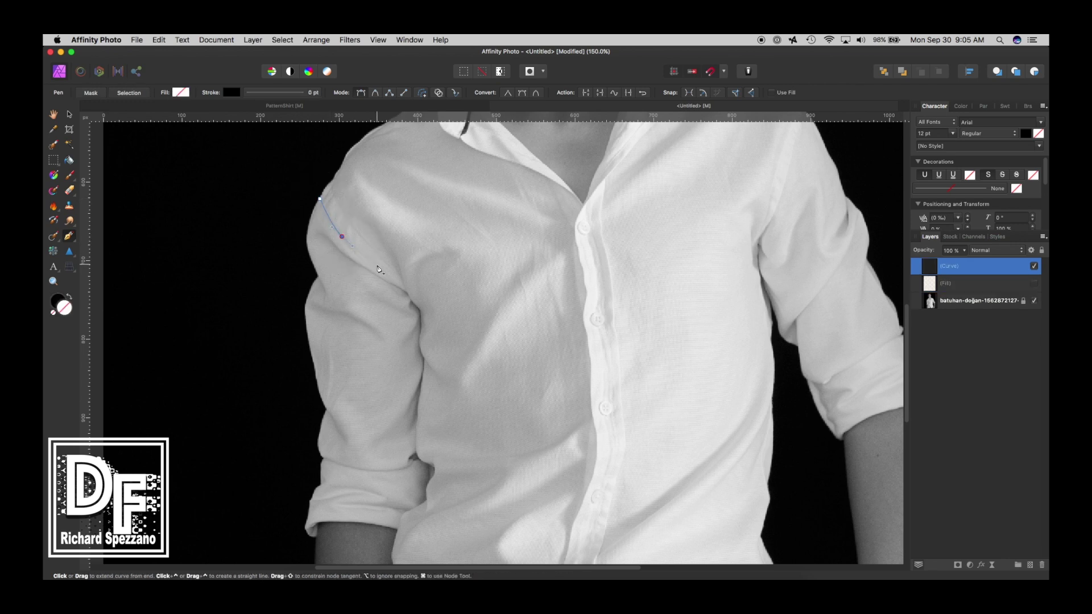
pyautogui.click(381, 269)
pyautogui.click(404, 284)
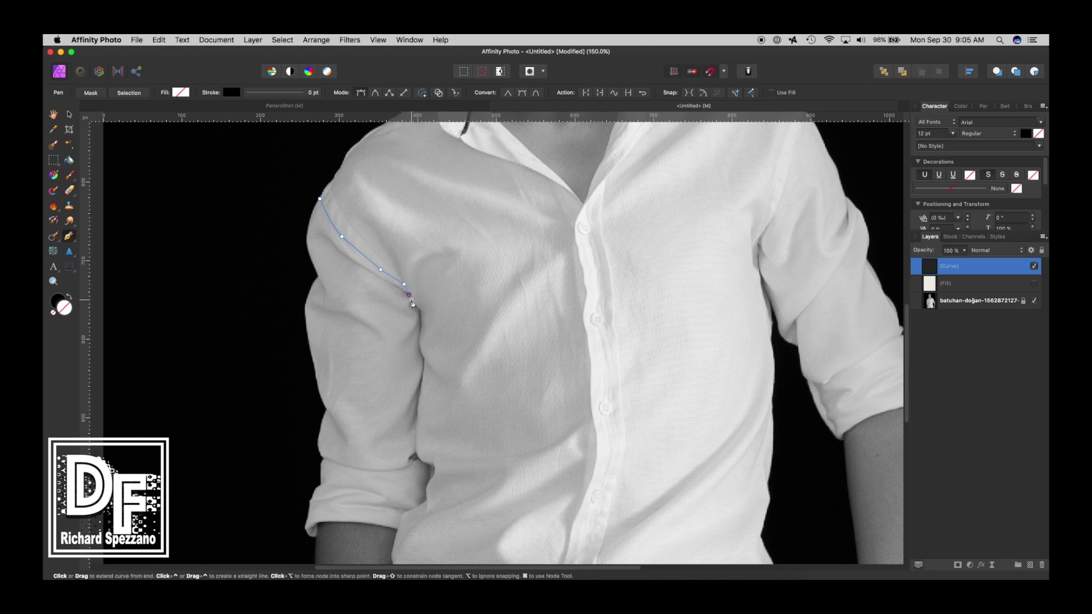
pyautogui.moveTo(415, 305); pyautogui.dragTo(420, 316)
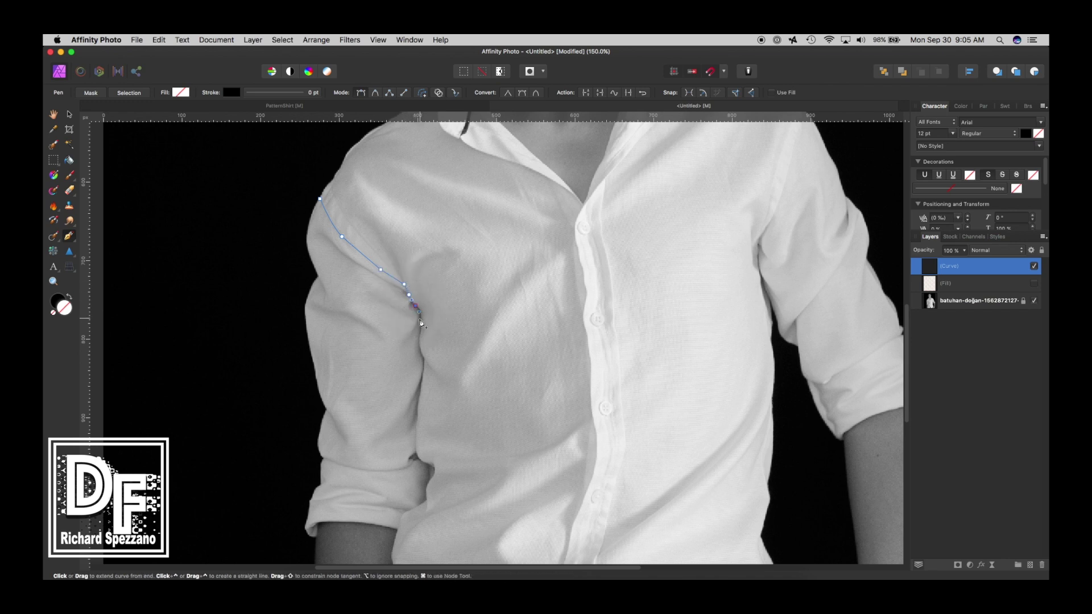
pyautogui.click(421, 325)
pyautogui.moveTo(419, 344); pyautogui.dragTo(424, 368)
pyautogui.moveTo(419, 404); pyautogui.dragTo(416, 418)
pyautogui.moveTo(416, 456); pyautogui.dragTo(430, 470)
pyautogui.click(398, 528)
pyautogui.click(376, 525)
pyautogui.click(331, 523)
pyautogui.click(316, 535)
pyautogui.click(306, 527)
pyautogui.click(312, 498)
pyautogui.click(321, 470)
pyautogui.click(324, 407)
pyautogui.click(307, 297)
pyautogui.click(314, 282)
pyautogui.click(316, 273)
pyautogui.click(310, 253)
pyautogui.click(308, 223)
pyautogui.click(319, 199)
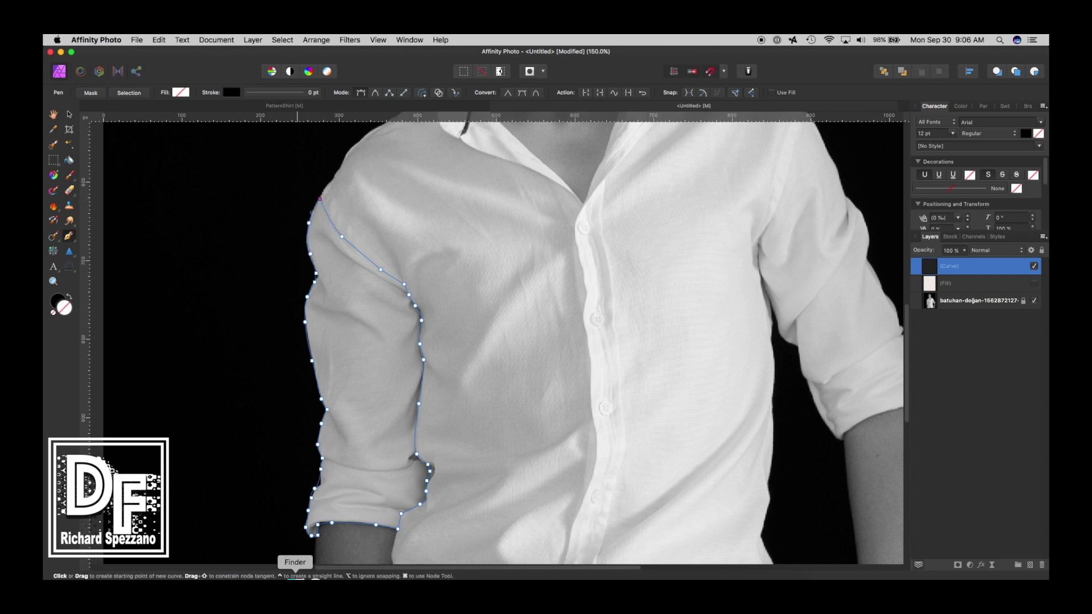
# Step: Refine the sleeve path along the cuff's lower edge with the Node tool so it follows the fabric
pyautogui.click(71, 238)
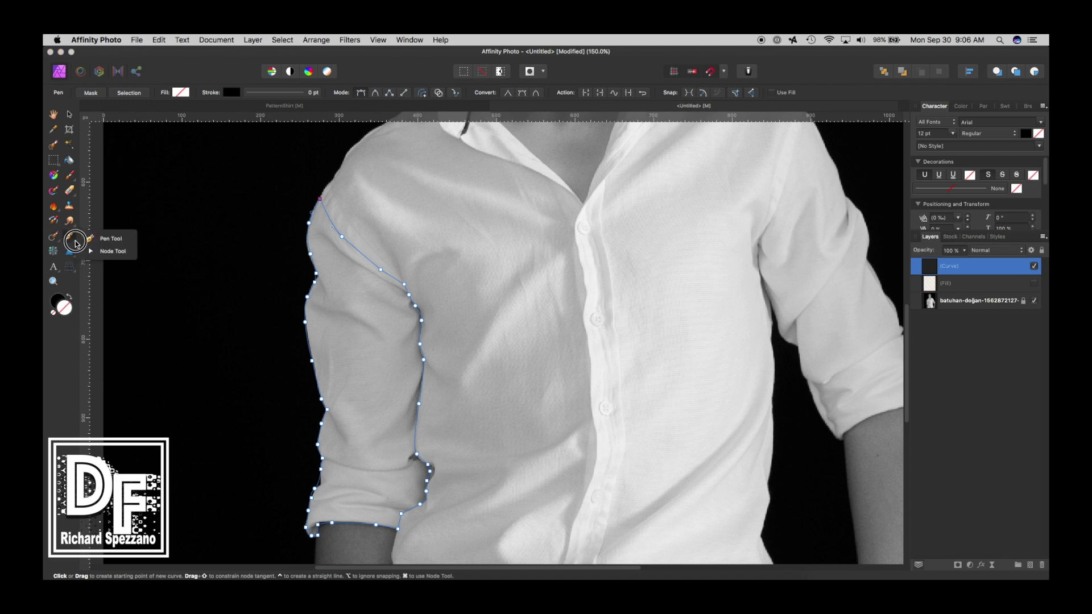
pyautogui.click(117, 251)
pyautogui.click(316, 523)
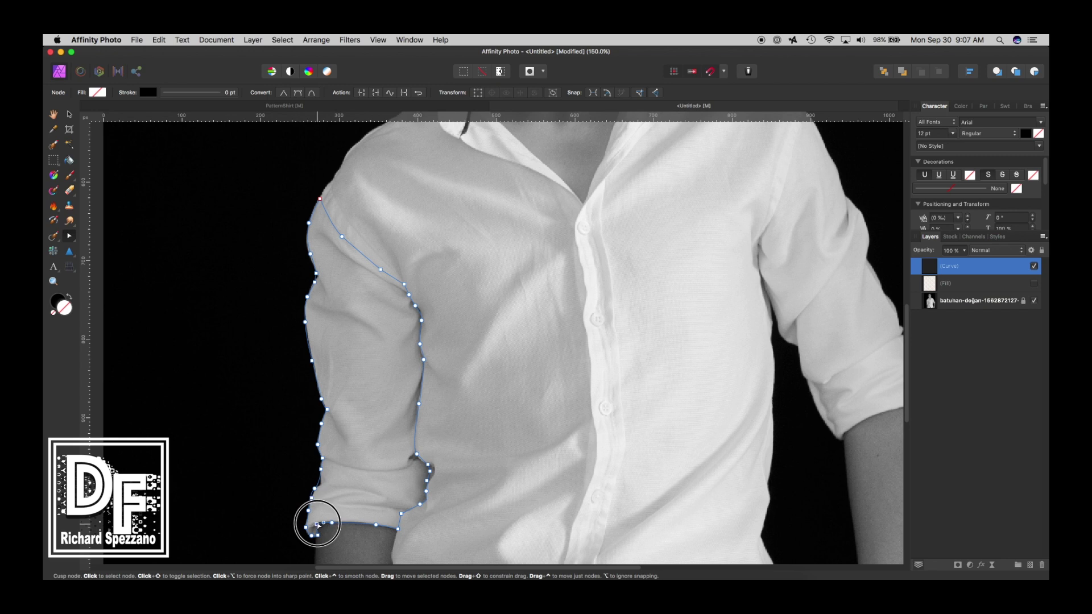
pyautogui.click(332, 522)
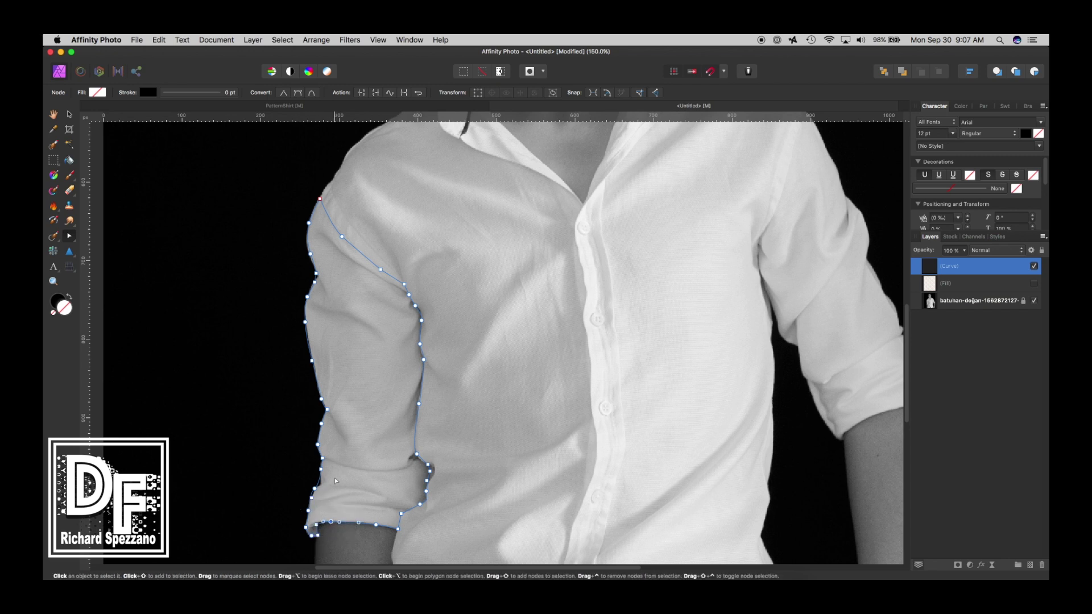
# Step: Convert the right sleeve path into a selection
pyautogui.click(69, 242)
pyautogui.click(101, 239)
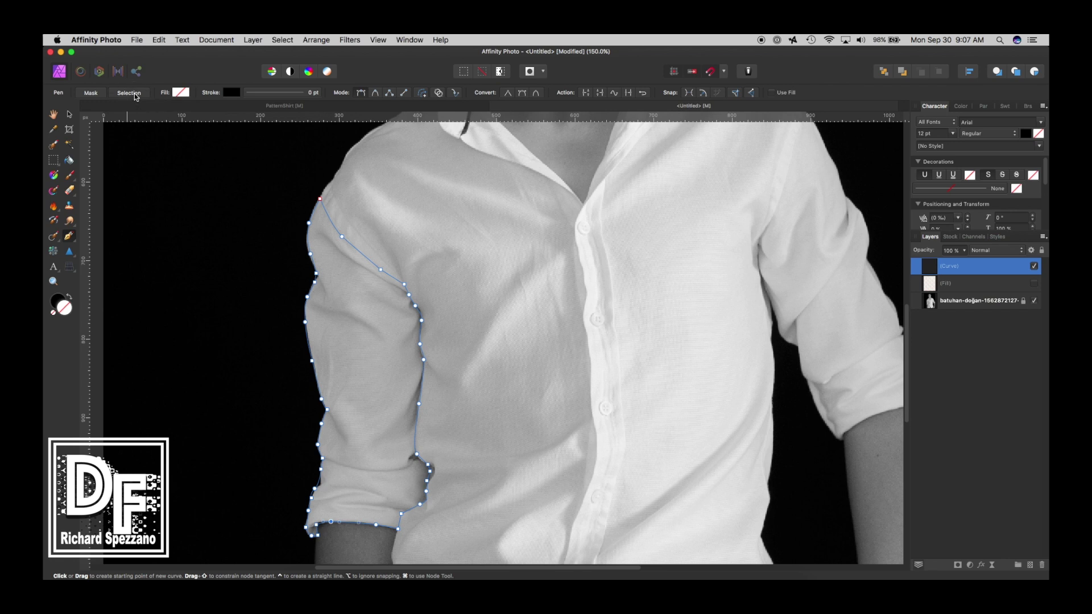
pyautogui.click(136, 95)
pyautogui.press('g')
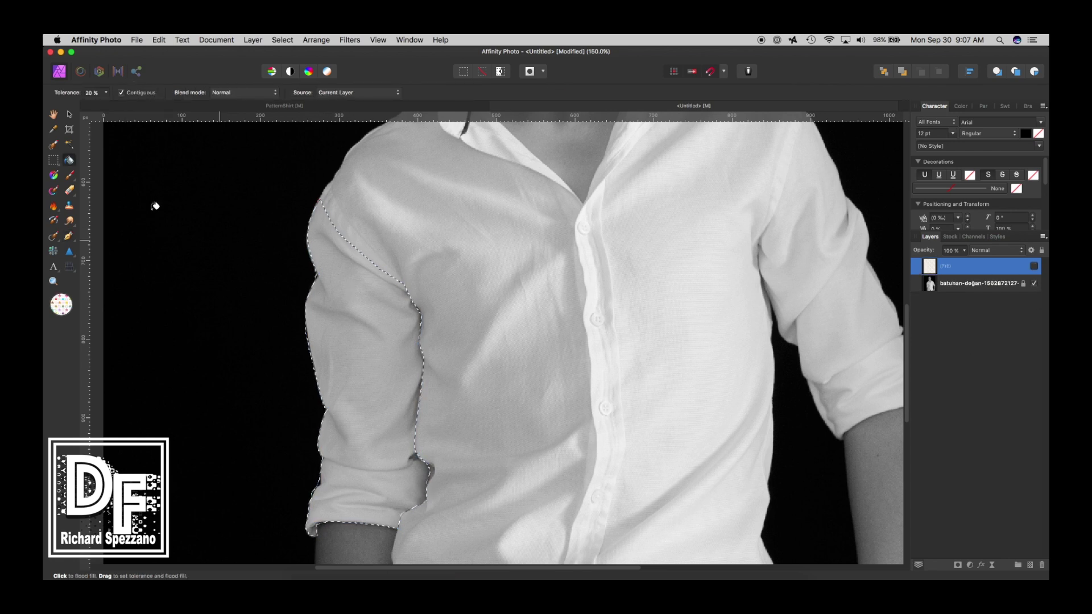
pyautogui.click(70, 115)
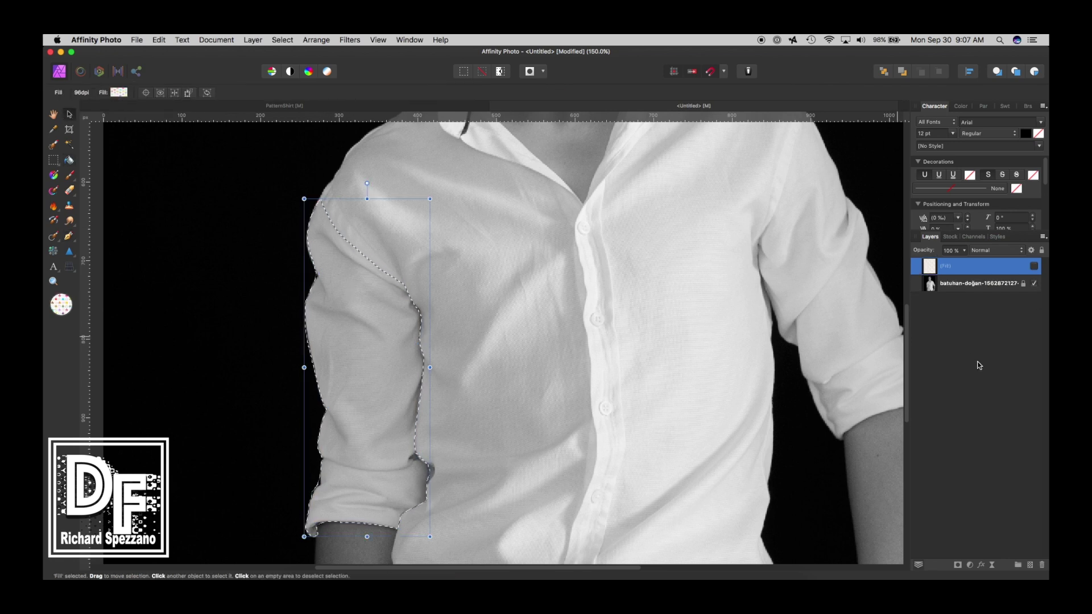
# Step: Rasterize the locked portrait layer
pyautogui.click(929, 284)
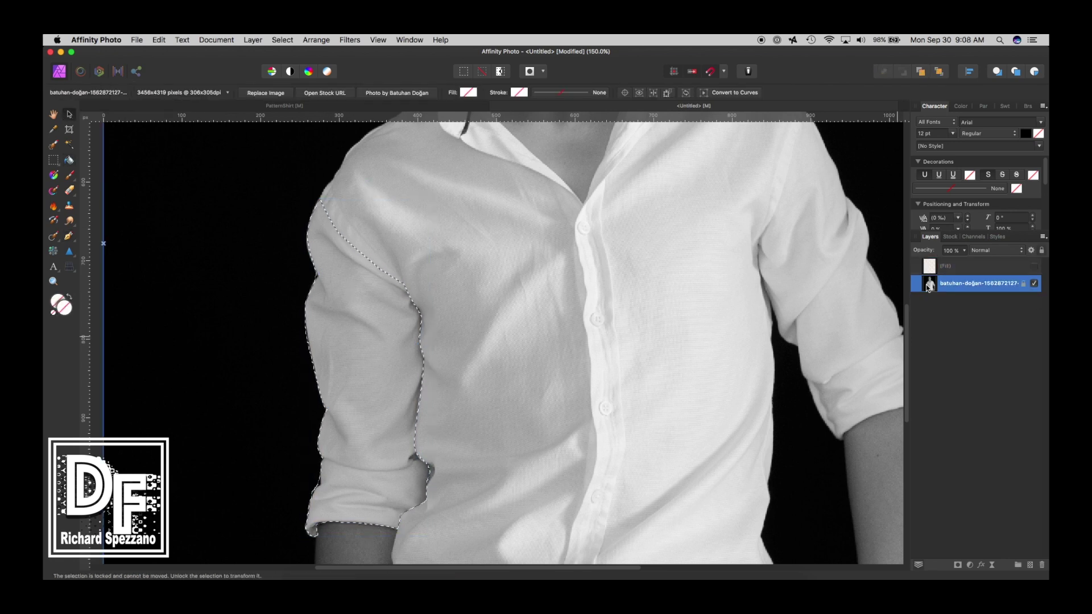
pyautogui.rightClick(965, 288)
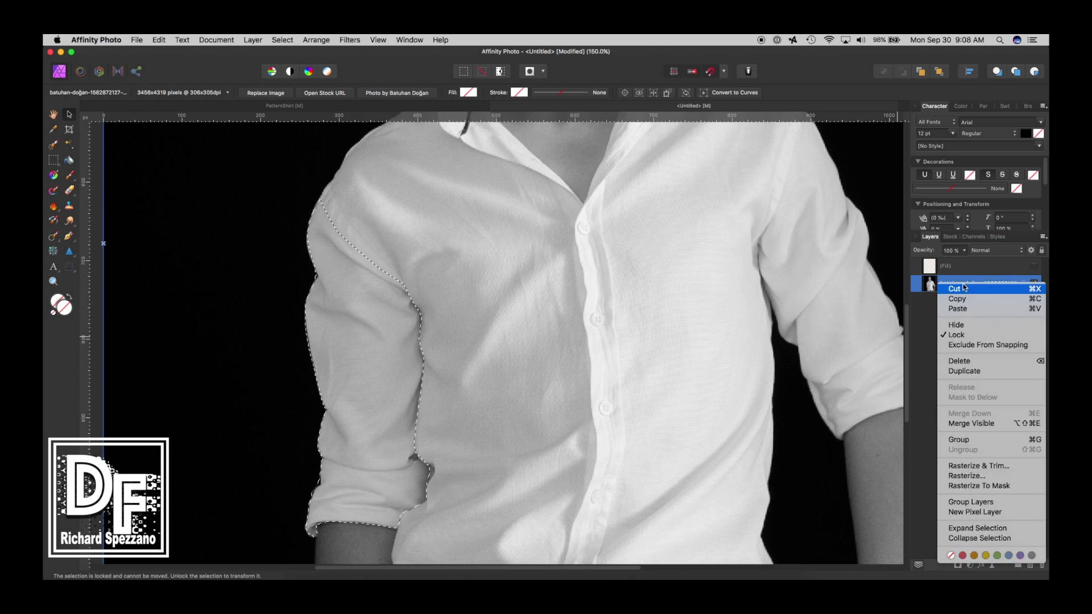
pyautogui.click(961, 478)
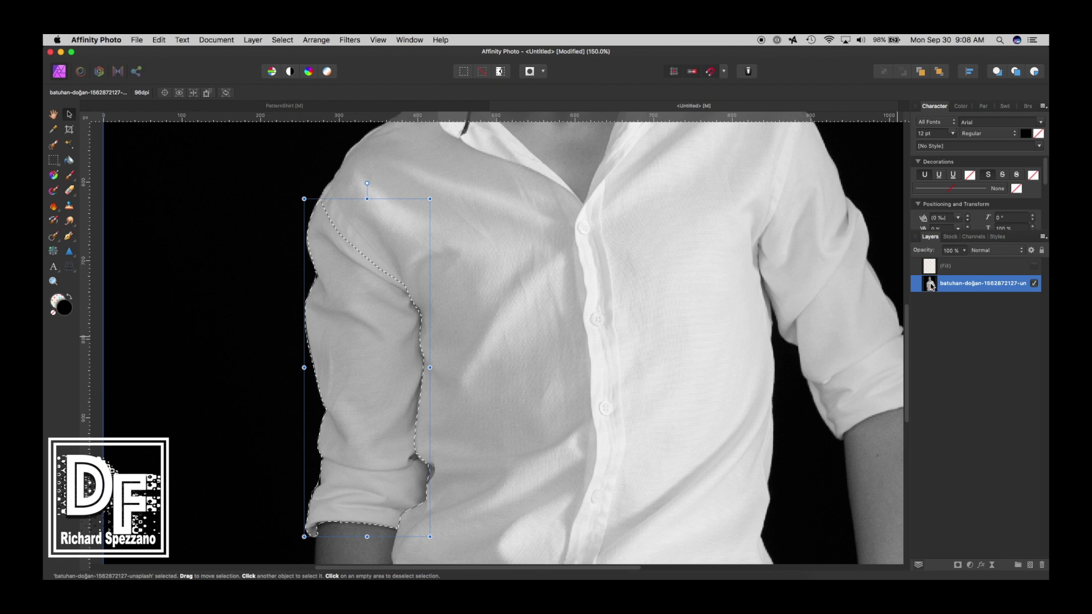
# Step: Duplicate the selected sleeve from the portrait onto its own layer and name that layer RightSleeve
pyautogui.press('super+j')
pyautogui.doubleClick(966, 283)
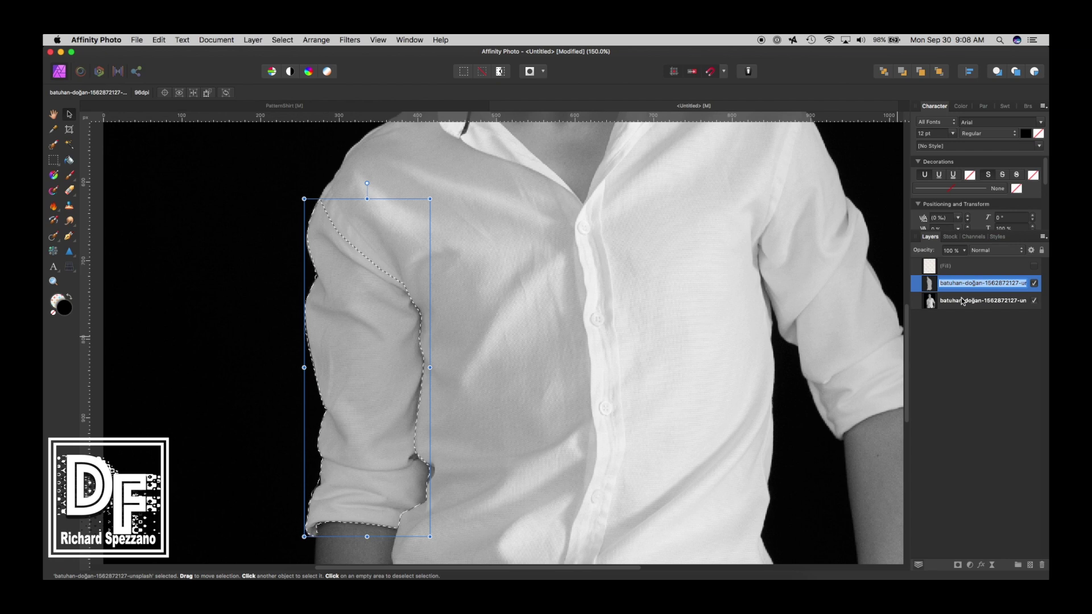
pyautogui.write('R')
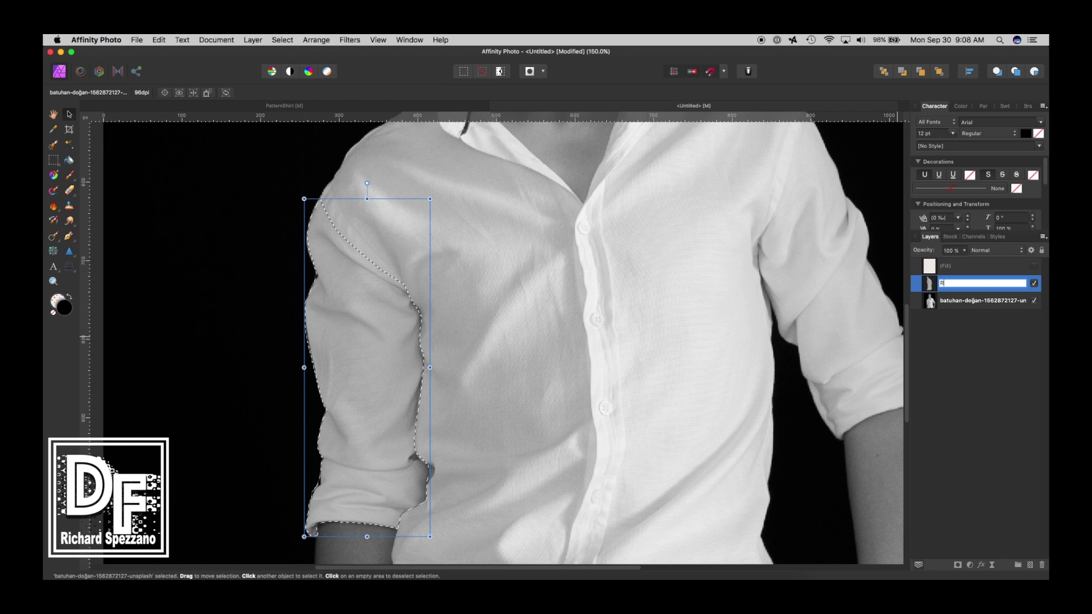
pyautogui.write('ightSleeve')
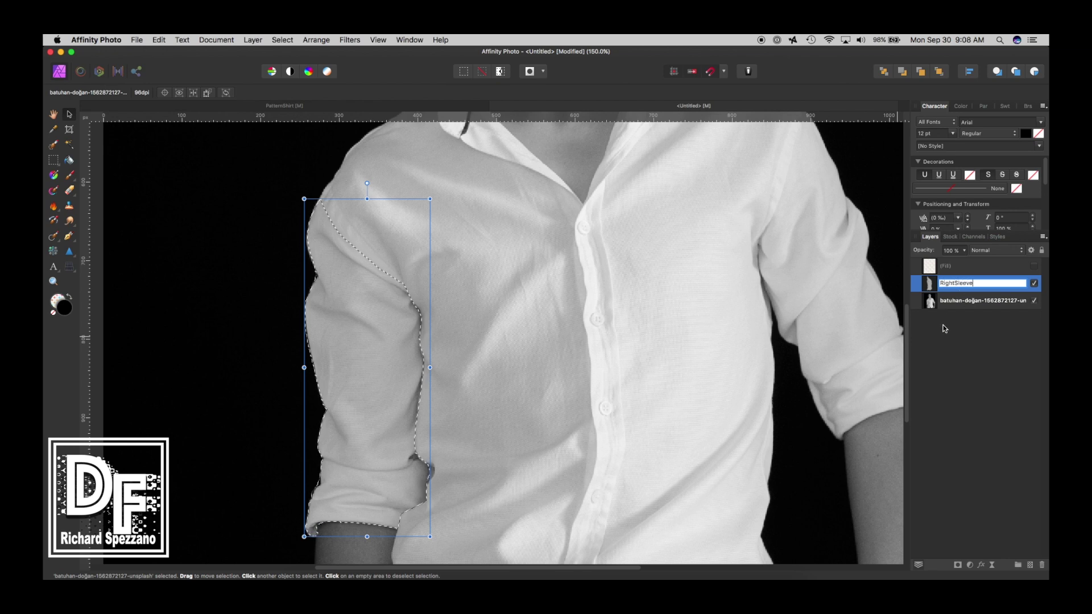
pyautogui.press('Return')
# Step: Hide the RightSleeve layer and clear the sleeve selection
pyautogui.click(933, 284)
pyautogui.click(1034, 283)
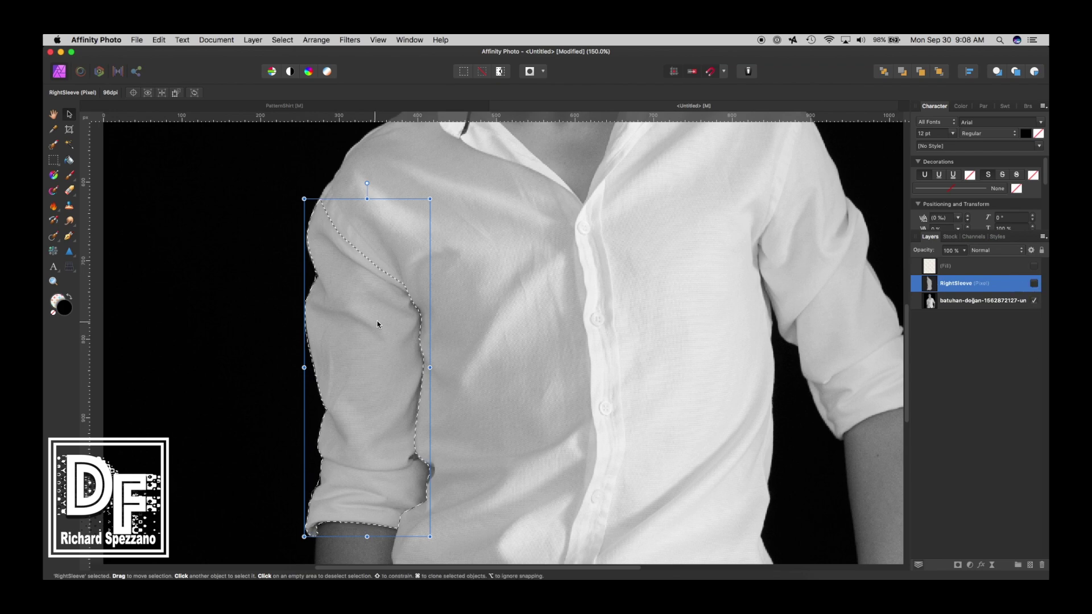
pyautogui.scroll(-4, 530, 349)
pyautogui.scroll(5, 530, 348)
pyautogui.scroll(-2, 530, 349)
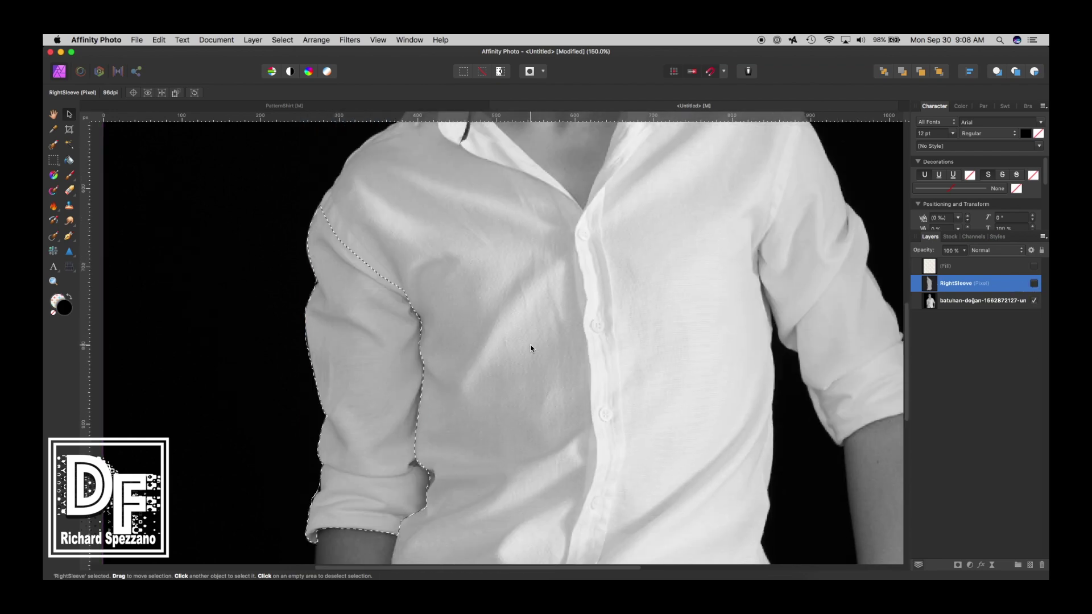
pyautogui.press('super+d')
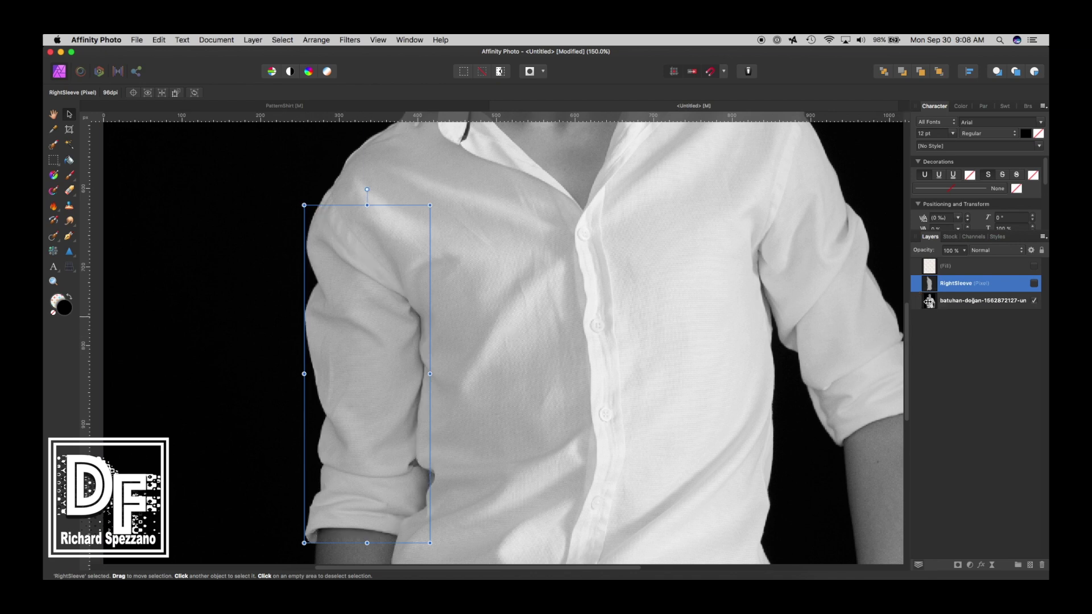
# Step: On the portrait layer, trace a closed Pen path around the wearer's left sleeve from the shoulder seam around the cuff and back
pyautogui.click(926, 300)
pyautogui.scroll(3, 622, 297)
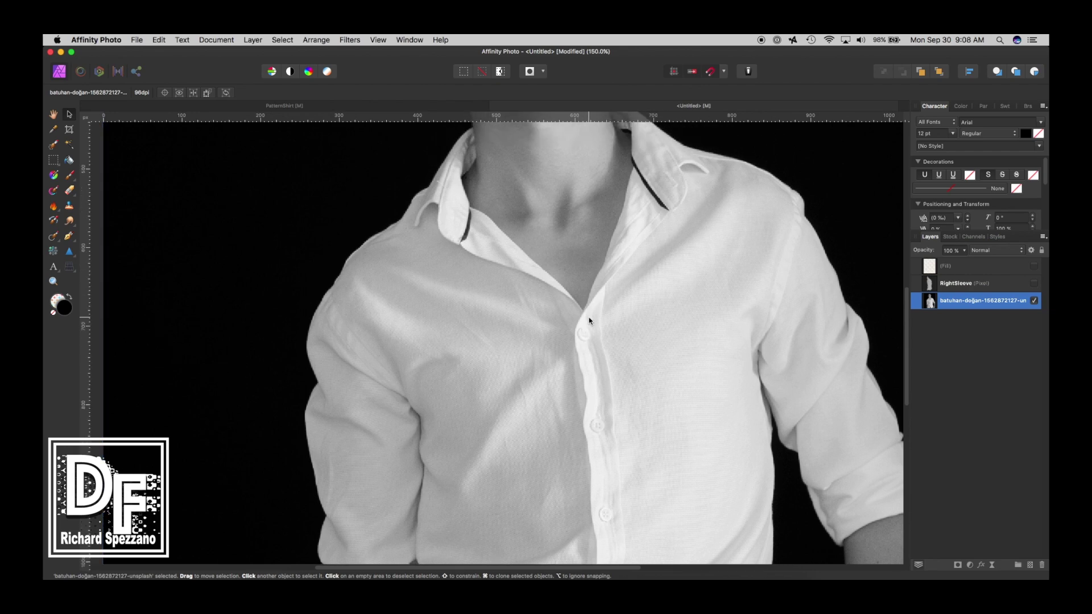
pyautogui.scroll(-5, 653, 341)
pyautogui.scroll(4, 689, 351)
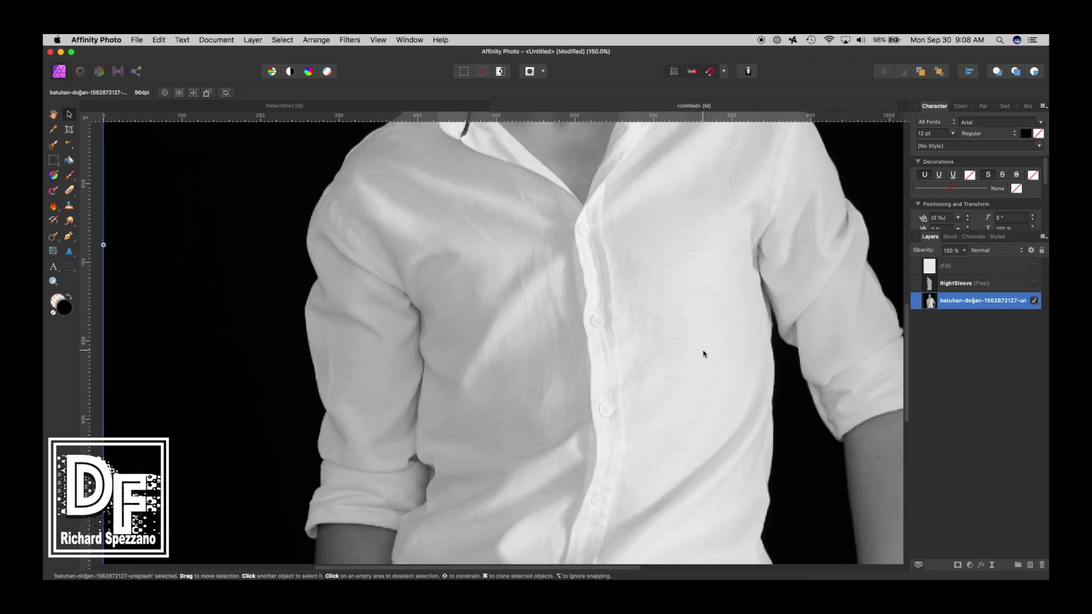
pyautogui.click(67, 238)
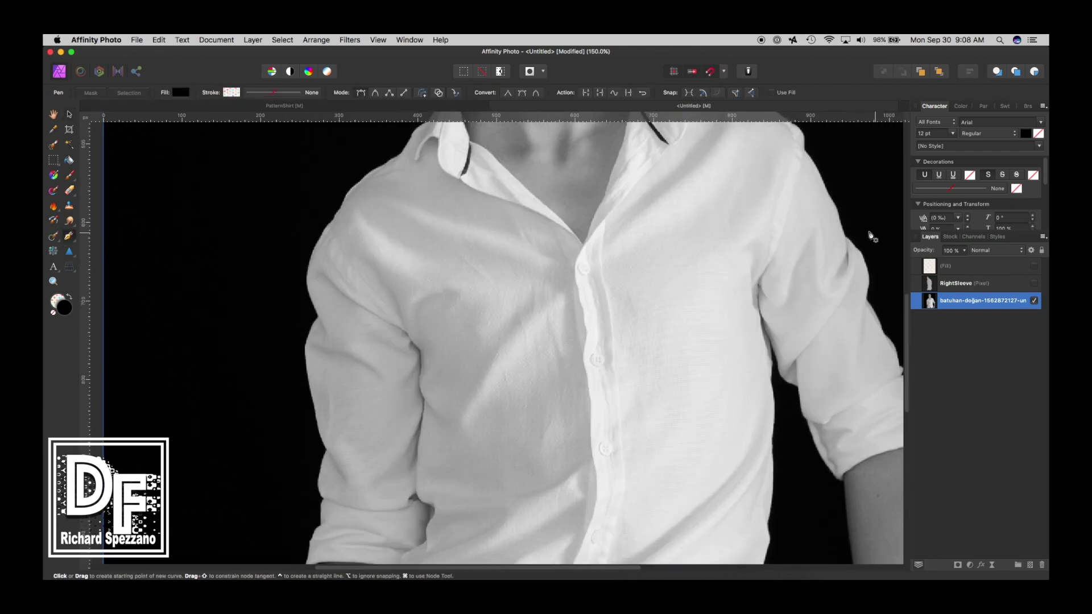
pyautogui.click(803, 147)
pyautogui.click(788, 208)
pyautogui.click(775, 251)
pyautogui.click(759, 283)
pyautogui.click(758, 309)
pyautogui.click(805, 418)
pyautogui.click(832, 473)
pyautogui.hscroll(8, 840, 463)
pyautogui.click(447, 391)
pyautogui.click(500, 386)
pyautogui.click(499, 344)
pyautogui.click(476, 305)
pyautogui.click(449, 254)
pyautogui.scroll(3, 428, 184)
pyautogui.click(439, 326)
pyautogui.click(428, 301)
pyautogui.click(410, 265)
pyautogui.click(397, 243)
pyautogui.click(384, 216)
pyautogui.click(375, 201)
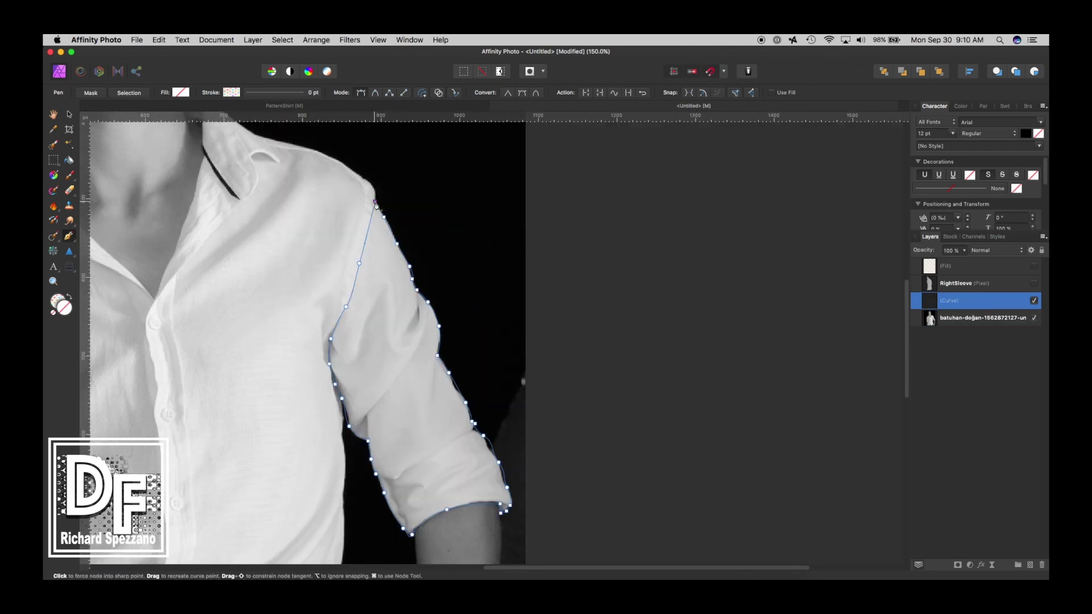
# Step: Convert the left sleeve path into a selection and duplicate that area of the portrait onto its own layer
pyautogui.click(123, 93)
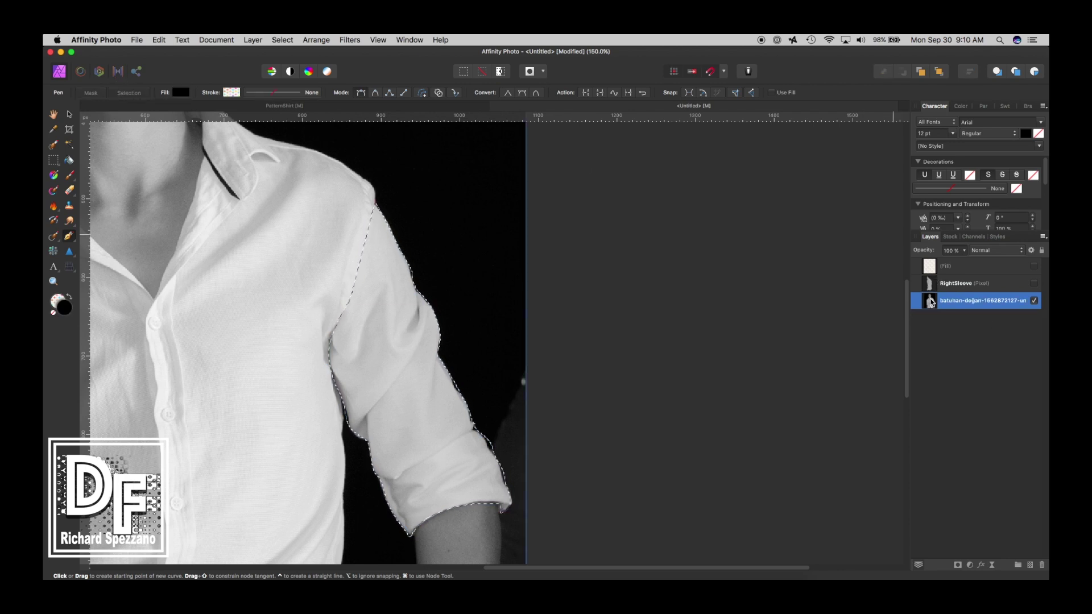
pyautogui.press('super+j')
pyautogui.press('b')
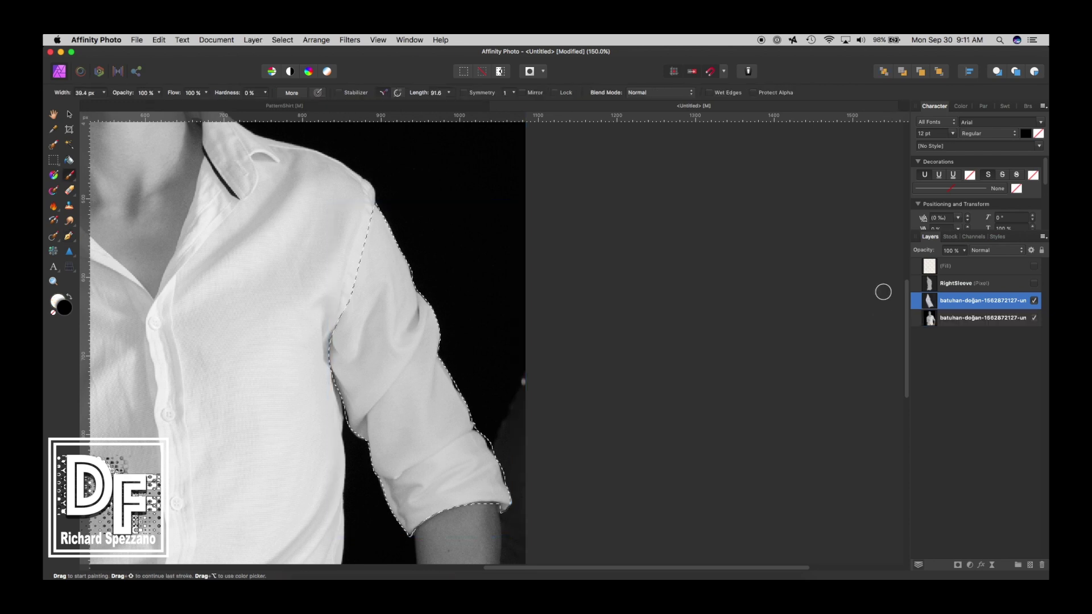
# Step: Rename the new sleeve layer Left Sleeve and clear the selection
pyautogui.doubleClick(947, 300)
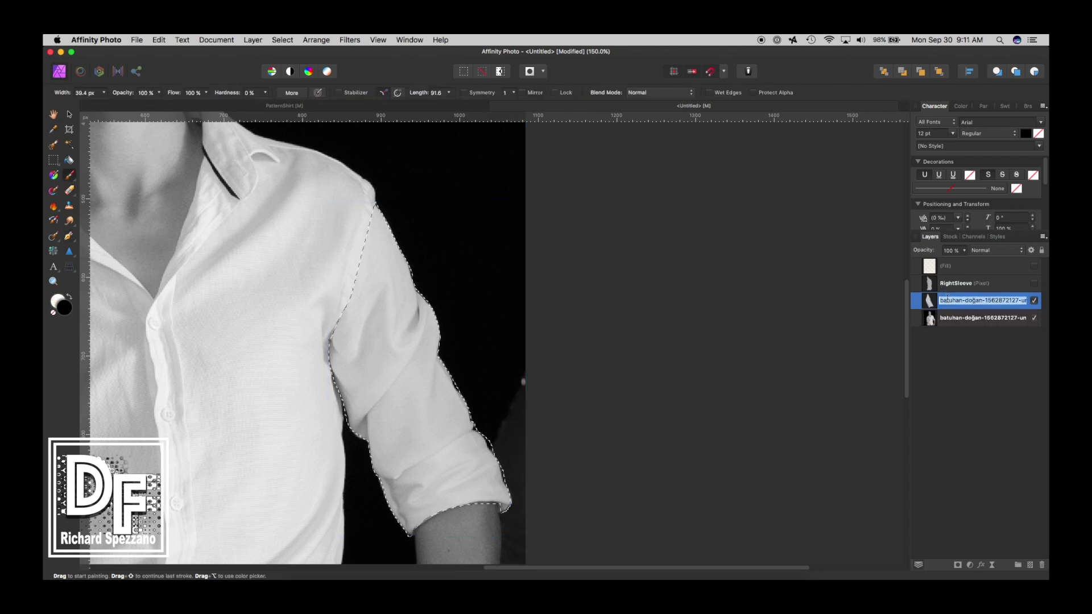
pyautogui.write('Left Sleeve')
pyautogui.click(992, 378)
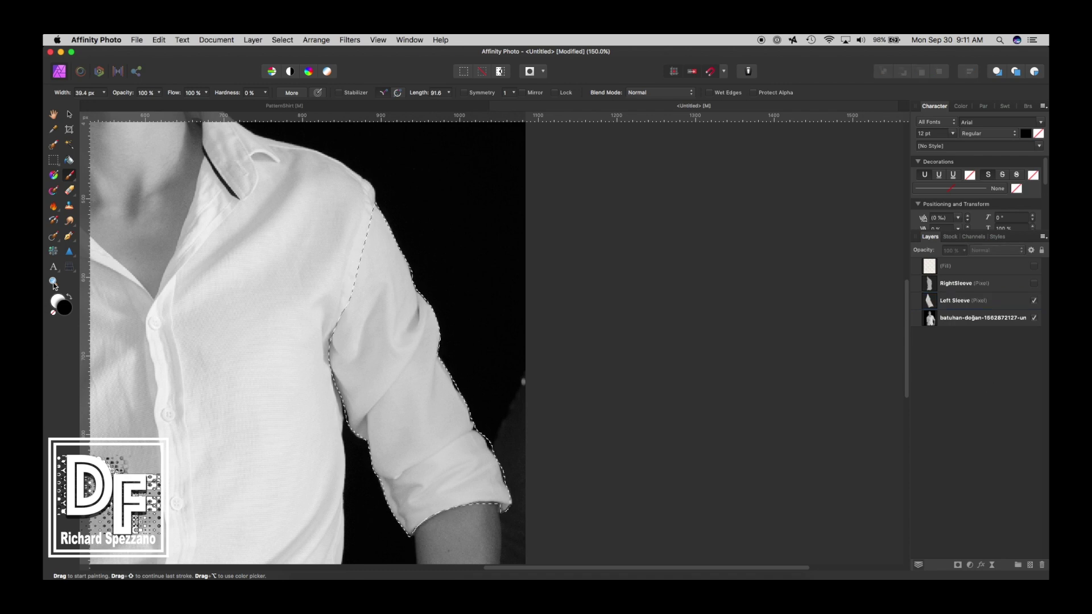
pyautogui.doubleClick(53, 114)
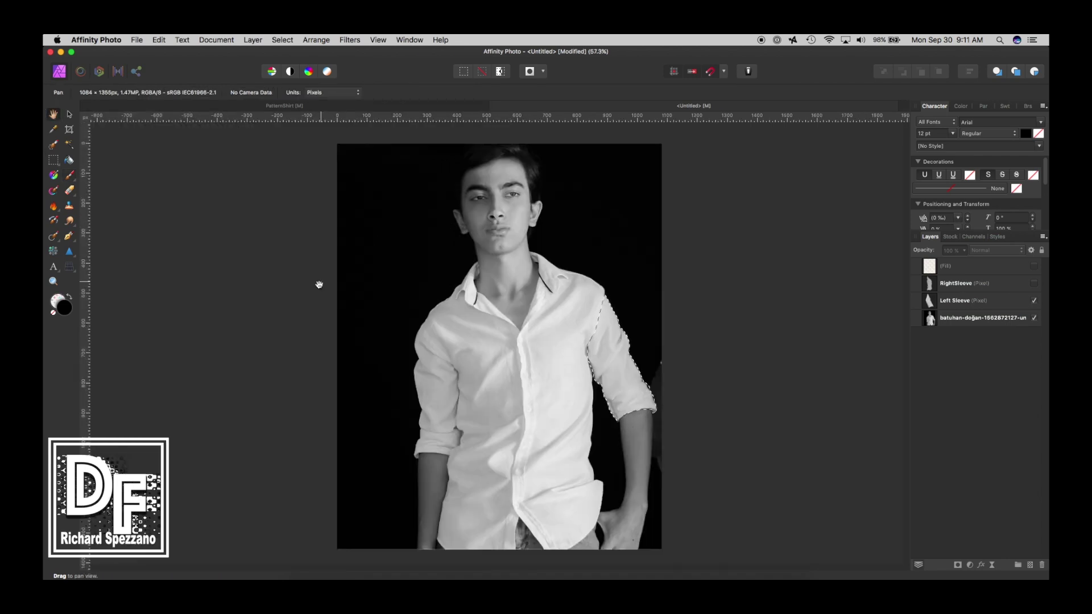
pyautogui.press('super+d')
# Step: Trace a Pen path around the shirt's button placket, from the collar opening down to the hem and back up the other side
pyautogui.click(53, 280)
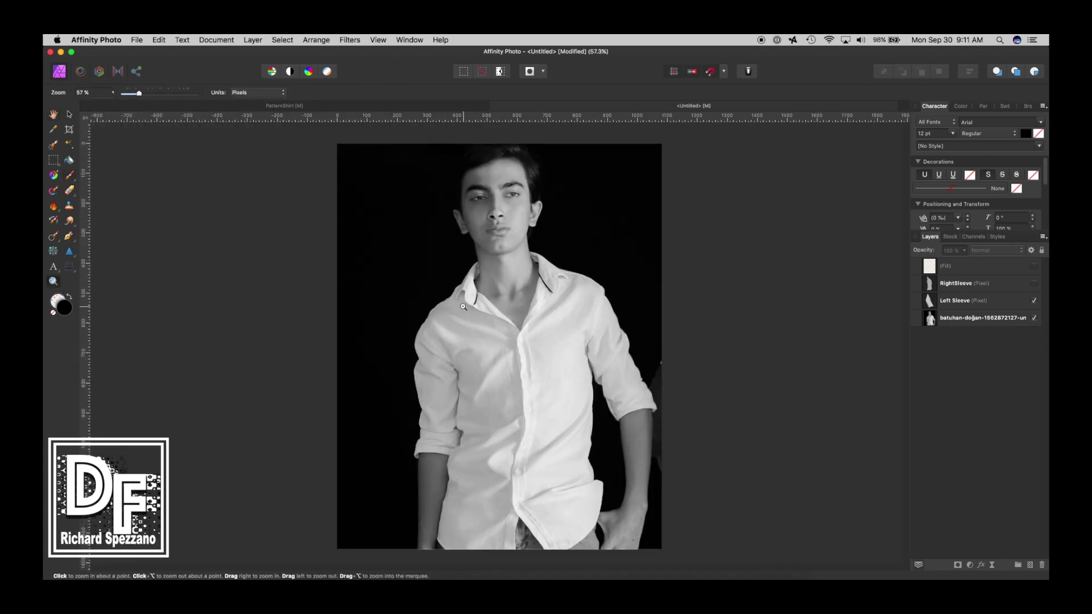
pyautogui.click(520, 353)
pyautogui.click(522, 351)
pyautogui.scroll(-3, 520, 349)
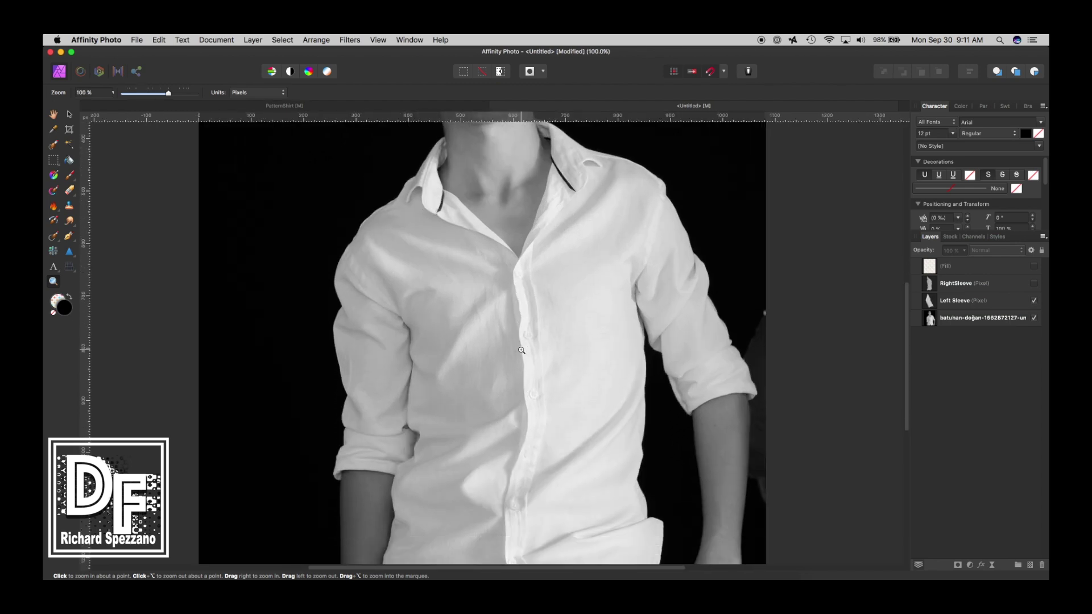
pyautogui.scroll(3, 520, 349)
pyautogui.scroll(-2, 520, 349)
pyautogui.scroll(-2, 520, 349)
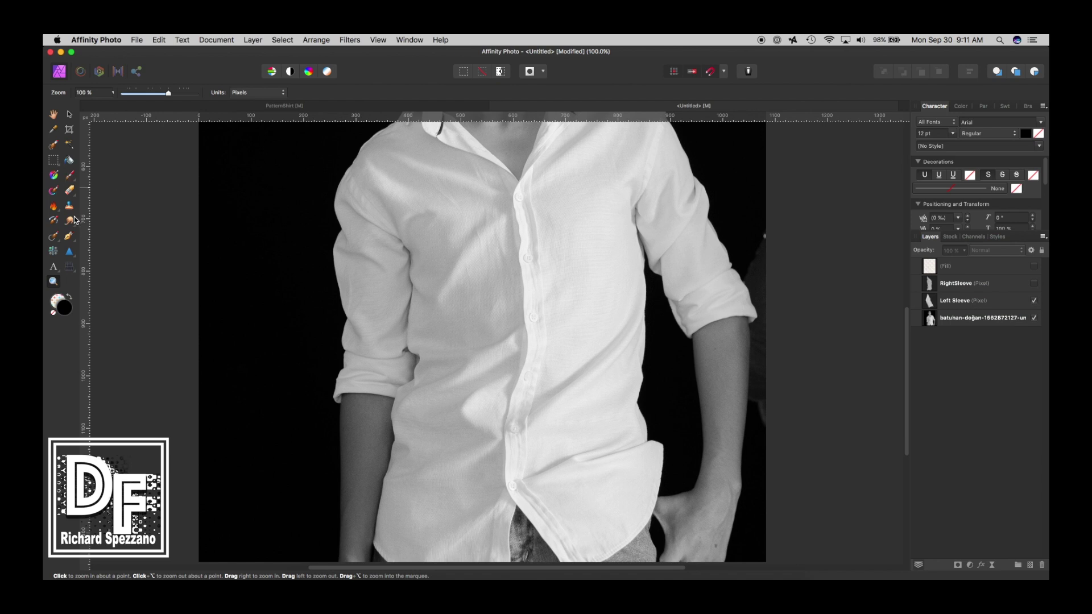
pyautogui.click(69, 237)
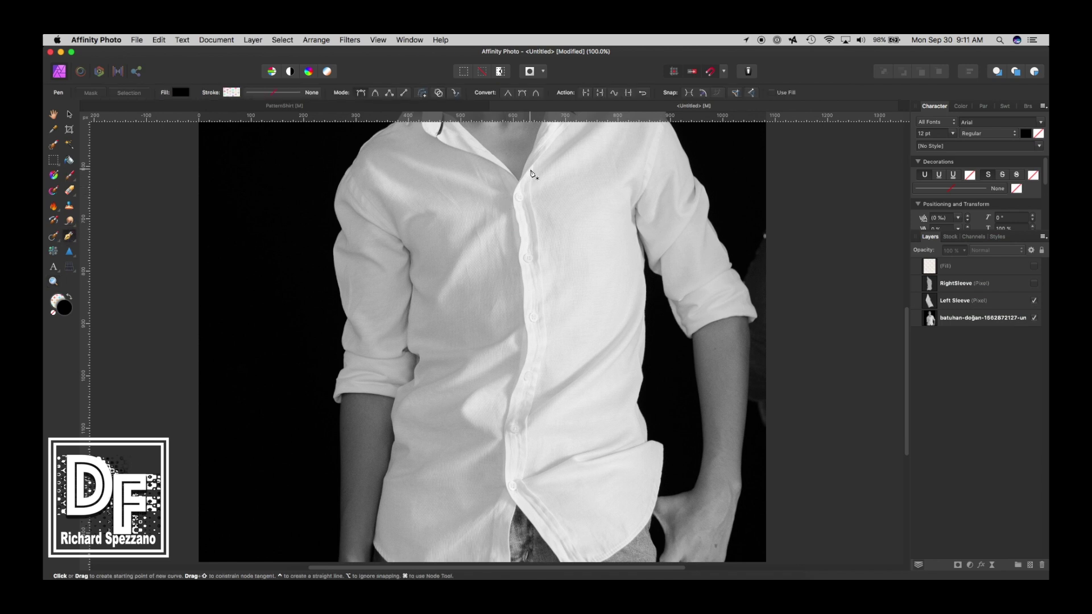
pyautogui.click(533, 166)
pyautogui.click(530, 200)
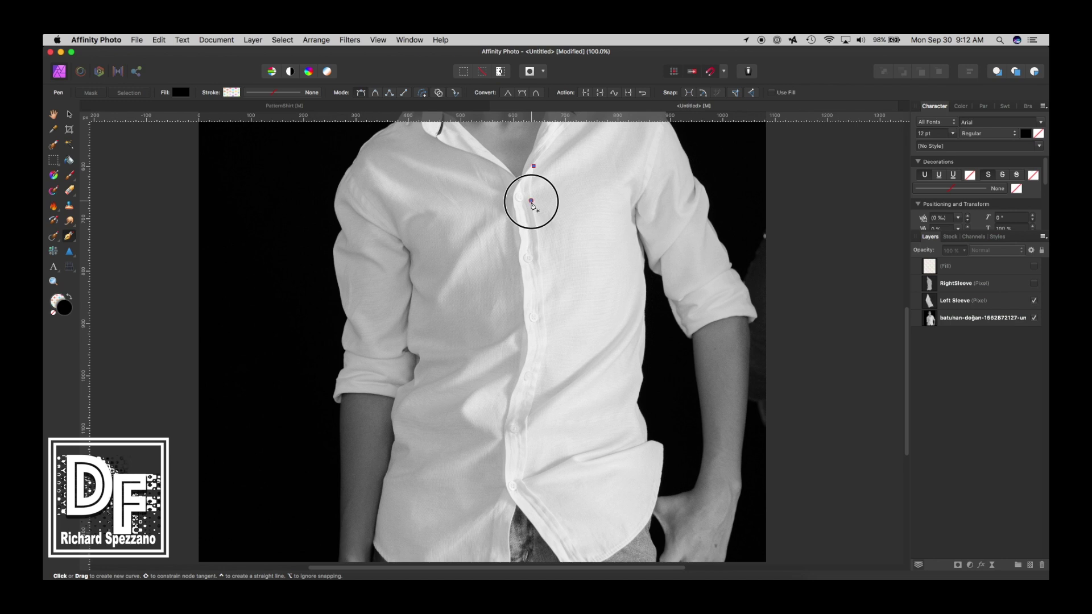
pyautogui.click(538, 249)
pyautogui.click(542, 287)
pyautogui.click(545, 333)
pyautogui.click(537, 379)
pyautogui.click(529, 412)
pyautogui.click(525, 429)
pyautogui.click(525, 465)
pyautogui.click(524, 484)
pyautogui.scroll(-3, 523, 484)
pyautogui.click(550, 386)
pyautogui.click(584, 438)
pyautogui.click(560, 438)
pyautogui.moveTo(519, 383); pyautogui.dragTo(507, 368)
pyautogui.click(505, 360)
pyautogui.click(503, 324)
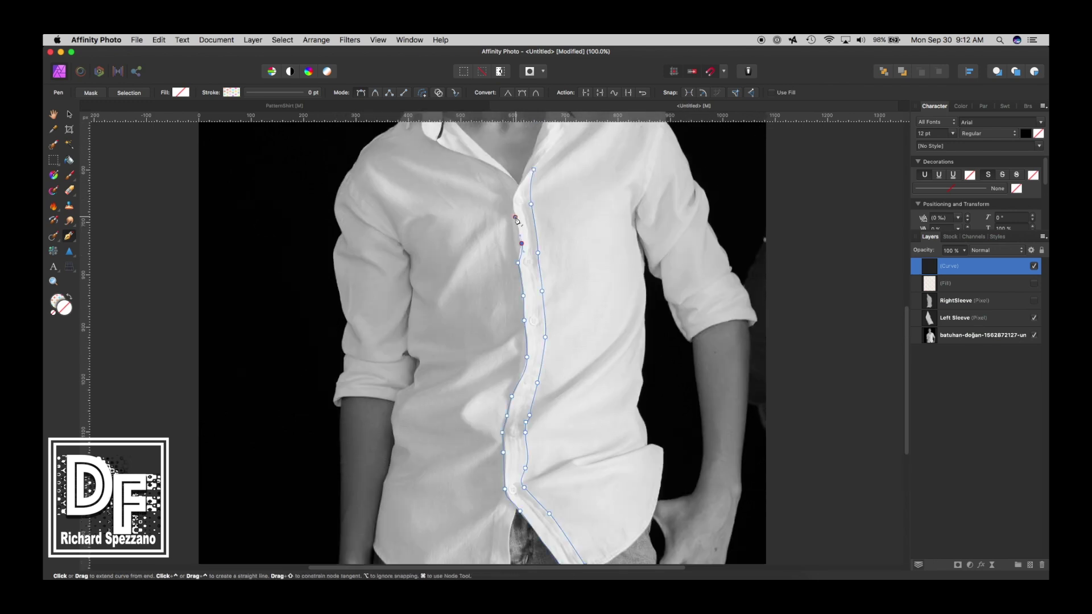
# Step: Convert the placket path into a selection and duplicate that area of the portrait layer onto its own layer
pyautogui.click(133, 93)
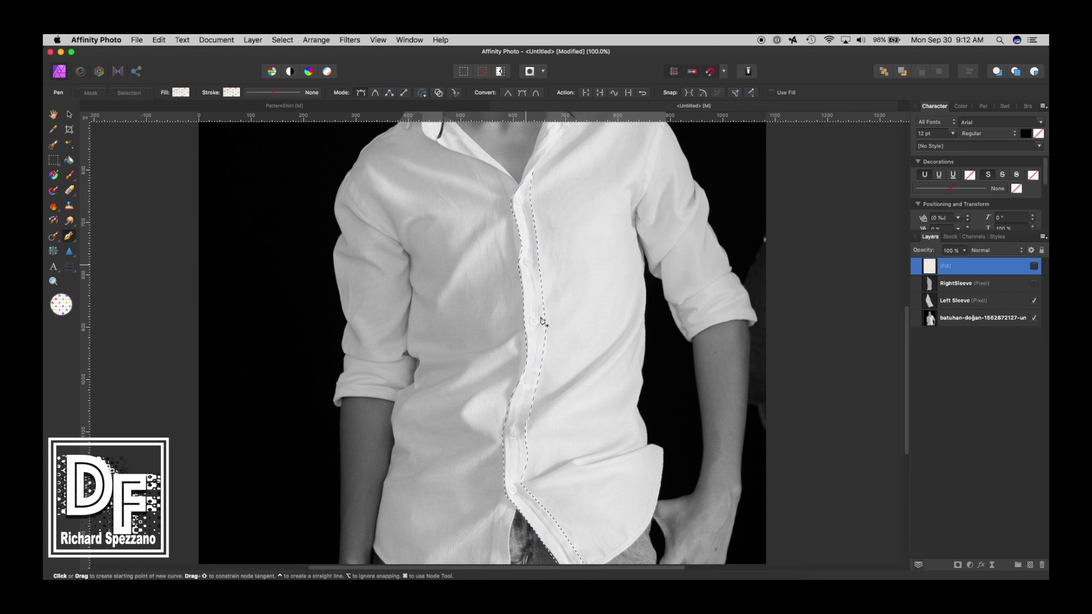
pyautogui.click(932, 320)
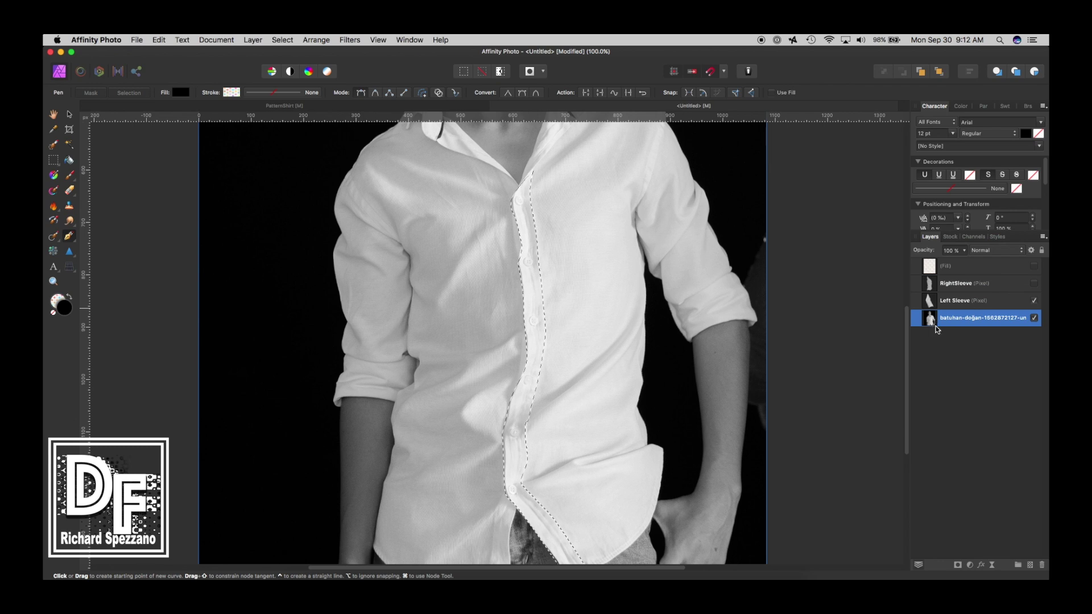
pyautogui.press('super+j')
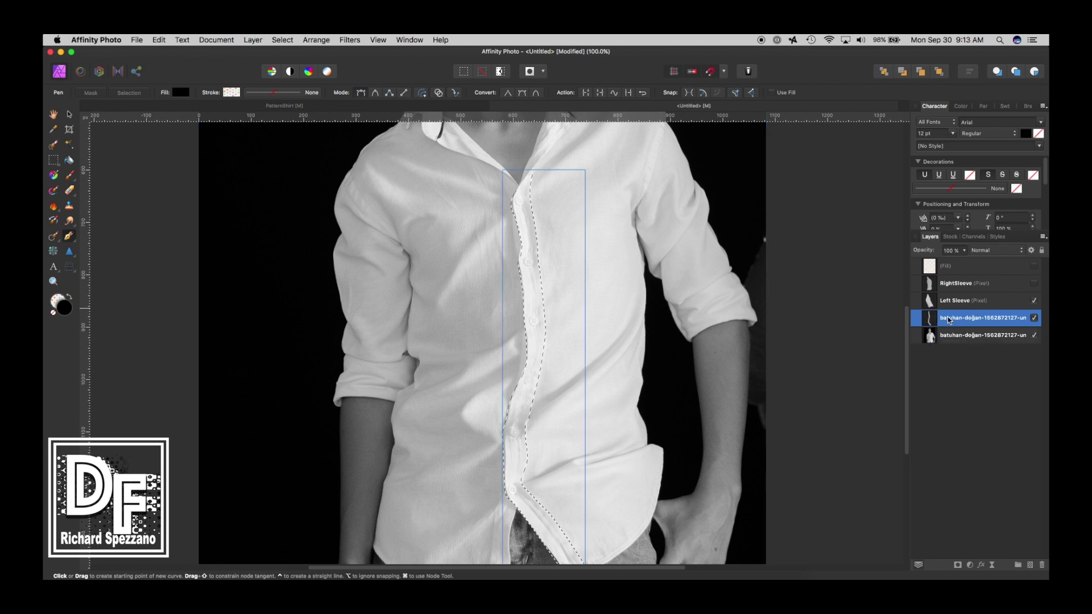
# Step: Rename the duplicated button strip layer Placket and clear the selection
pyautogui.doubleClick(950, 318)
pyautogui.write('Placket')
pyautogui.click(960, 393)
pyautogui.press('super')
pyautogui.keyDown('super'); pyautogui.click(638, 246); pyautogui.keyUp('super')
# Step: On the portrait layer, paint a Selection Brush selection over the collar, the wearer's right sleeve and right shirt front, enlarging the brush to 44 px
pyautogui.scroll(5, 96, 177)
pyautogui.click(53, 145)
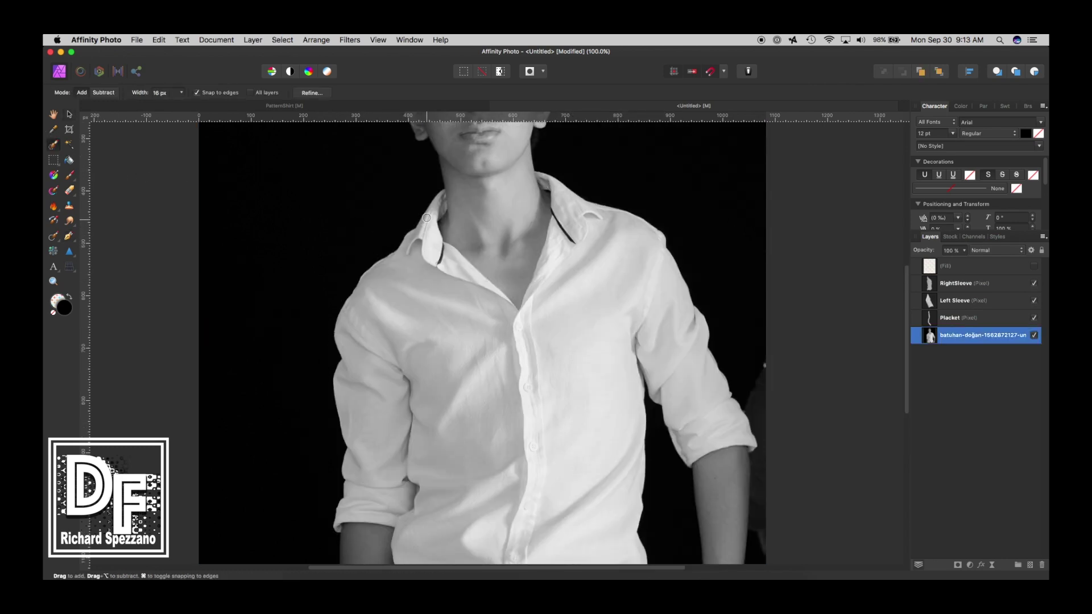
pyautogui.moveTo(428, 216)
pyautogui.mouseDown()
pyautogui.moveTo(428, 244)
pyautogui.moveTo(411, 245)
pyautogui.moveTo(452, 258)
pyautogui.moveTo(497, 300)
pyautogui.moveTo(502, 399)
pyautogui.mouseUp()
pyautogui.moveTo(469, 512)
pyautogui.mouseDown()
pyautogui.moveTo(406, 338)
pyautogui.moveTo(385, 385)
pyautogui.mouseUp()
pyautogui.press(']')
pyautogui.press(']')
pyautogui.press(']')
pyautogui.moveTo(392, 300)
pyautogui.mouseDown()
pyautogui.moveTo(358, 410)
pyautogui.moveTo(366, 463)
pyautogui.moveTo(434, 411)
pyautogui.moveTo(437, 507)
pyautogui.moveTo(488, 354)
pyautogui.moveTo(495, 277)
pyautogui.moveTo(520, 307)
pyautogui.moveTo(545, 410)
pyautogui.moveTo(590, 451)
pyautogui.moveTo(616, 459)
pyautogui.moveTo(633, 440)
pyautogui.moveTo(644, 382)
pyautogui.moveTo(678, 474)
pyautogui.moveTo(639, 489)
pyautogui.mouseUp()
# Step: Extend the brush selection across the lower hem, the wearer's left shirt front and the left sleeve to cover the whole shirt
pyautogui.scroll(-5, 444, 455)
pyautogui.scroll(-3, 483, 421)
pyautogui.moveTo(532, 494); pyautogui.dragTo(524, 473)
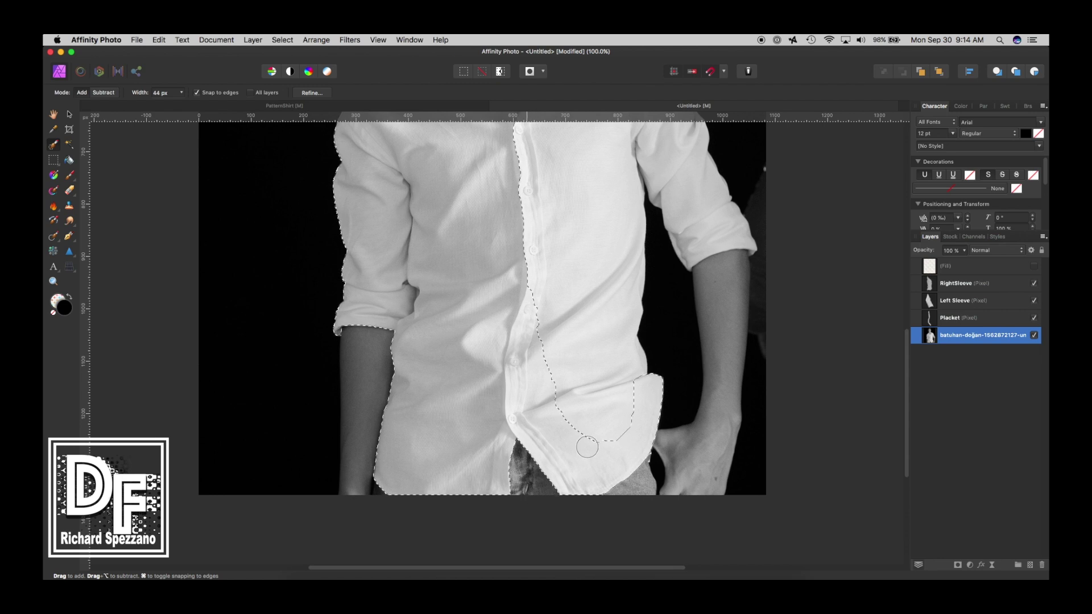
pyautogui.moveTo(620, 407)
pyautogui.mouseDown()
pyautogui.moveTo(585, 319)
pyautogui.moveTo(565, 212)
pyautogui.moveTo(561, 282)
pyautogui.moveTo(611, 351)
pyautogui.moveTo(589, 248)
pyautogui.moveTo(533, 287)
pyautogui.moveTo(563, 227)
pyautogui.moveTo(563, 161)
pyautogui.moveTo(641, 204)
pyautogui.moveTo(688, 300)
pyautogui.mouseUp()
pyautogui.scroll(5, 575, 302)
pyautogui.scroll(2, 563, 161)
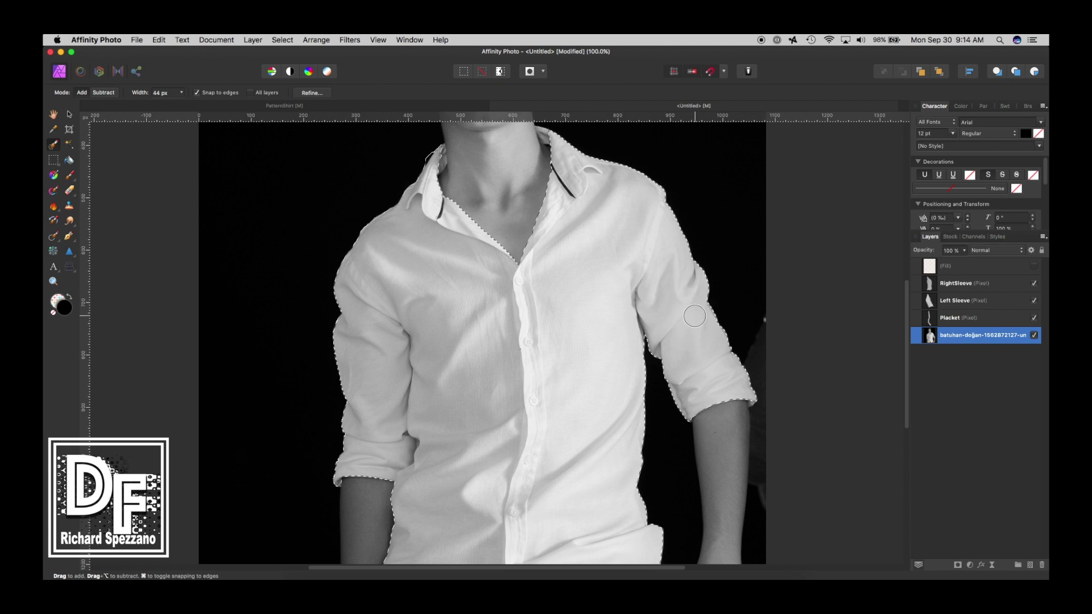
# Step: Refine the selection along the collar edges beside the neck, reducing the Selection Brush width to 10 px
pyautogui.scroll(10, 567, 304)
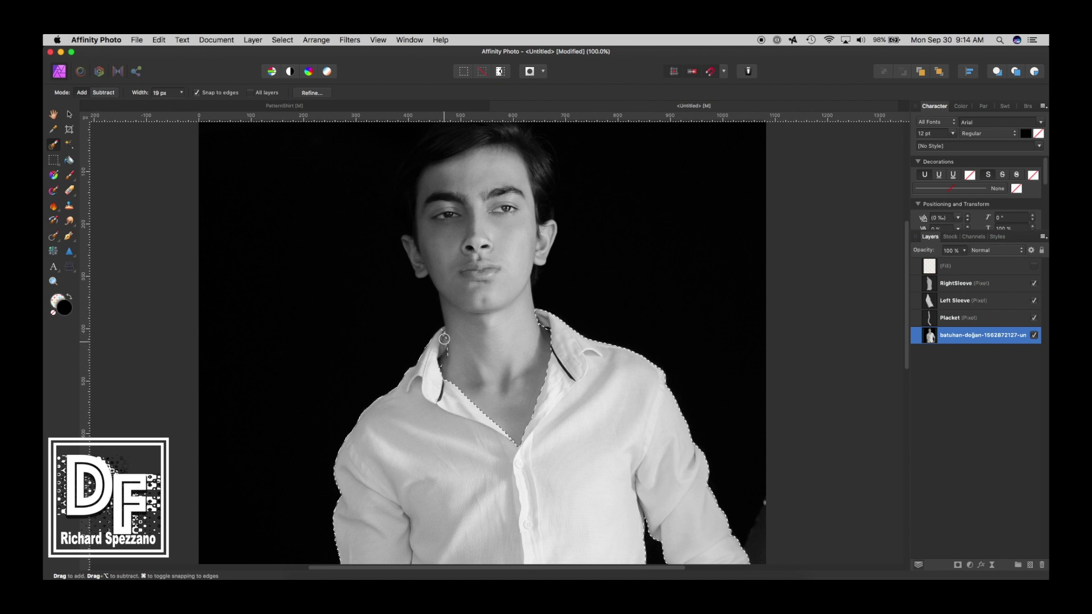
pyautogui.scroll(3, 441, 332)
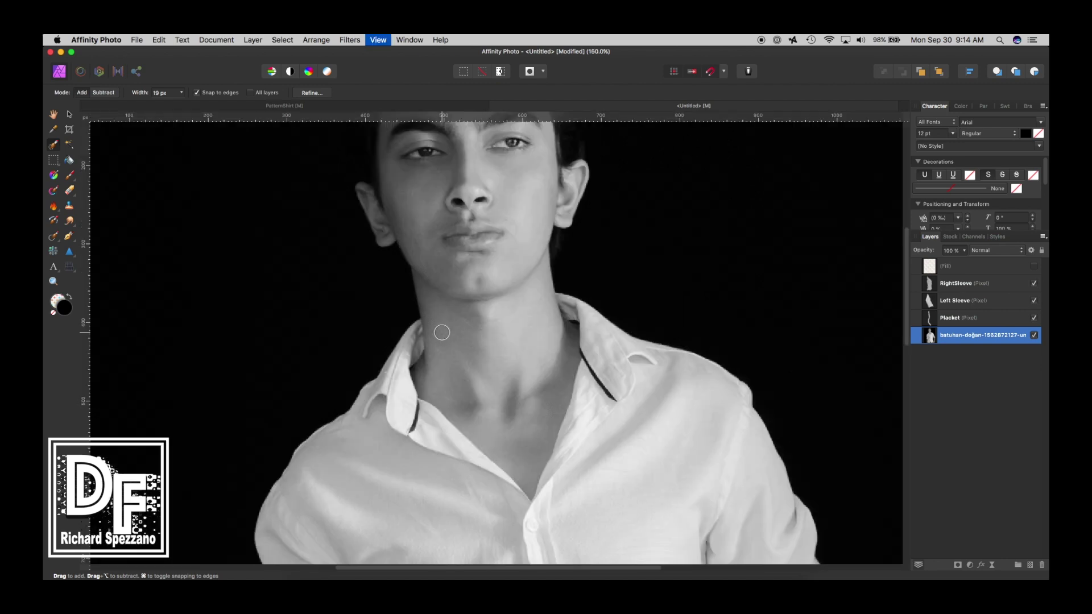
pyautogui.moveTo(411, 384); pyautogui.dragTo(395, 328)
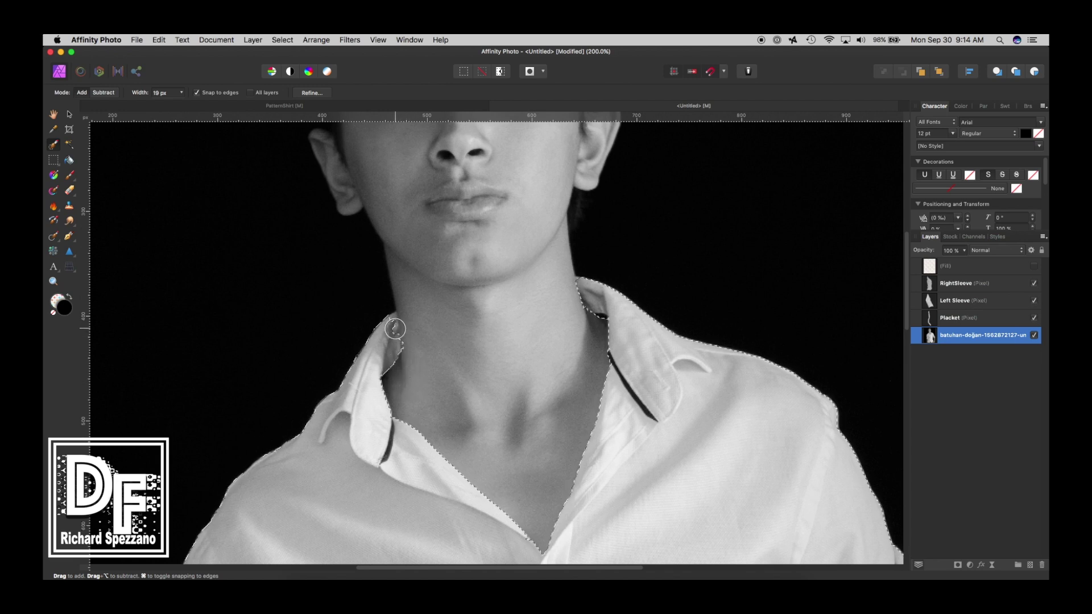
pyautogui.press('[')
pyautogui.press('[')
pyautogui.press('[')
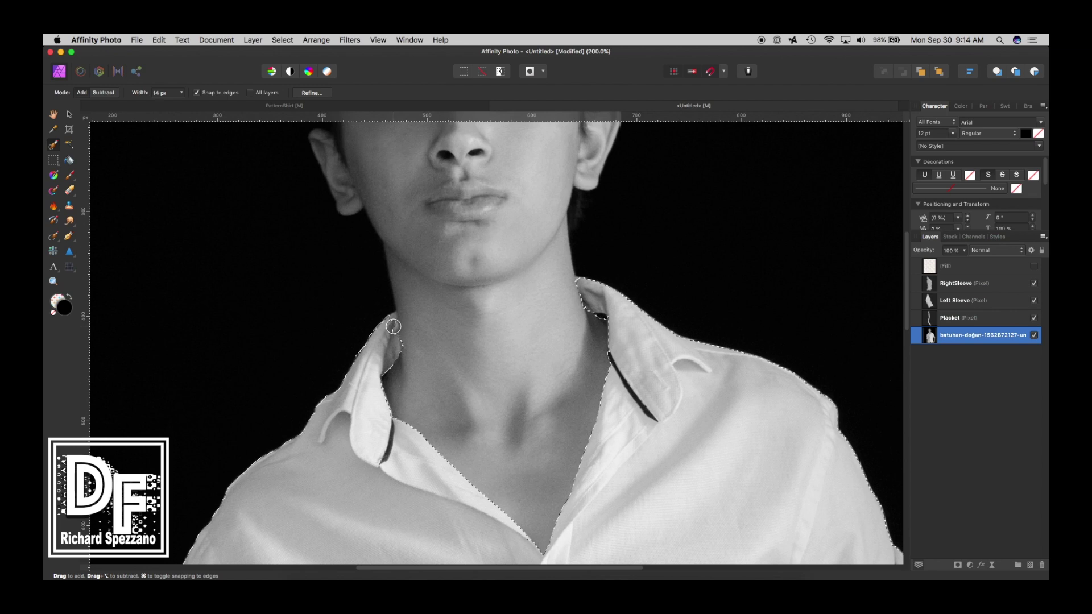
pyautogui.moveTo(395, 327); pyautogui.dragTo(412, 333)
pyautogui.scroll(-3, 447, 324)
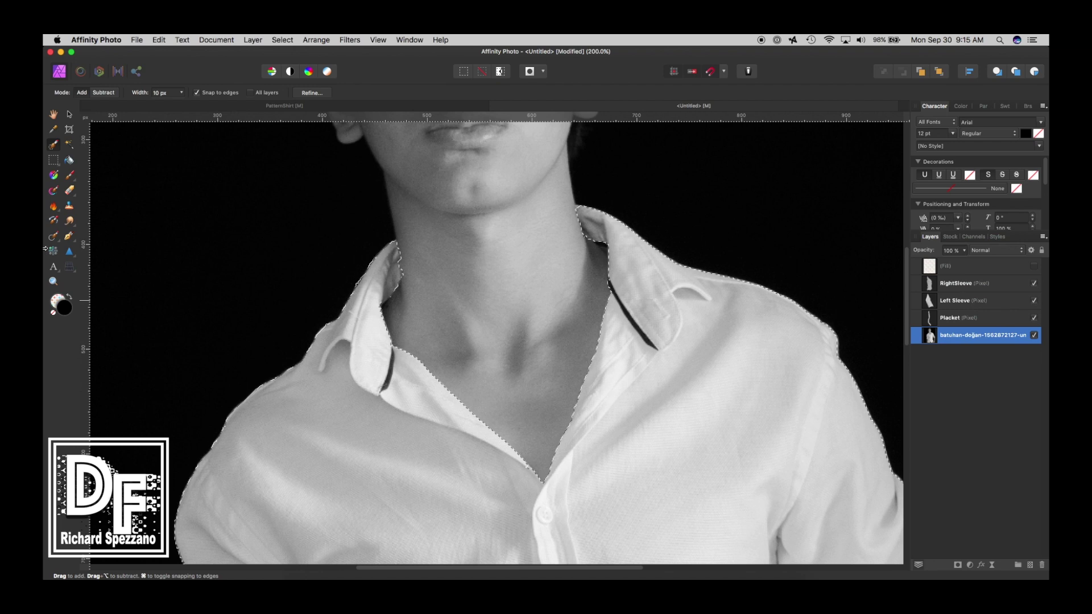
# Step: Fit the whole portrait in view and duplicate the selected shirt area onto its own layer
pyautogui.click(54, 114)
pyautogui.press('super+0')
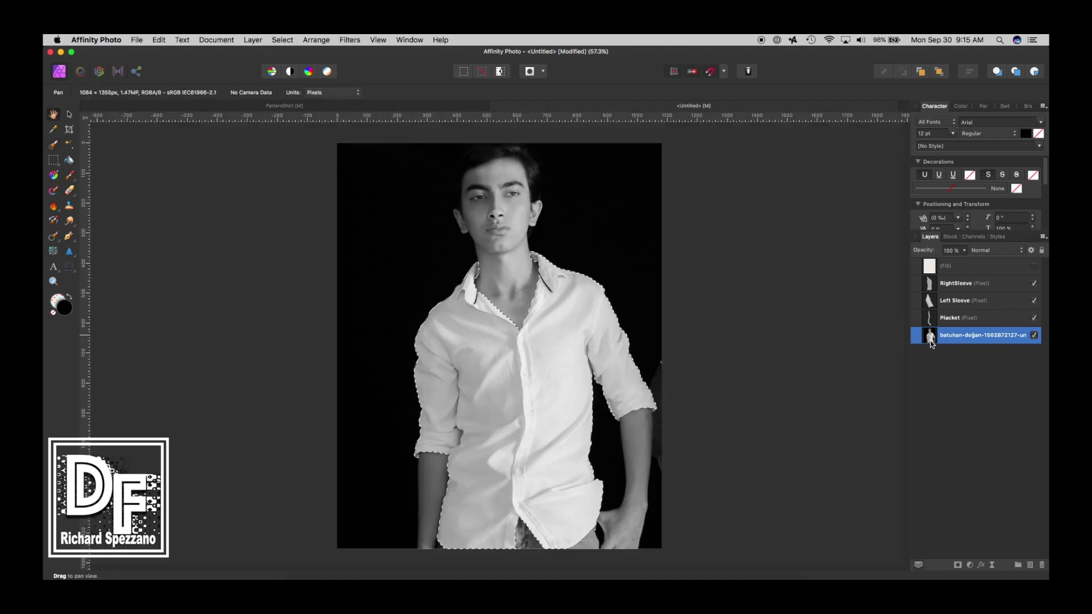
pyautogui.press('super+j')
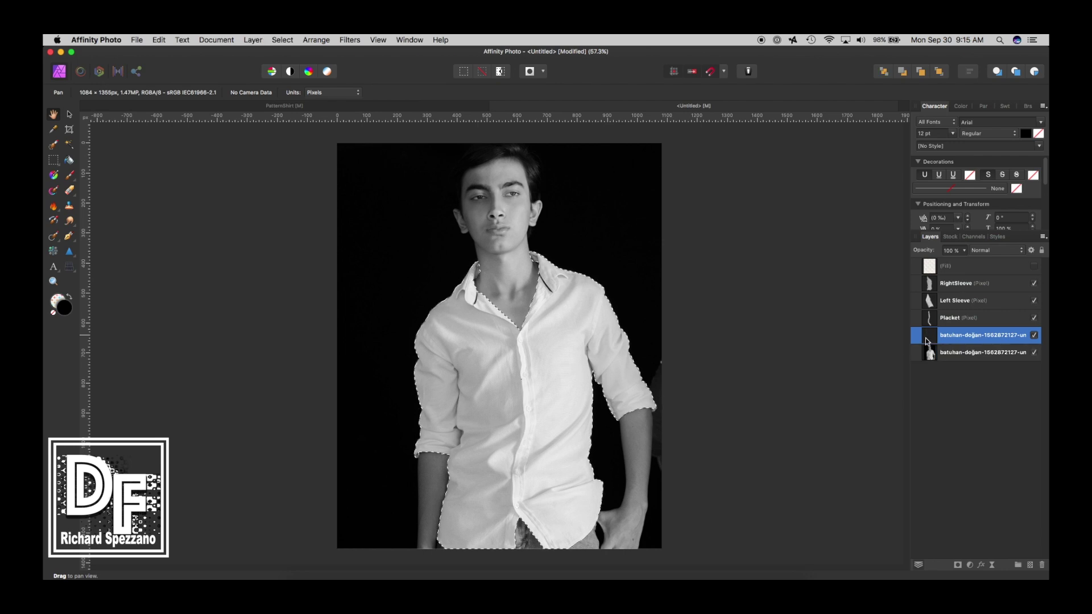
# Step: Clear the shirt selection and rename the duplicated shirt layer Body
pyautogui.doubleClick(948, 336)
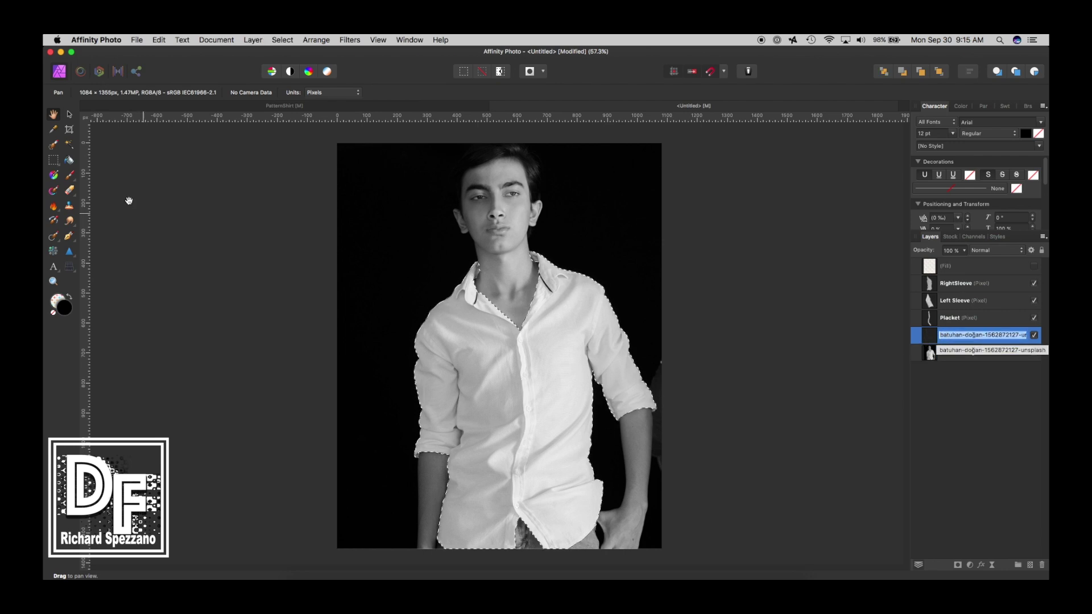
pyautogui.click(69, 114)
pyautogui.press('super+d')
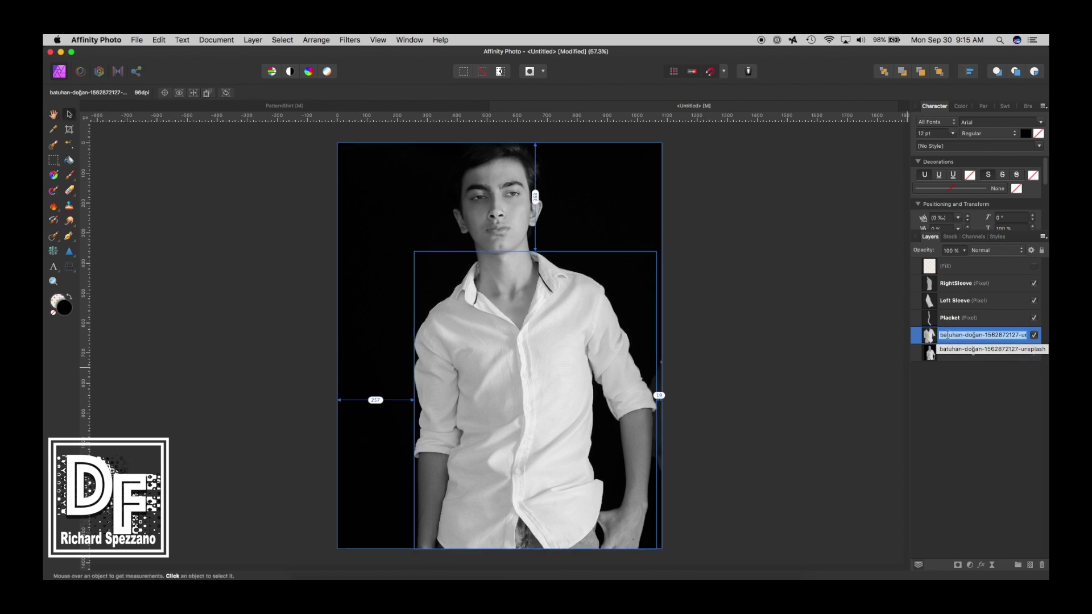
pyautogui.write('Body')
pyautogui.press('Return')
# Step: Make the star pattern fill layer visible and rasterize it into a pixel layer
pyautogui.click(930, 272)
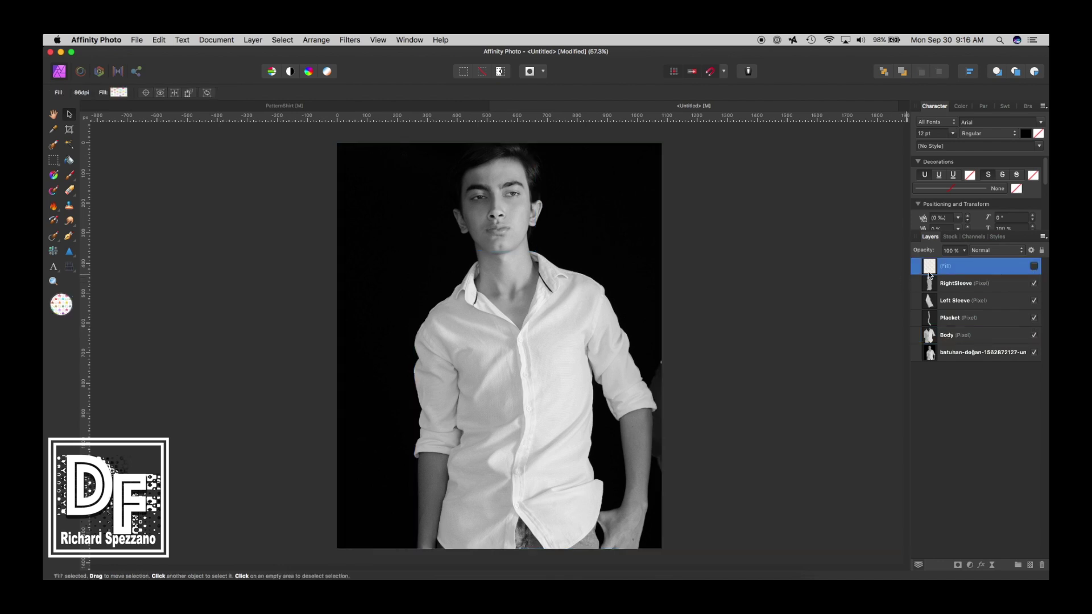
pyautogui.click(1033, 270)
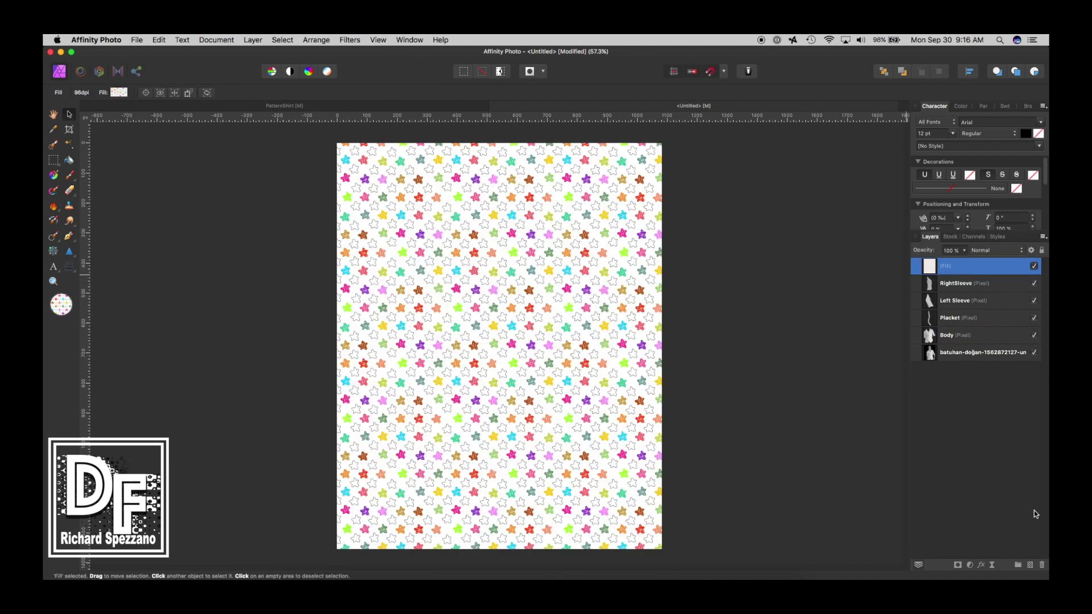
pyautogui.rightClick(950, 266)
pyautogui.click(958, 460)
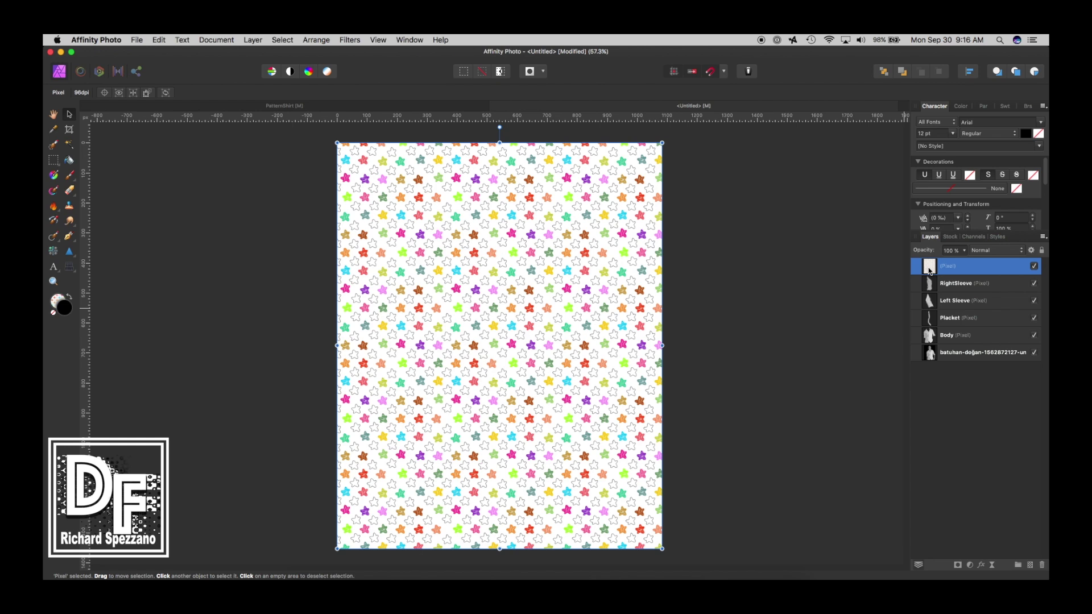
# Step: Duplicate the pattern layer, keeping one hidden spare beneath the portrait layer, and clip the other inside the Body layer
pyautogui.press('super+j')
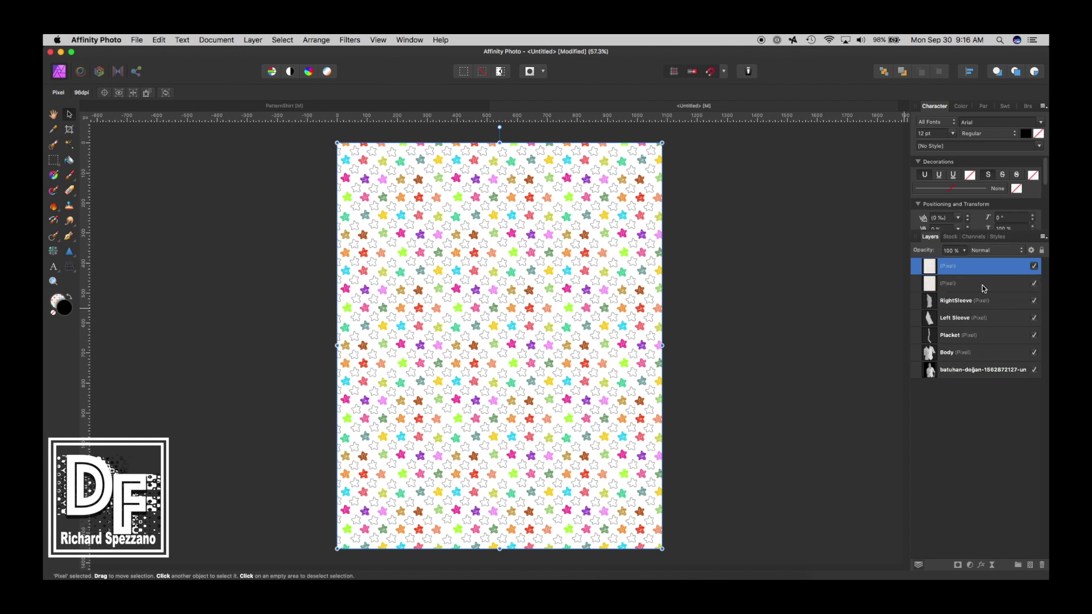
pyautogui.moveTo(930, 287); pyautogui.dragTo(928, 390)
pyautogui.click(1034, 370)
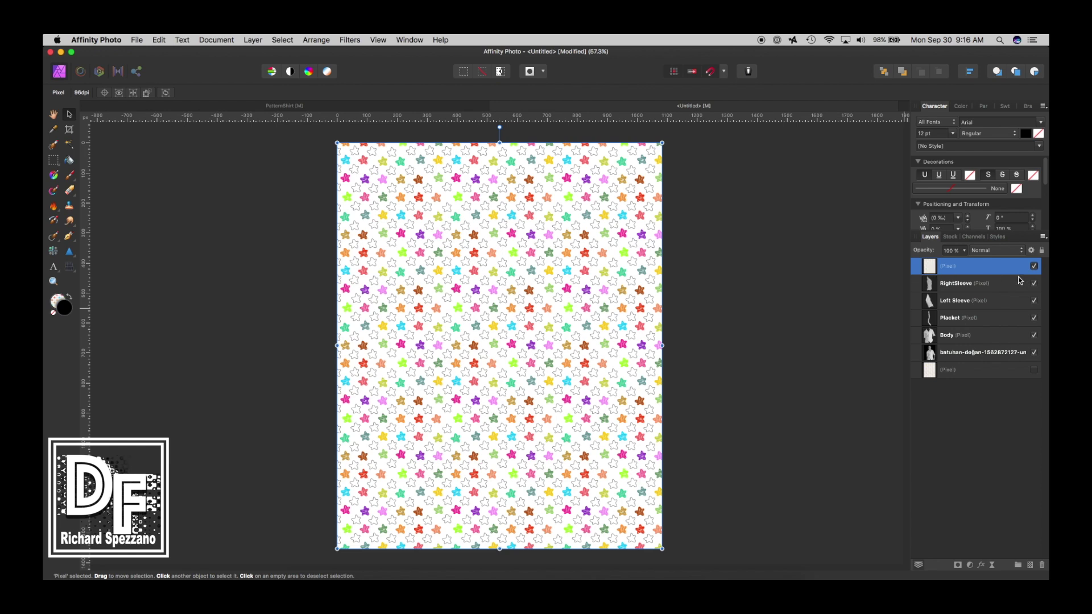
pyautogui.moveTo(933, 270); pyautogui.dragTo(941, 341)
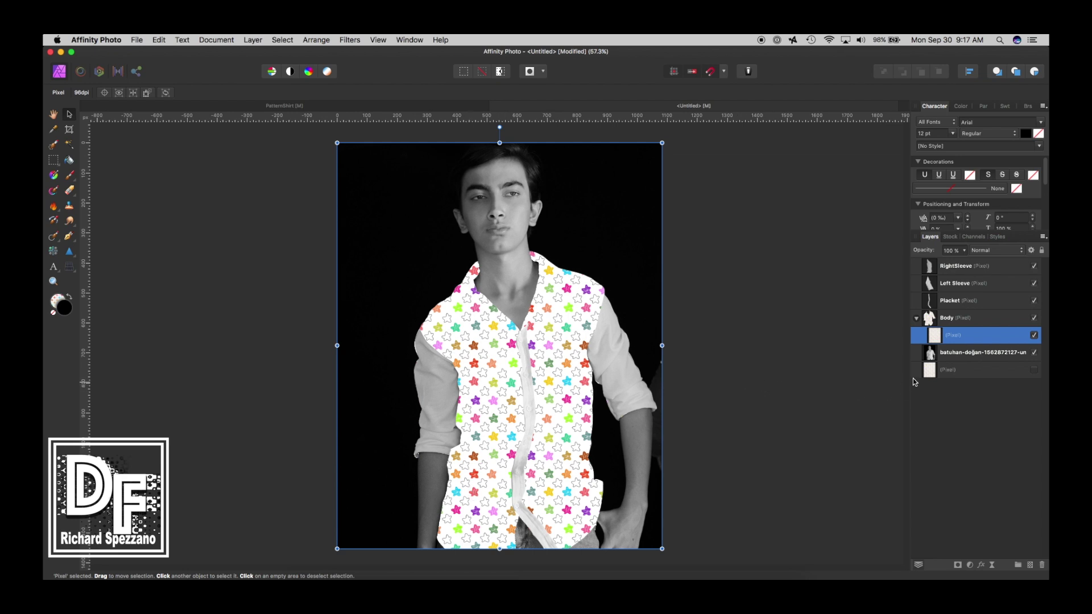
# Step: Show and duplicate the spare pattern, clip the copy inside the Left Sleeve layer, and rotate it counterclockwise to follow the sleeve's angle
pyautogui.click(1034, 370)
pyautogui.click(933, 374)
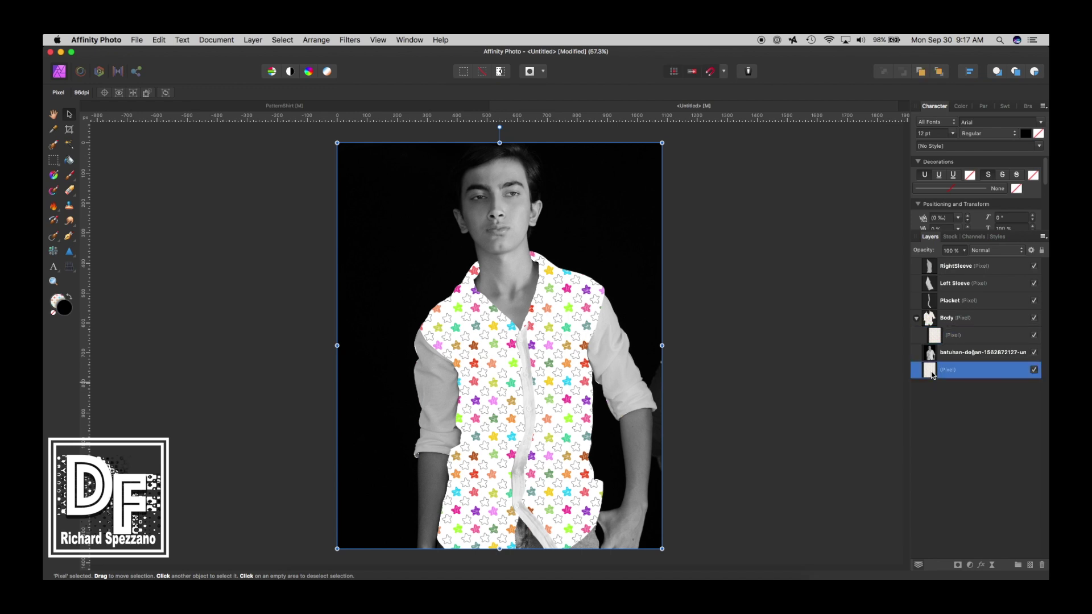
pyautogui.press('super+j')
pyautogui.click(930, 375)
pyautogui.moveTo(929, 375); pyautogui.dragTo(951, 290)
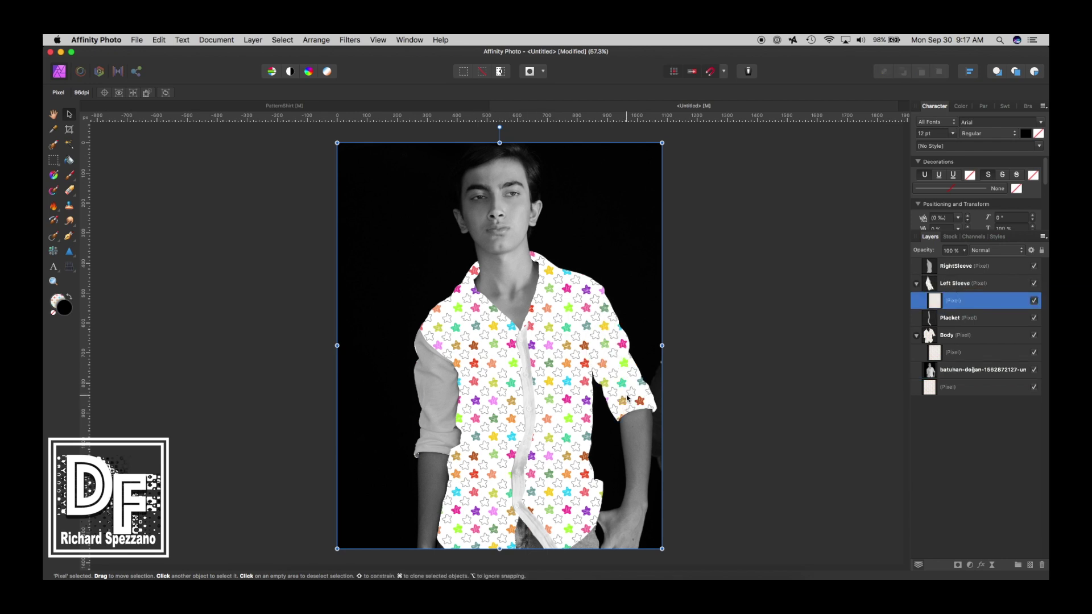
pyautogui.moveTo(499, 127); pyautogui.dragTo(320, 263)
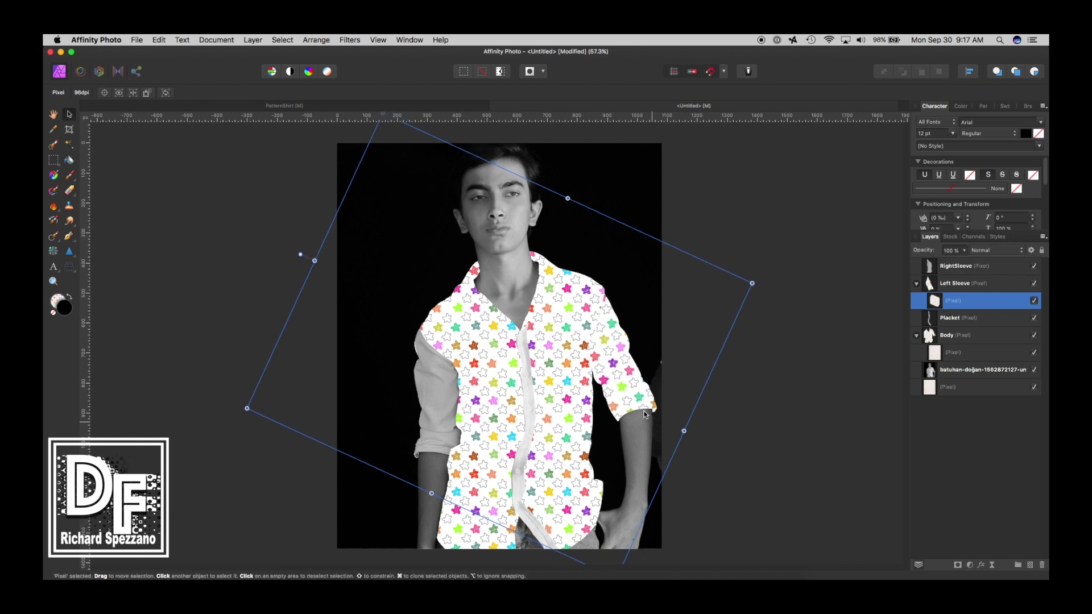
pyautogui.click(846, 316)
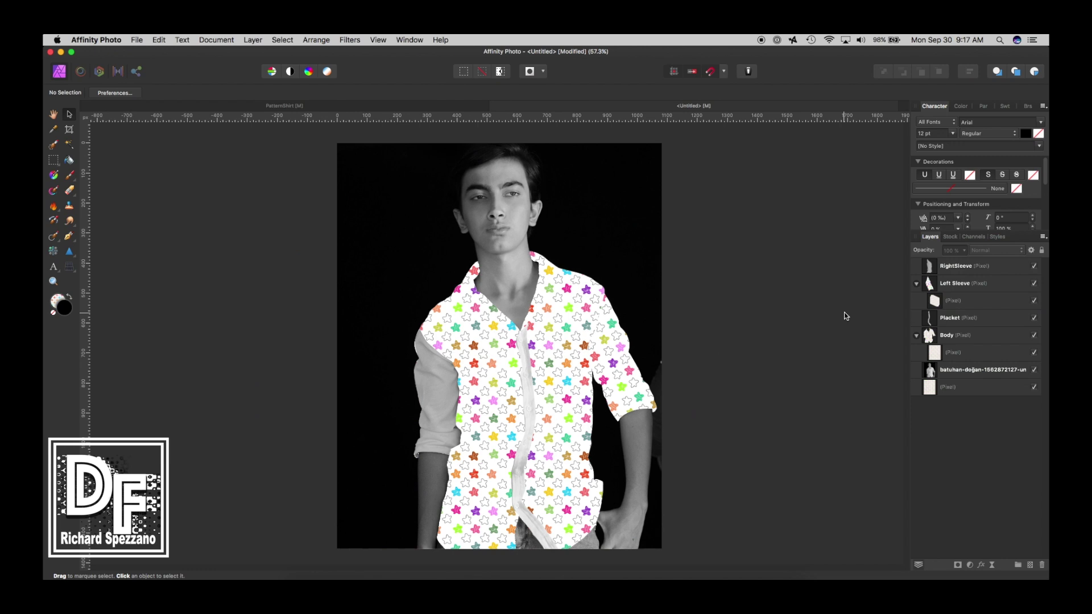
# Step: Duplicate the spare pattern again, clip the copy inside the RightSleeve layer, and rotate it clockwise to follow that sleeve
pyautogui.click(934, 392)
pyautogui.press('super+j')
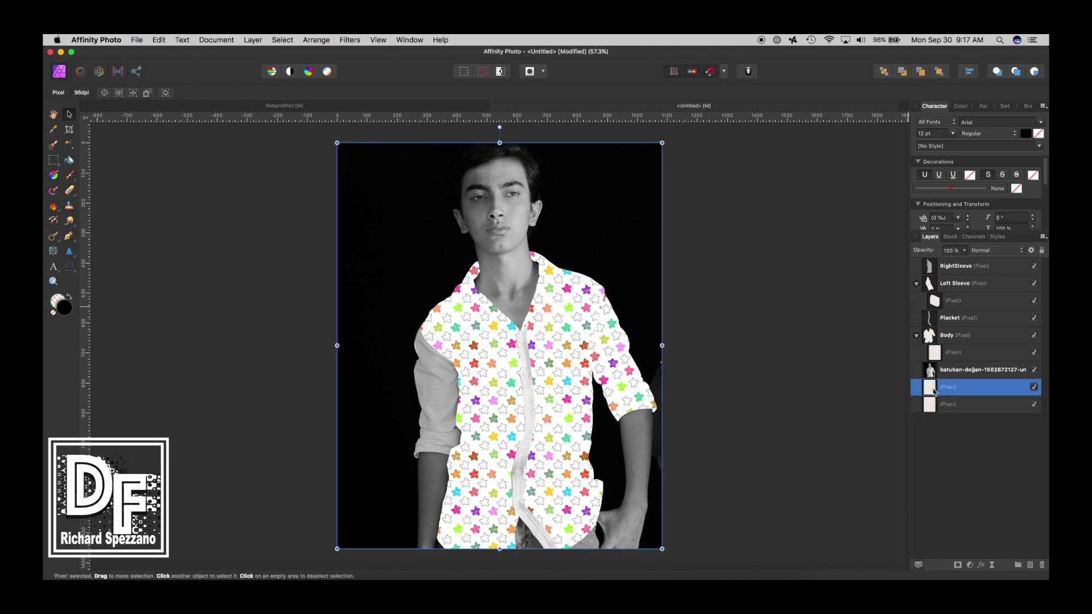
pyautogui.click(930, 389)
pyautogui.moveTo(930, 389); pyautogui.dragTo(944, 279)
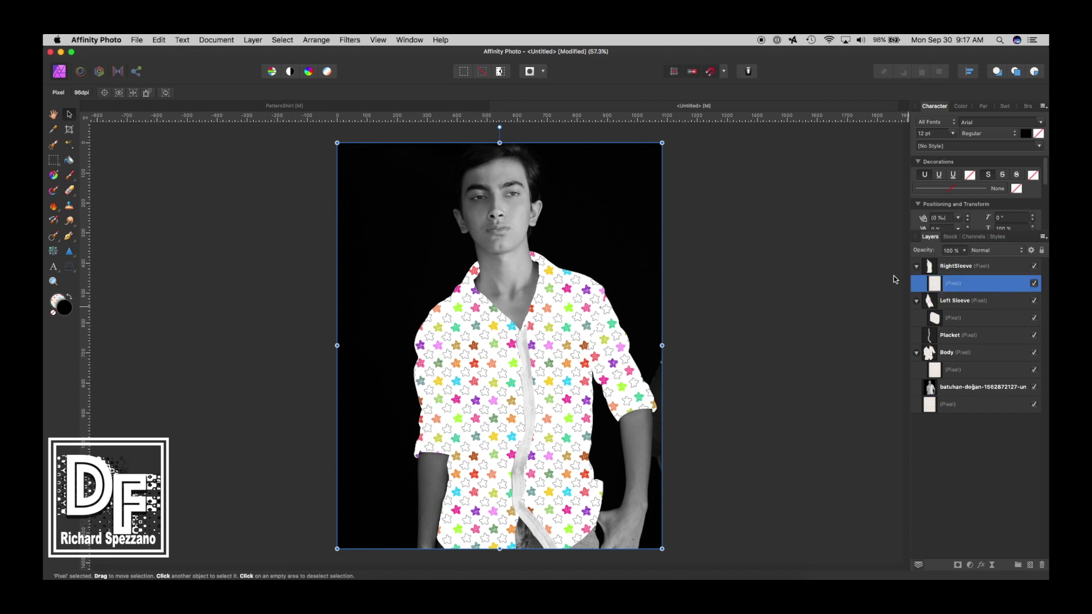
pyautogui.moveTo(499, 127); pyautogui.dragTo(592, 230)
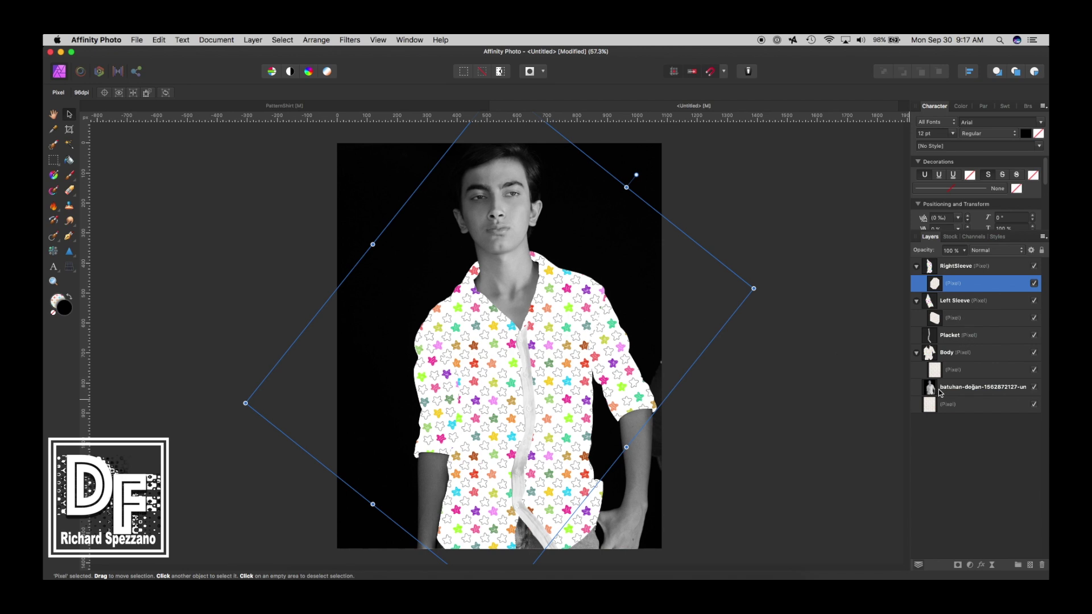
# Step: Clip the spare pattern layer inside the Placket layer and rotate it slightly counterclockwise to follow the button strip
pyautogui.click(1022, 337)
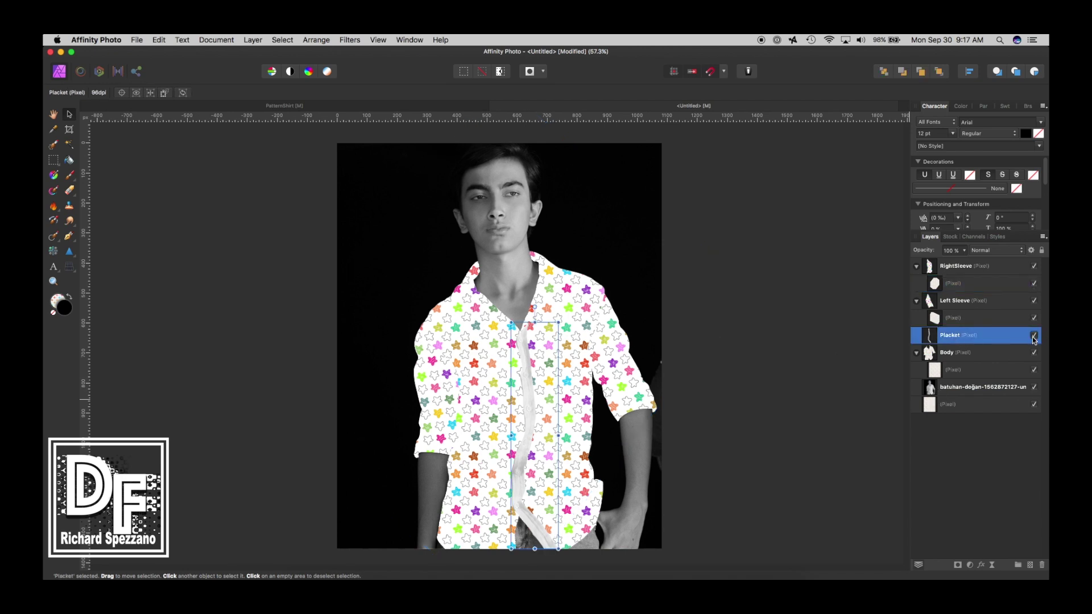
pyautogui.click(1033, 337)
pyautogui.click(1033, 337)
pyautogui.click(1034, 337)
pyautogui.click(1034, 337)
pyautogui.moveTo(932, 406)
pyautogui.mouseDown()
pyautogui.moveTo(921, 348)
pyautogui.moveTo(939, 339)
pyautogui.mouseUp()
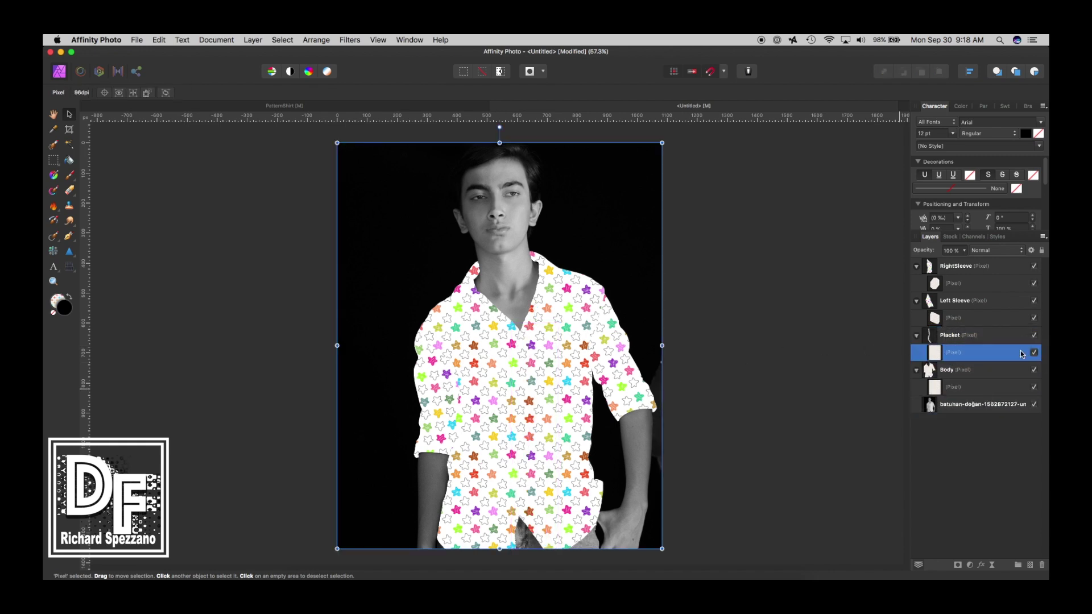
pyautogui.moveTo(499, 127); pyautogui.dragTo(487, 130)
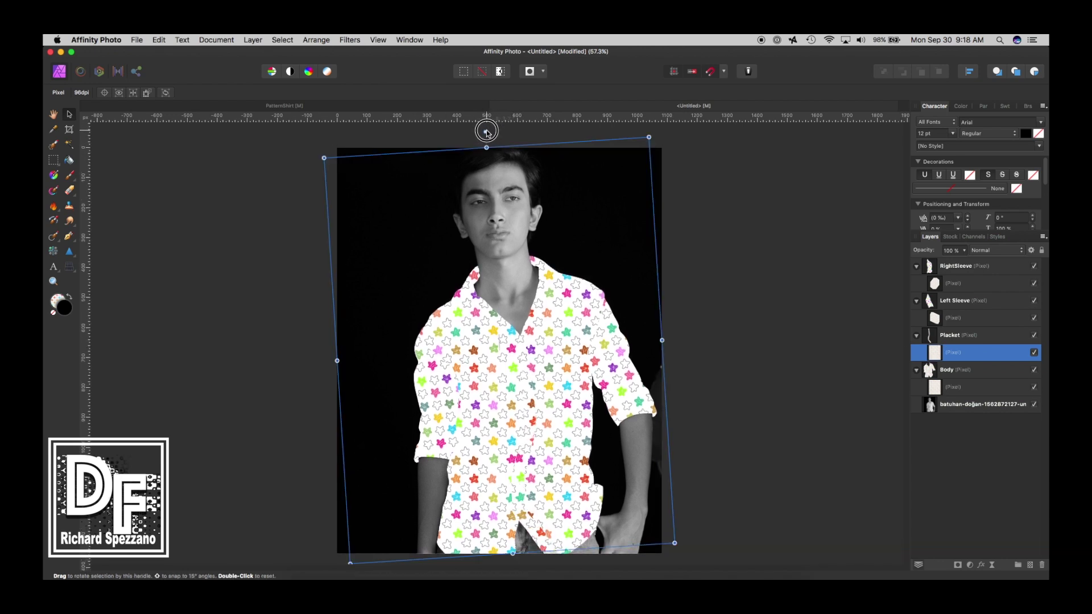
pyautogui.click(768, 256)
pyautogui.scroll(-3, 769, 260)
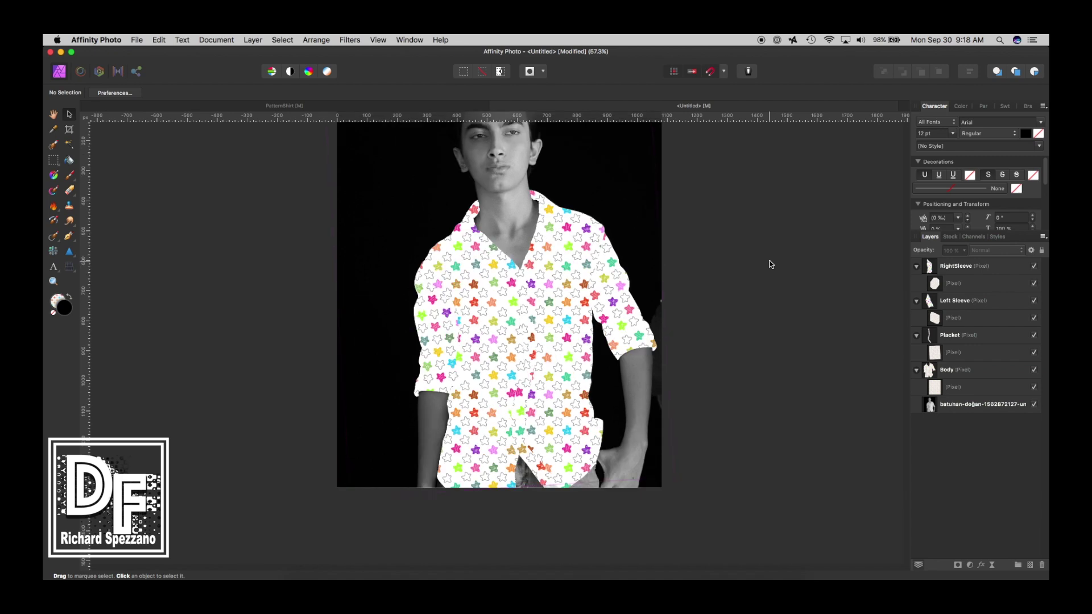
# Step: Hide the portrait layer and merge the visible patterned shirt sections into a new pixel layer
pyautogui.click(1034, 405)
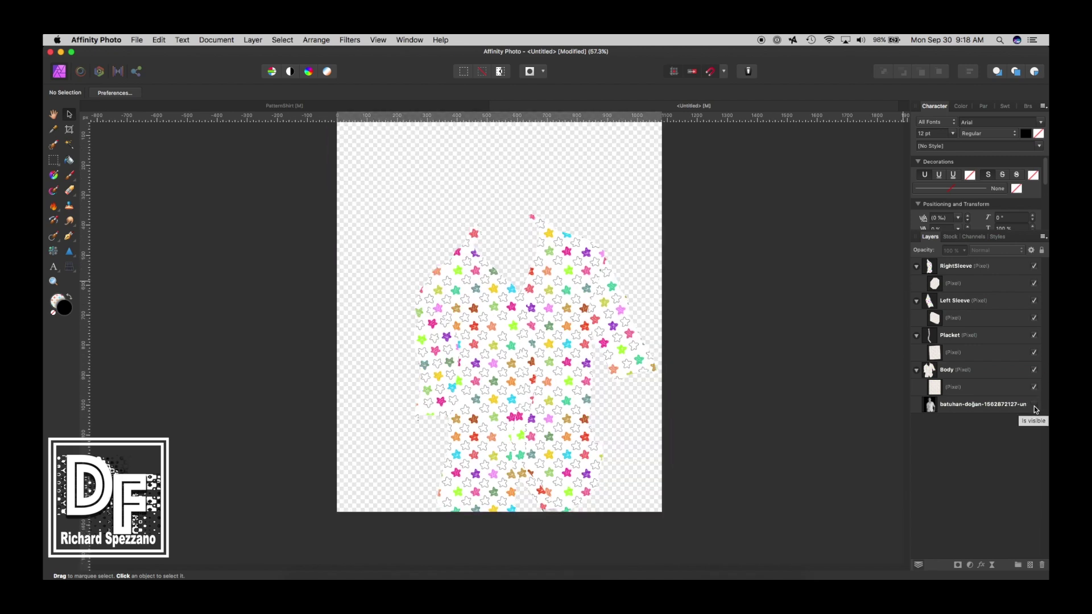
pyautogui.click(250, 39)
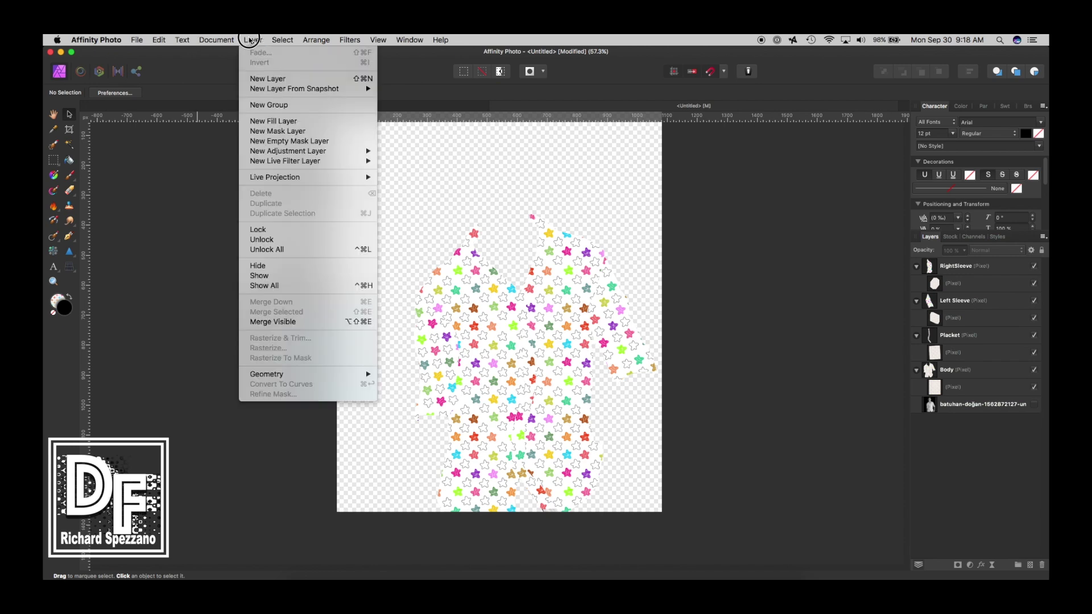
pyautogui.click(285, 323)
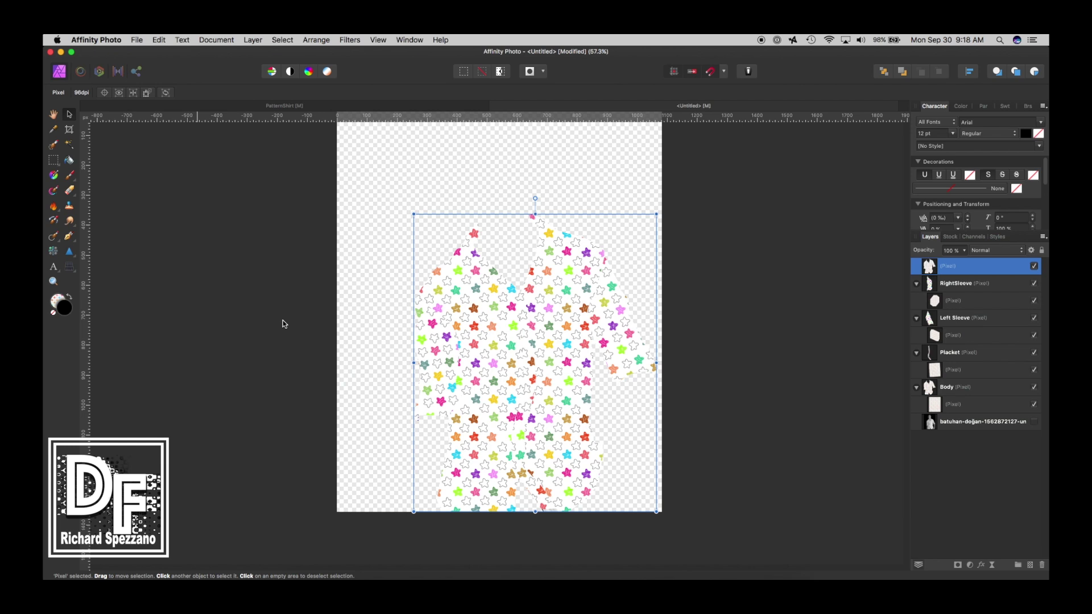
# Step: Hide the RightSleeve, Left Sleeve and Placket layers beneath the merged shirt, and show the portrait layer again
pyautogui.click(916, 284)
pyautogui.click(1035, 283)
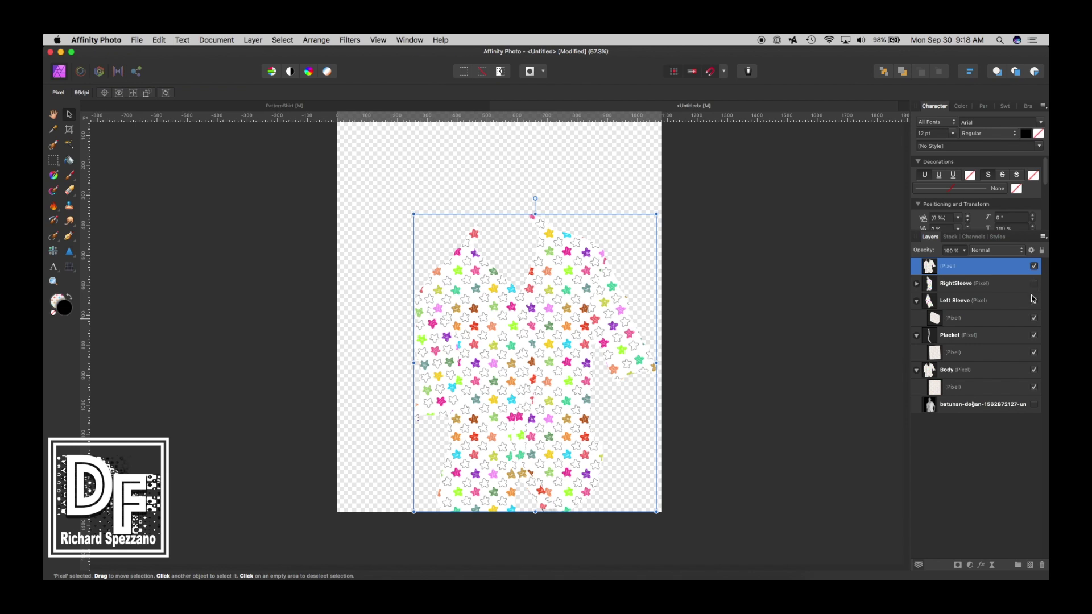
pyautogui.click(1034, 335)
pyautogui.click(1035, 405)
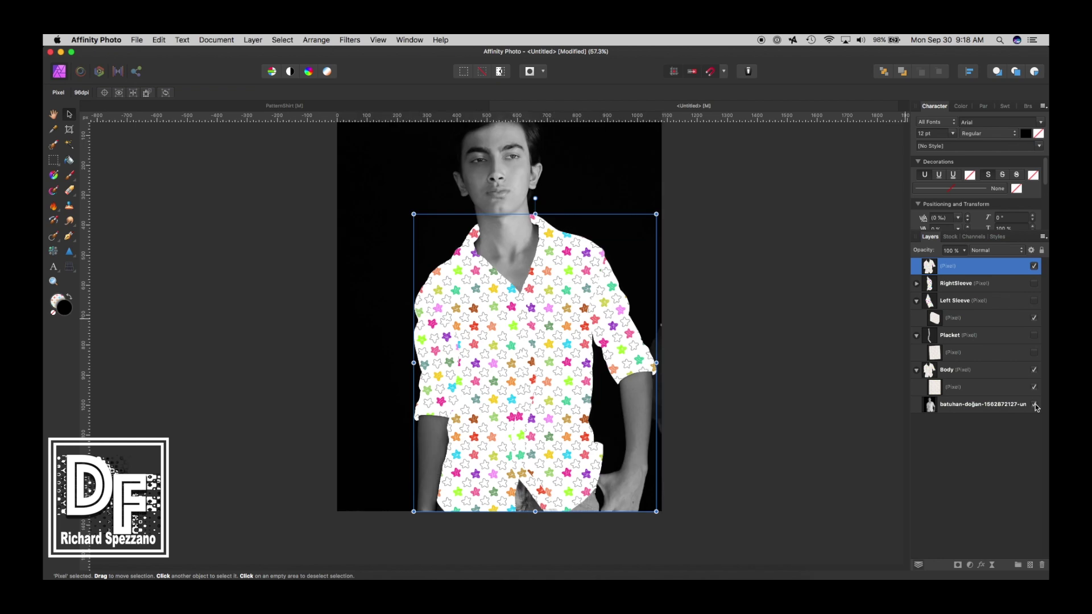
pyautogui.click(1034, 318)
# Step: Rename the merged shirt layer as Pattern
pyautogui.doubleClick(948, 267)
pyautogui.write('Pattern')
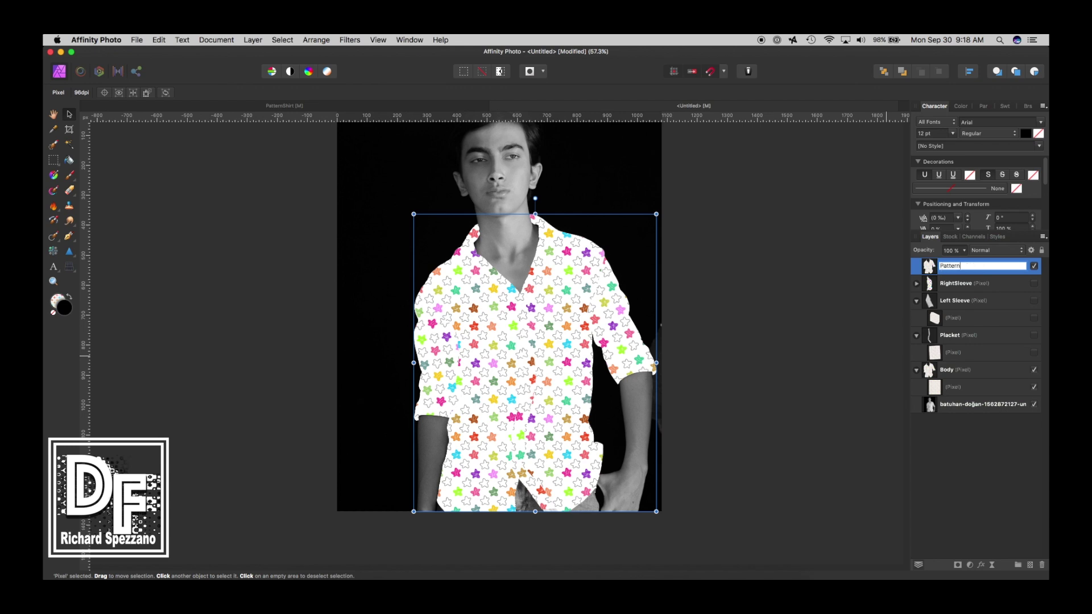
pyautogui.press('Return')
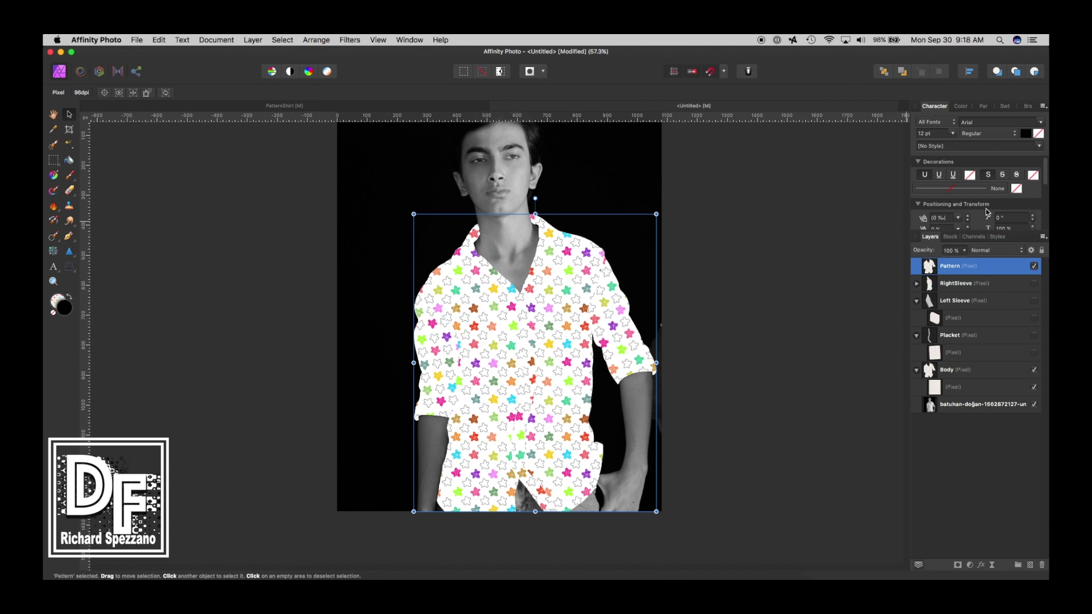
# Step: Hide the Body layer, group it with the RightSleeve, Left Sleeve and Placket layers, and move the group beneath the portrait
pyautogui.click(933, 289)
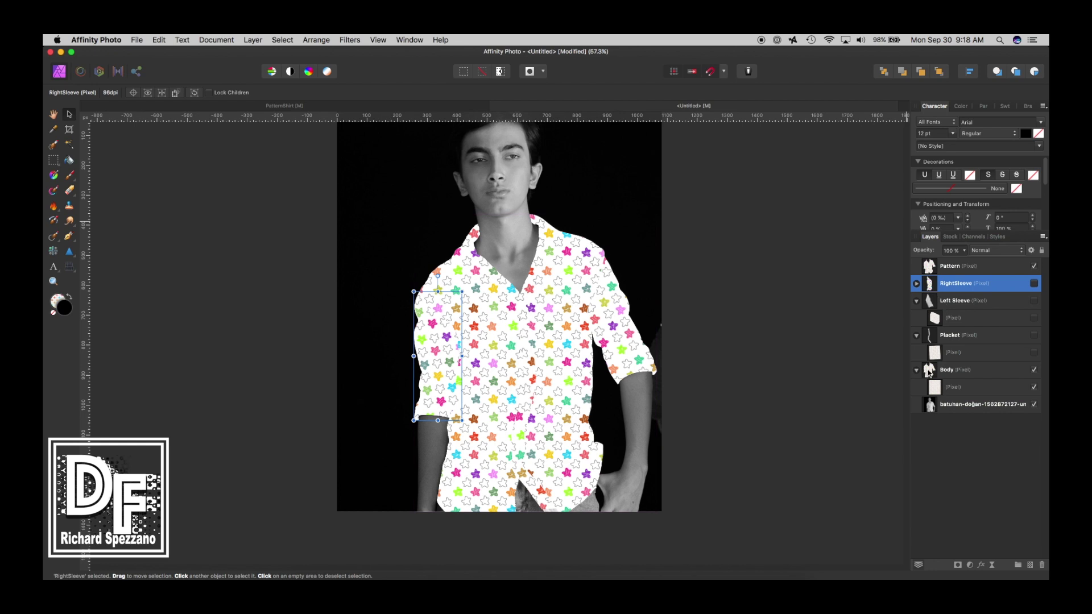
pyautogui.click(1033, 370)
pyautogui.click(930, 370)
pyautogui.keyDown('shift'); pyautogui.click(930, 285); pyautogui.keyUp('shift')
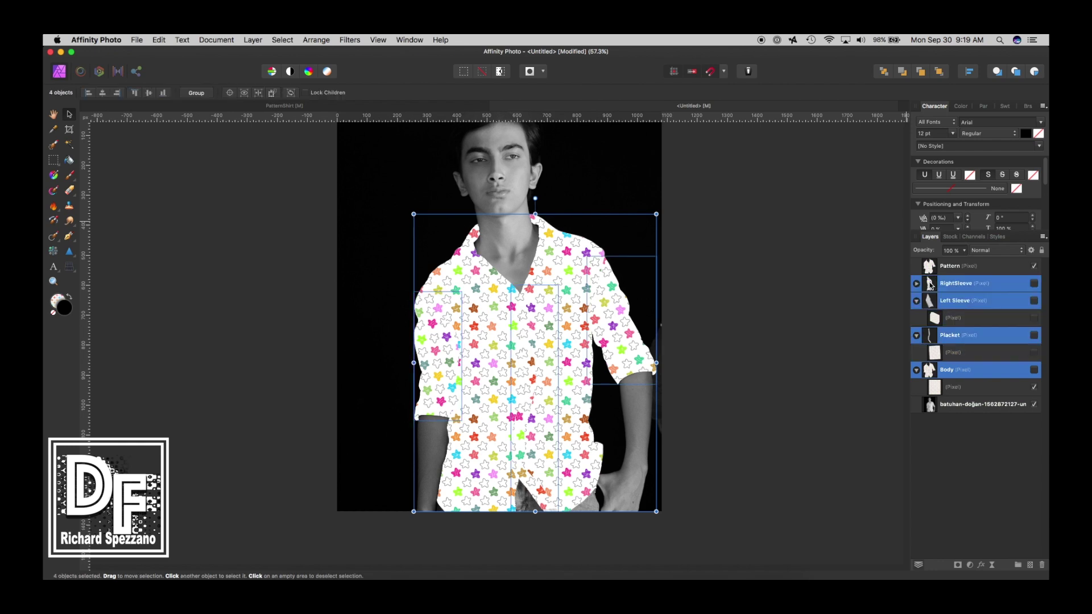
pyautogui.press('super+g')
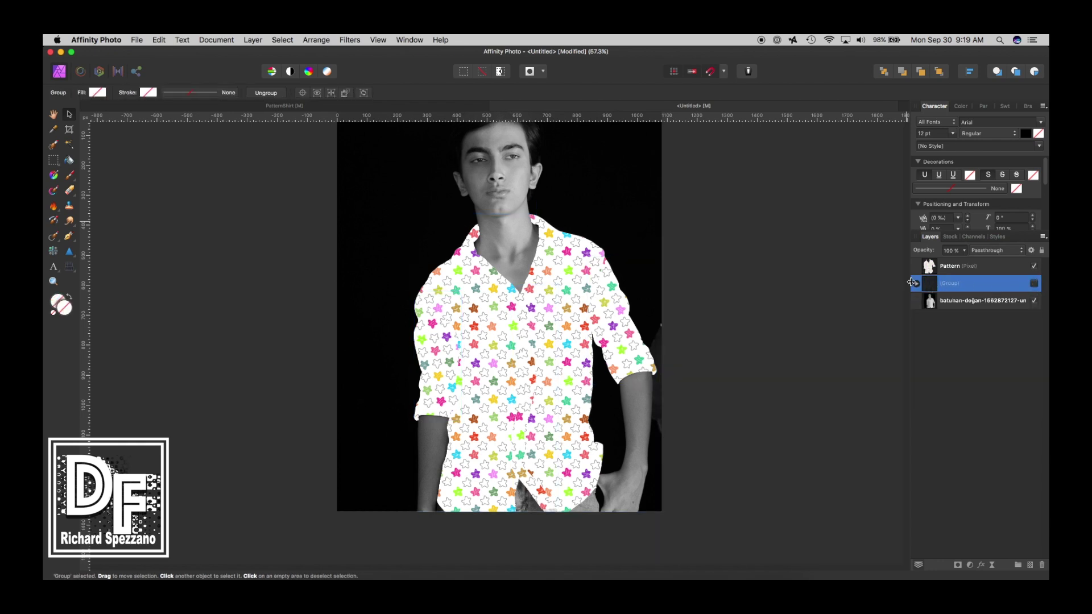
pyautogui.moveTo(926, 284); pyautogui.dragTo(929, 316)
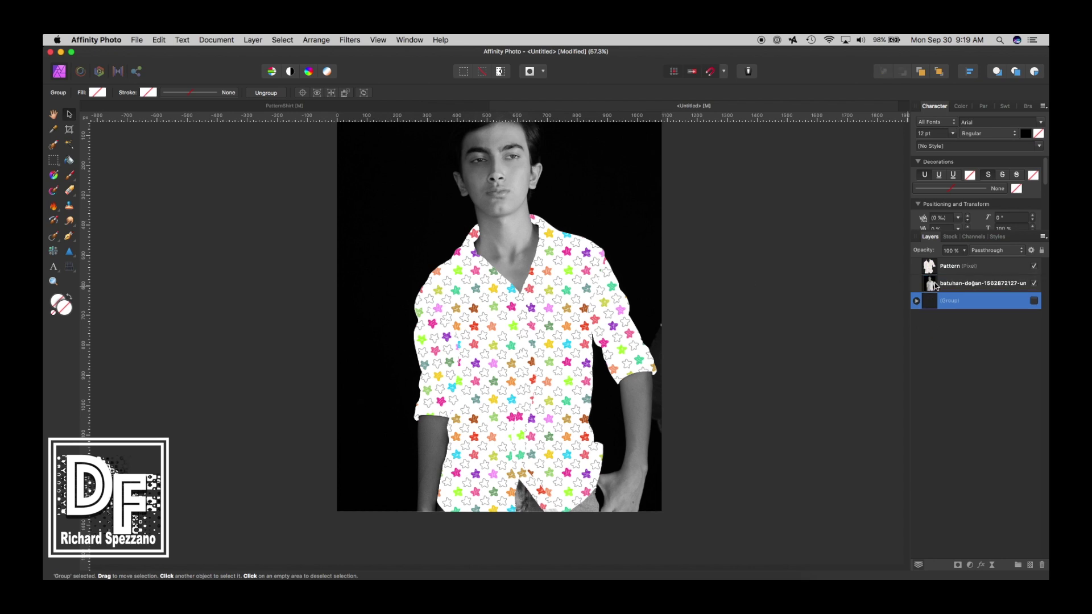
# Step: Toggle the visibility of the Pattern and portrait layers to compare the shirt with and without the pattern
pyautogui.click(1033, 267)
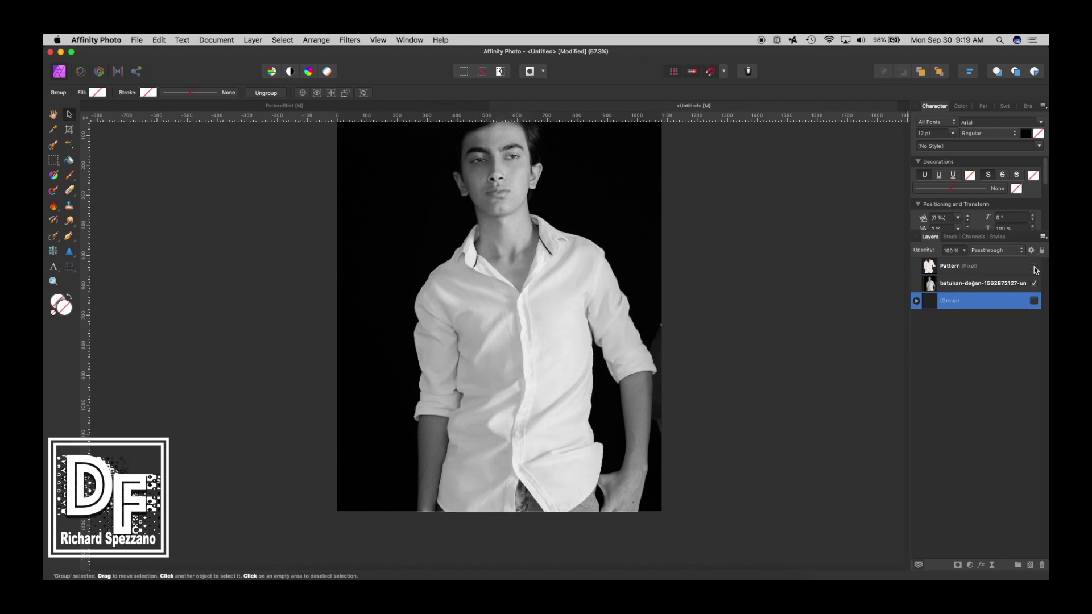
pyautogui.click(1034, 283)
pyautogui.click(1034, 283)
pyautogui.click(1034, 266)
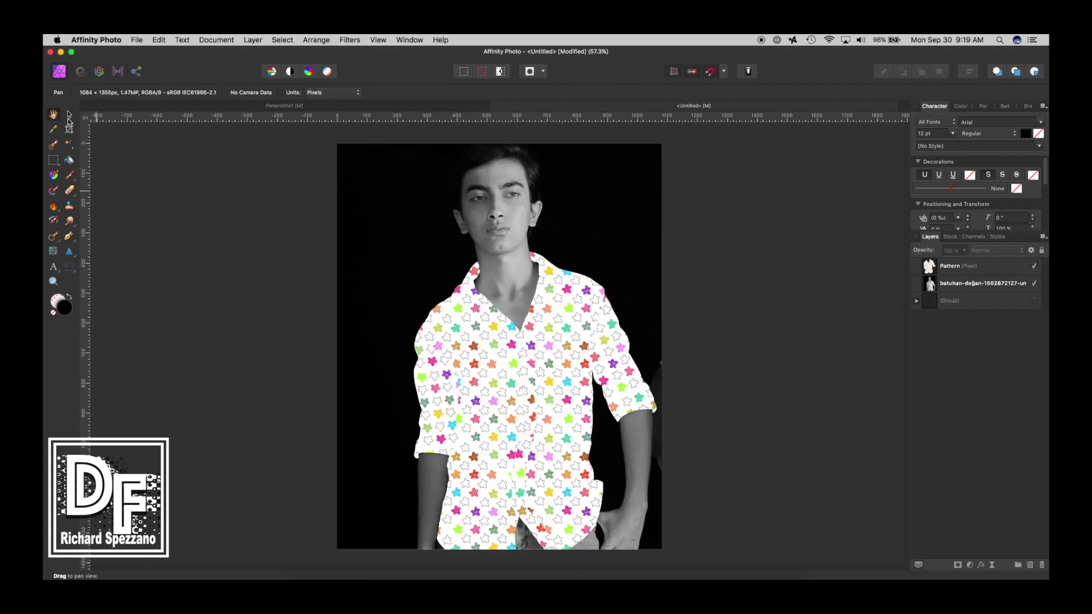
# Step: Set the Pattern layer's blend mode to Multiply
pyautogui.click(992, 270)
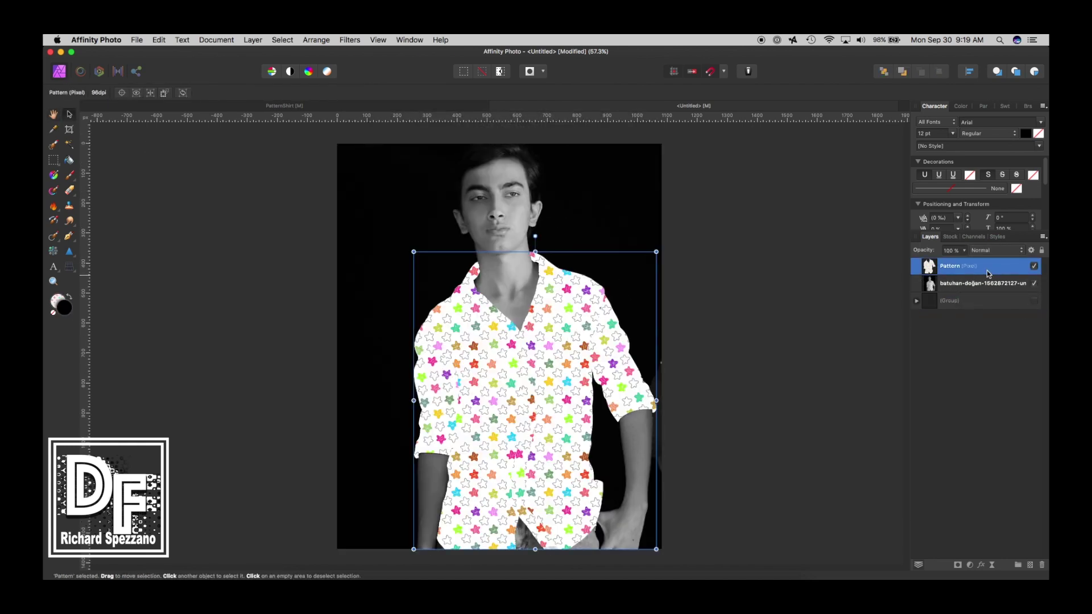
pyautogui.click(992, 250)
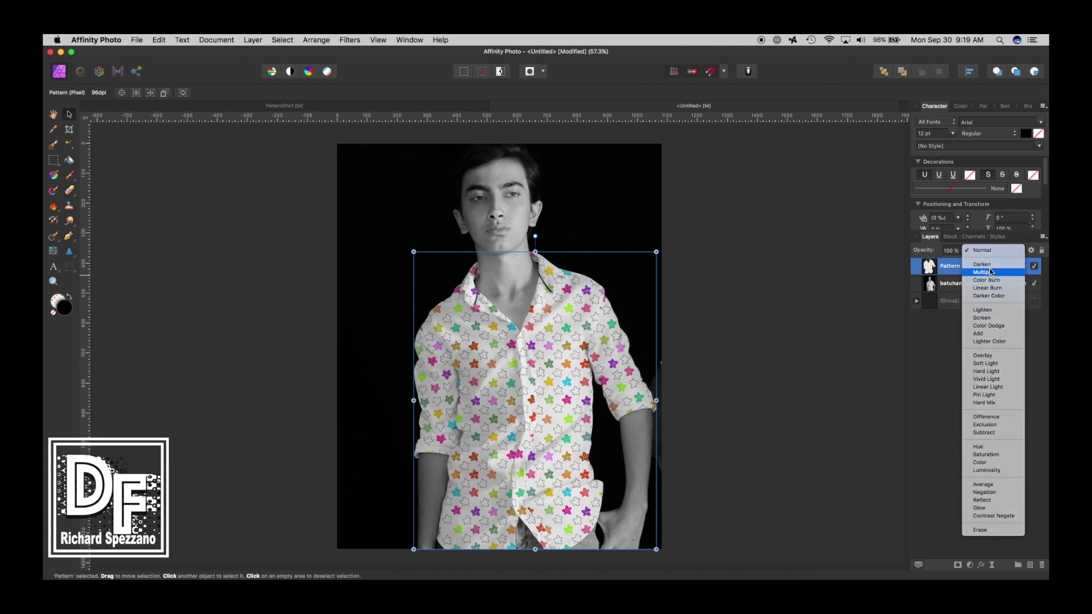
pyautogui.click(991, 273)
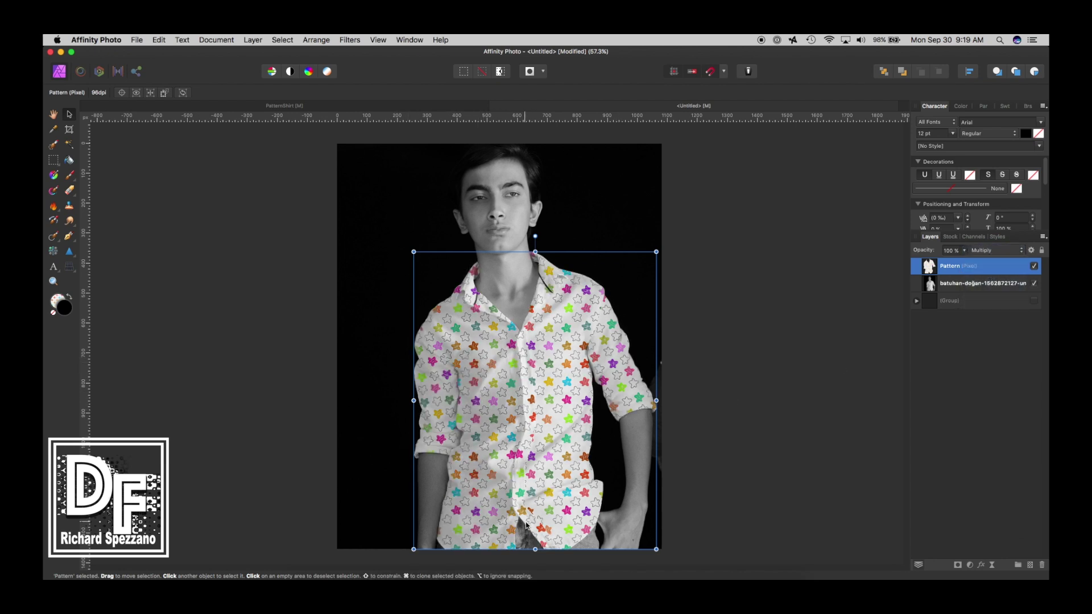
# Step: Add a live Clarity filter to the portrait layer with its strength set to 97%
pyautogui.click(932, 287)
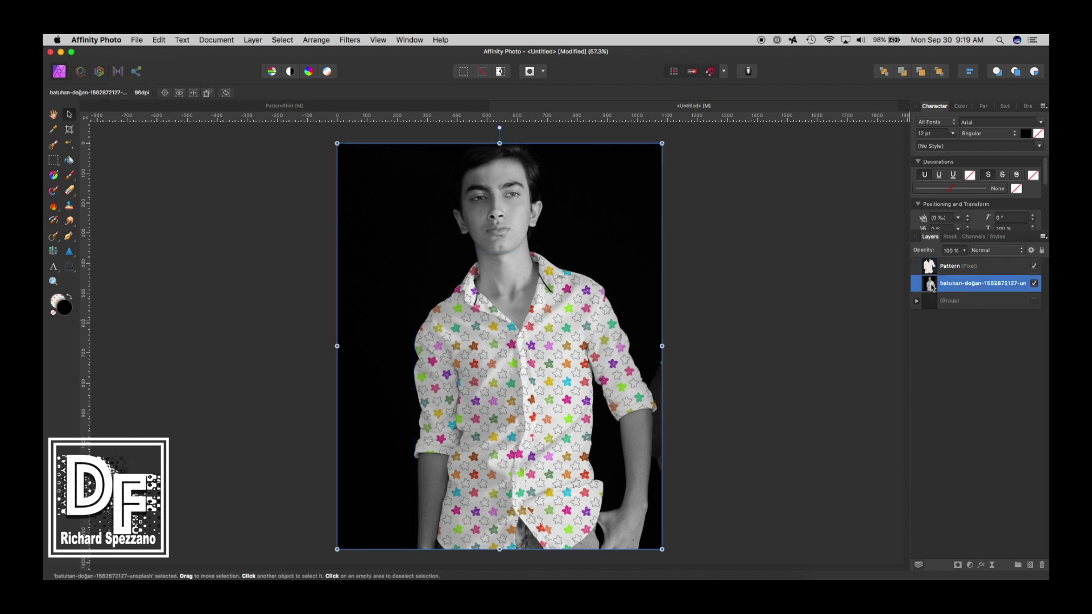
pyautogui.click(992, 566)
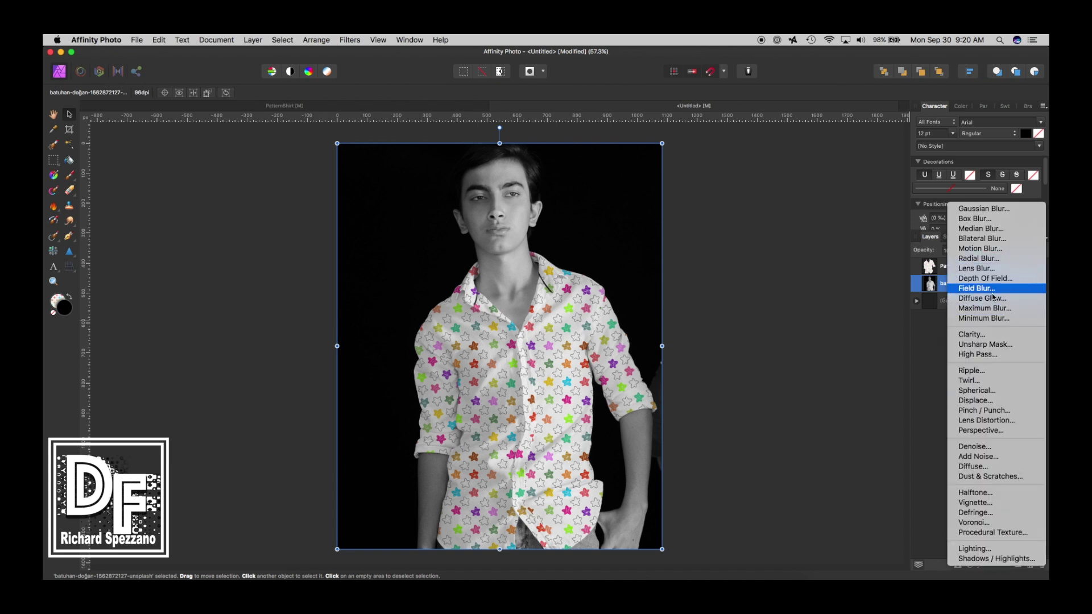
pyautogui.click(990, 336)
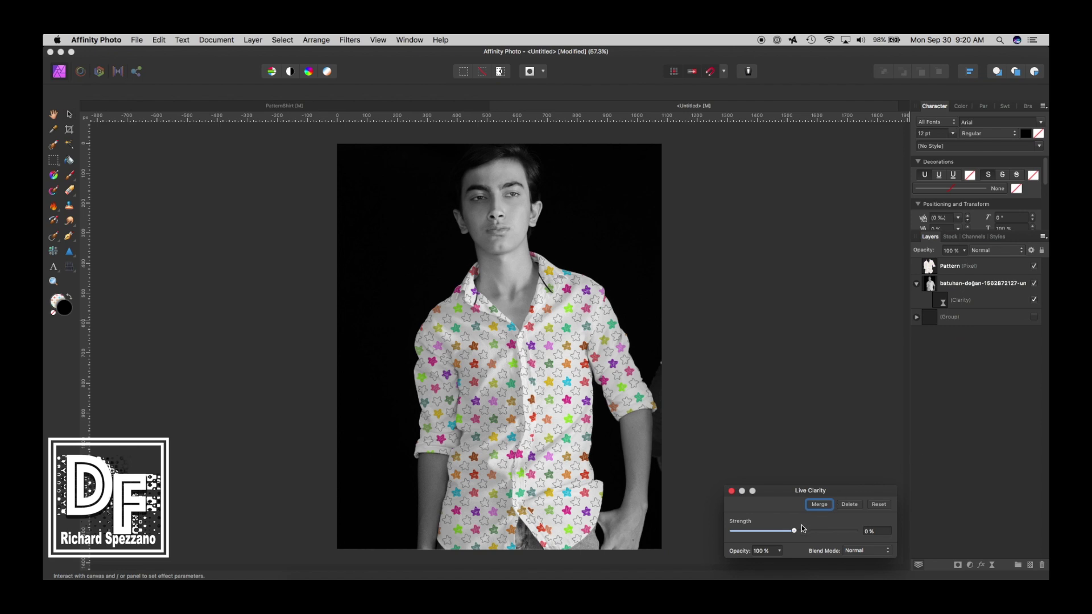
pyautogui.click(794, 530)
pyautogui.moveTo(831, 534); pyautogui.dragTo(857, 537)
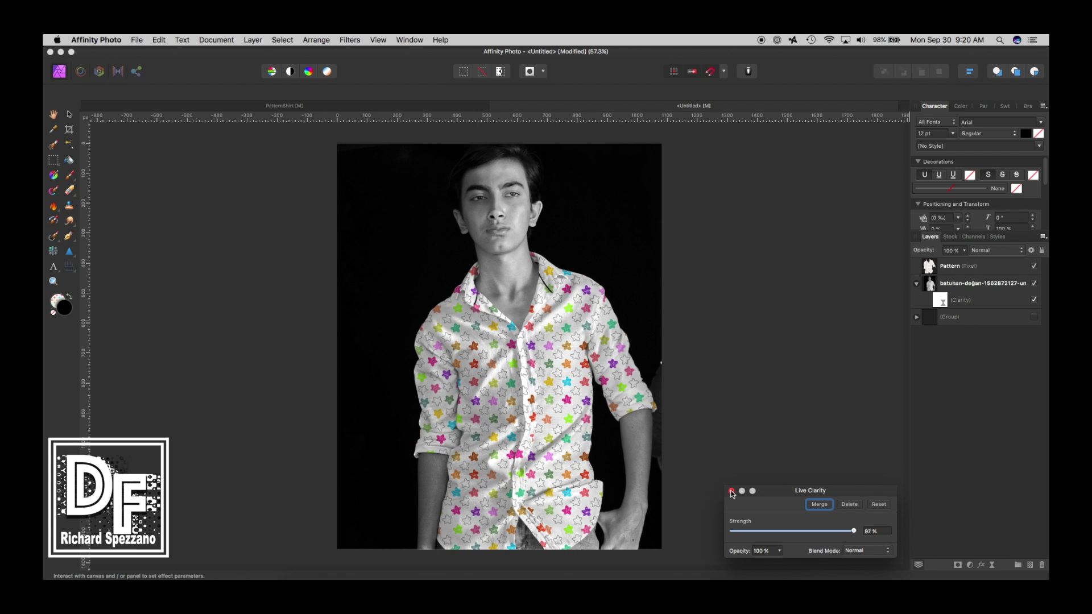
pyautogui.click(732, 491)
pyautogui.click(917, 284)
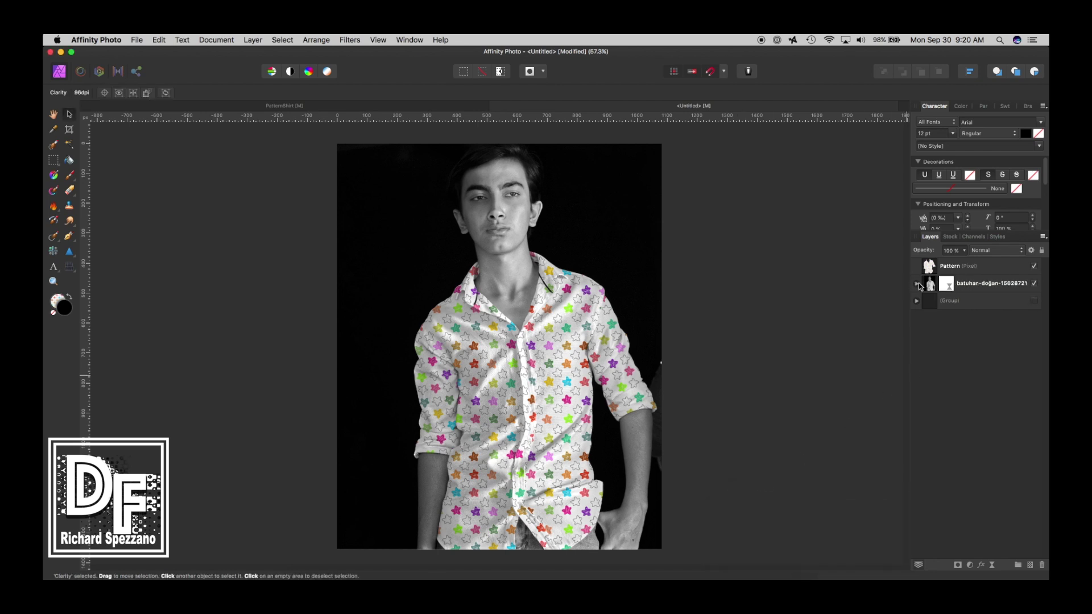
# Step: Open the Pattern layer in the Liquify Persona and enlarge the brush
pyautogui.click(946, 266)
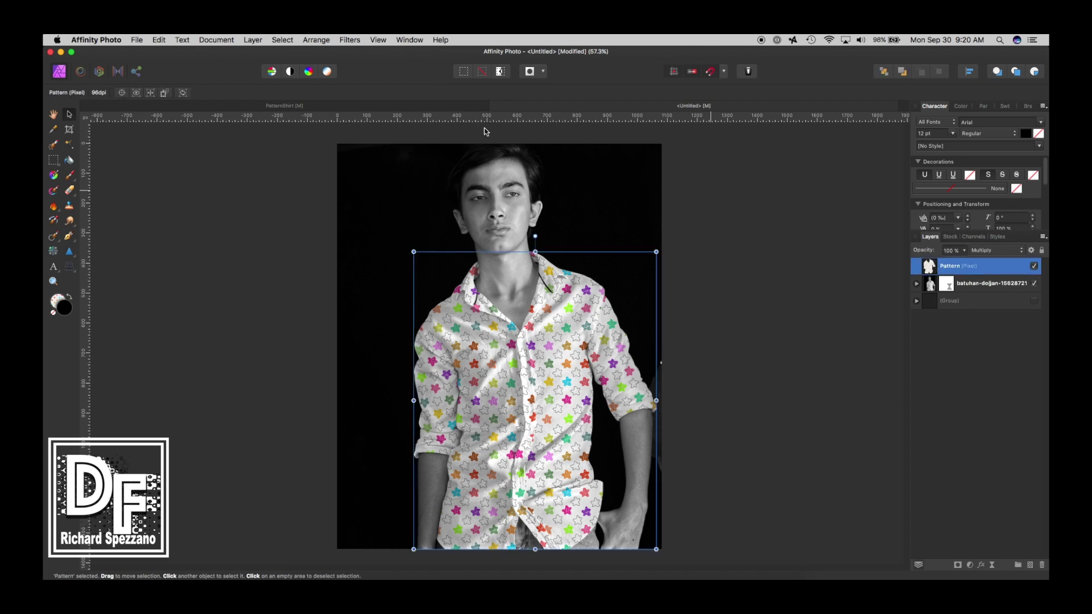
pyautogui.click(80, 72)
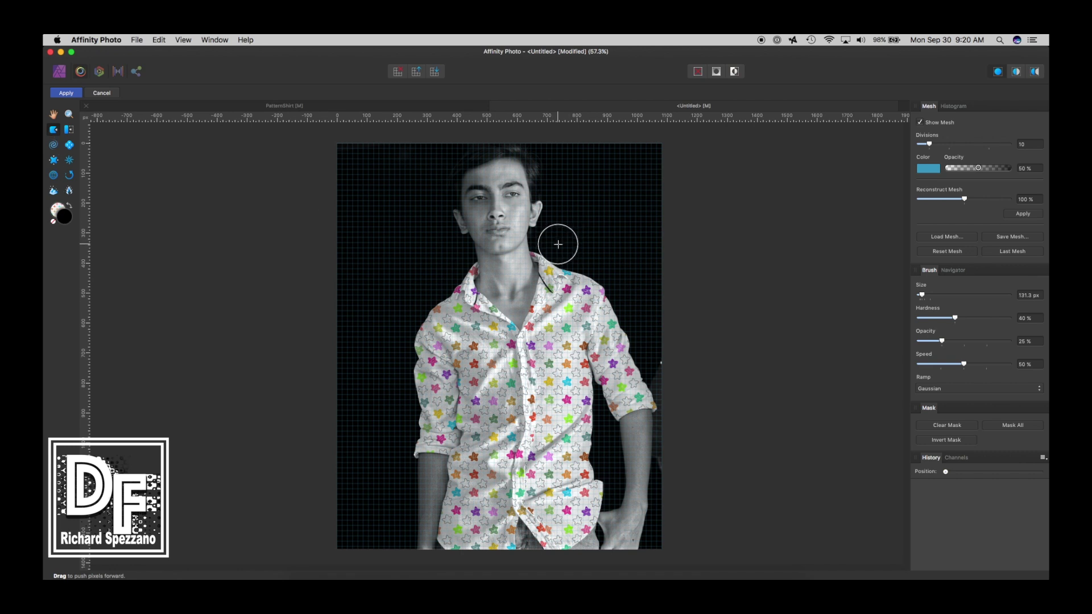
pyautogui.press('super+1')
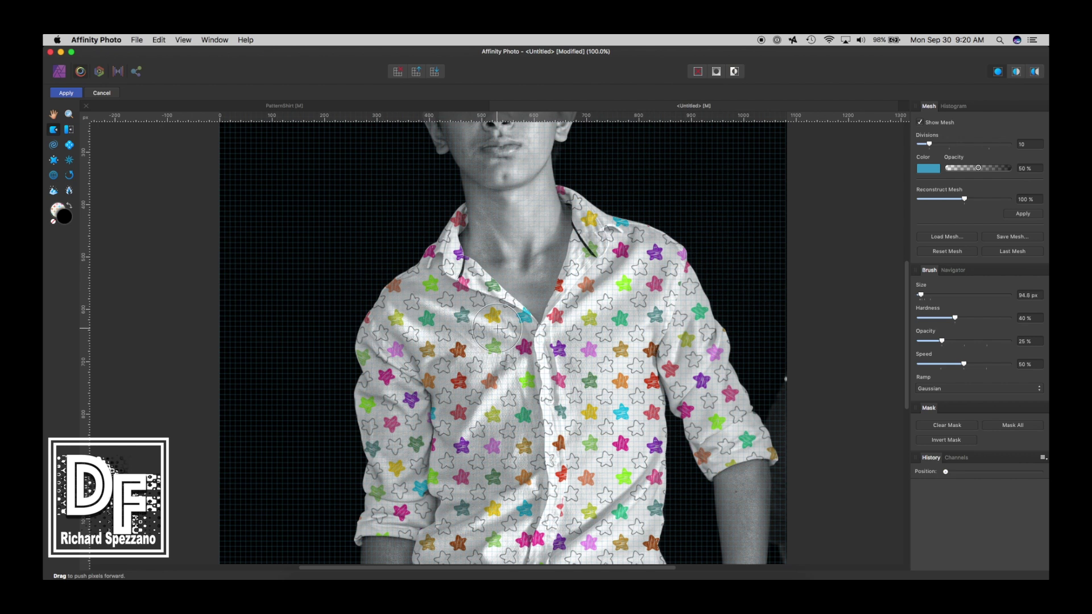
pyautogui.press(']')
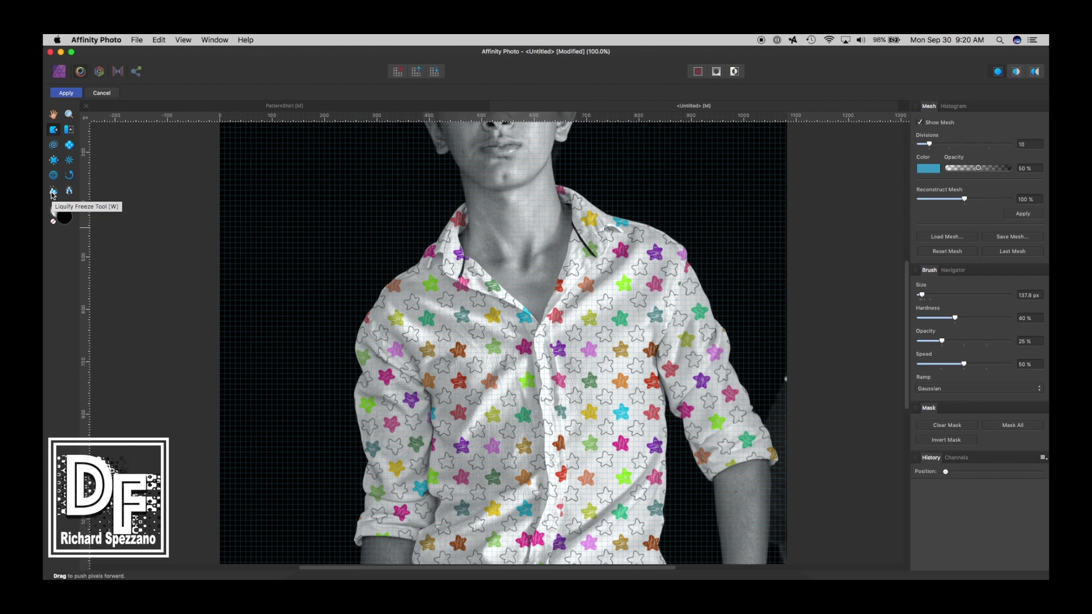
# Step: Freeze the body edge beside the sleeve with a 72 px brush, and that sleeve's folds and cuff edge with a 44.2 px brush
pyautogui.click(53, 192)
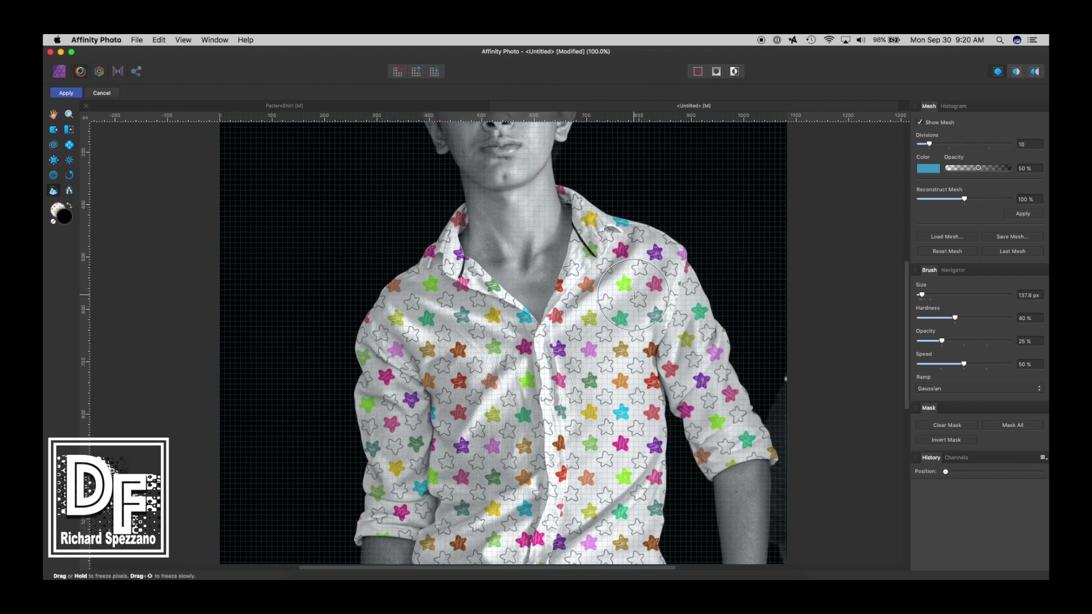
pyautogui.press('[')
pyautogui.moveTo(666, 257)
pyautogui.mouseDown()
pyautogui.moveTo(650, 333)
pyautogui.moveTo(670, 251)
pyautogui.moveTo(638, 292)
pyautogui.moveTo(634, 321)
pyautogui.moveTo(649, 452)
pyautogui.mouseUp()
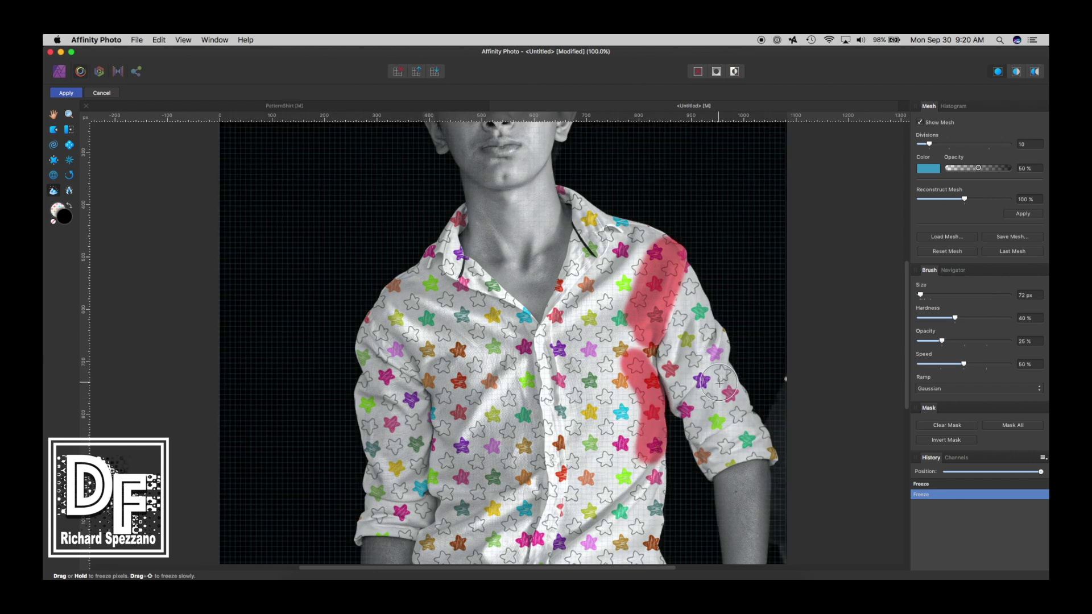
pyautogui.moveTo(719, 372)
pyautogui.mouseDown()
pyautogui.moveTo(686, 408)
pyautogui.moveTo(675, 374)
pyautogui.moveTo(688, 332)
pyautogui.mouseUp()
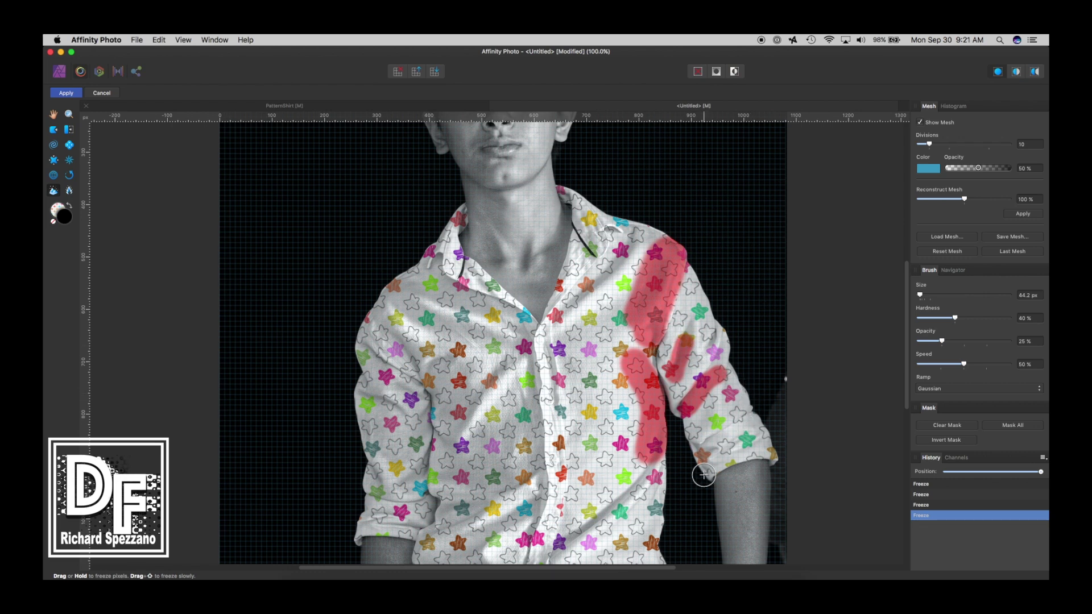
pyautogui.moveTo(710, 448)
pyautogui.mouseDown()
pyautogui.moveTo(721, 425)
pyautogui.moveTo(753, 424)
pyautogui.mouseUp()
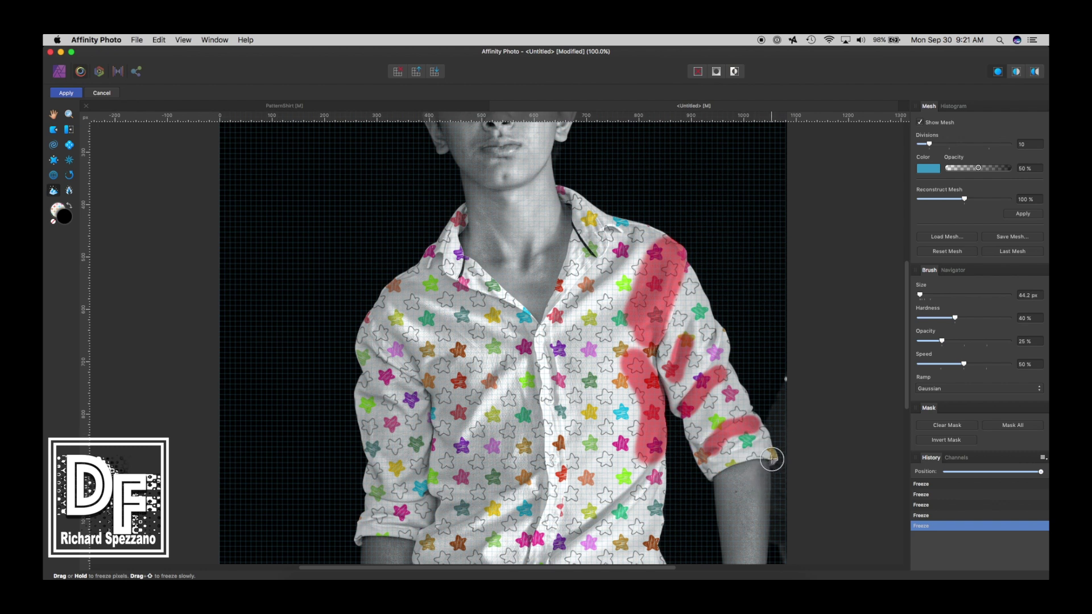
pyautogui.moveTo(768, 468); pyautogui.dragTo(718, 482)
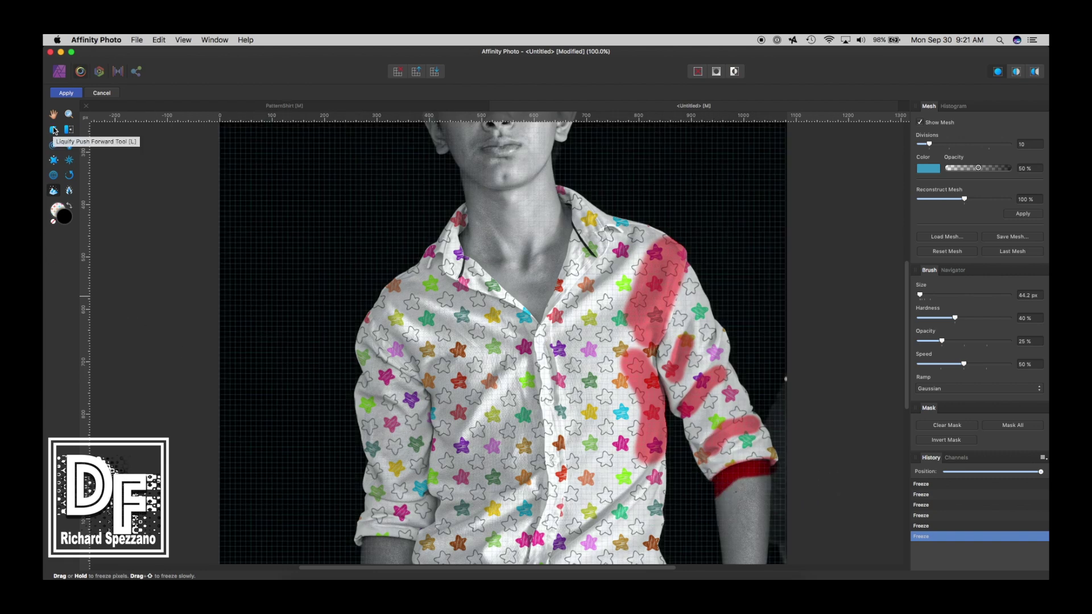
# Step: Push the pattern along the unfrozen sleeve folds with Push Forward, enlarging the brush to 102.2 px, and thaw all the frozen areas
pyautogui.click(54, 129)
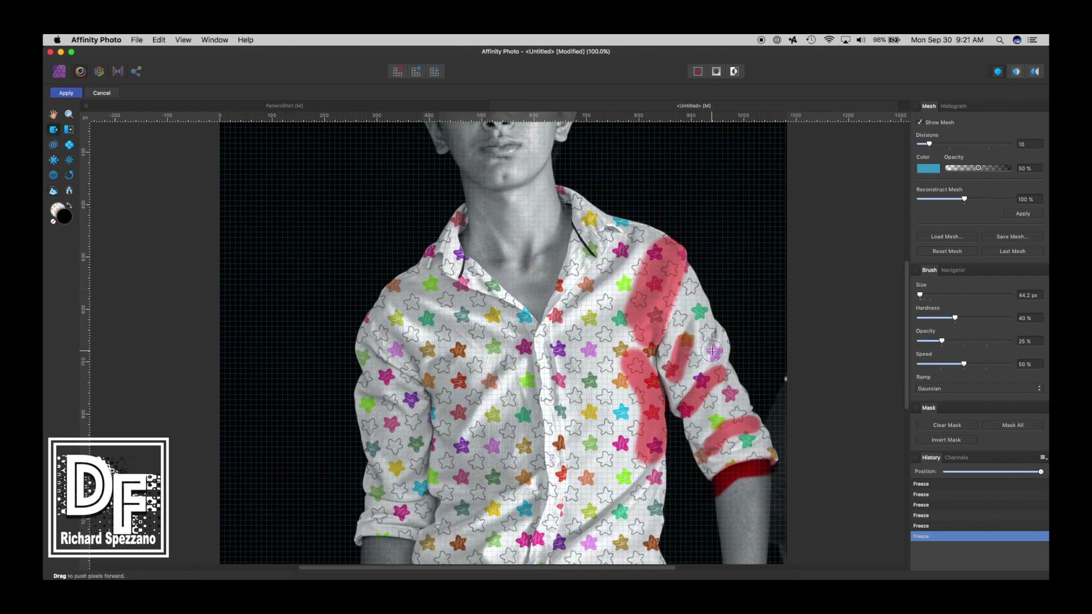
pyautogui.moveTo(709, 342)
pyautogui.mouseDown()
pyautogui.moveTo(702, 335)
pyautogui.moveTo(696, 361)
pyautogui.moveTo(680, 340)
pyautogui.moveTo(661, 374)
pyautogui.mouseUp()
pyautogui.press(']')
pyautogui.press(']')
pyautogui.press(']')
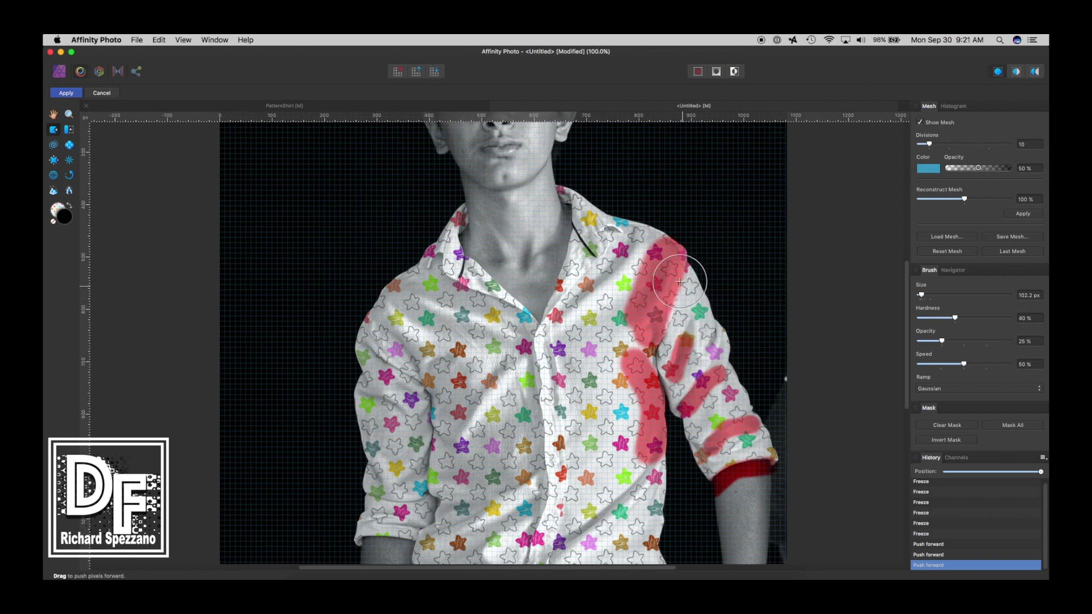
pyautogui.moveTo(711, 293)
pyautogui.mouseDown()
pyautogui.moveTo(699, 263)
pyautogui.moveTo(690, 269)
pyautogui.moveTo(690, 299)
pyautogui.moveTo(688, 290)
pyautogui.moveTo(659, 341)
pyautogui.moveTo(677, 375)
pyautogui.moveTo(762, 390)
pyautogui.mouseUp()
pyautogui.moveTo(705, 434)
pyautogui.mouseDown()
pyautogui.moveTo(721, 478)
pyautogui.moveTo(721, 457)
pyautogui.moveTo(743, 456)
pyautogui.moveTo(745, 435)
pyautogui.moveTo(771, 453)
pyautogui.moveTo(744, 436)
pyautogui.mouseUp()
pyautogui.moveTo(683, 351)
pyautogui.mouseDown()
pyautogui.moveTo(692, 307)
pyautogui.moveTo(684, 339)
pyautogui.moveTo(696, 317)
pyautogui.moveTo(671, 310)
pyautogui.mouseUp()
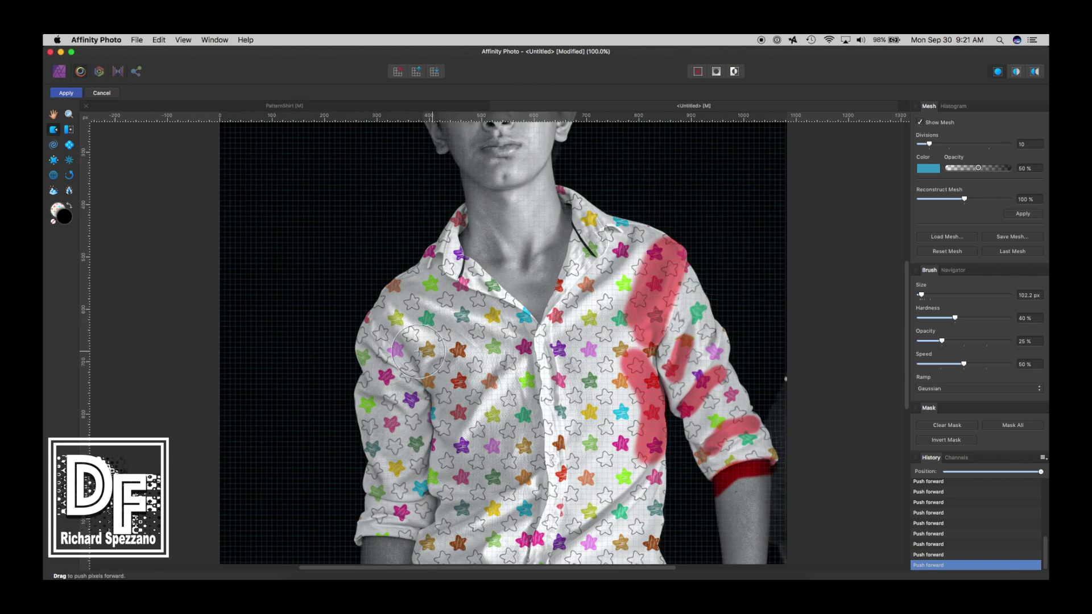
pyautogui.click(68, 190)
pyautogui.moveTo(656, 342)
pyautogui.mouseDown()
pyautogui.moveTo(638, 335)
pyautogui.moveTo(646, 410)
pyautogui.moveTo(694, 312)
pyautogui.moveTo(693, 391)
pyautogui.moveTo(646, 365)
pyautogui.moveTo(775, 383)
pyautogui.moveTo(763, 471)
pyautogui.moveTo(679, 494)
pyautogui.moveTo(699, 487)
pyautogui.moveTo(585, 361)
pyautogui.moveTo(594, 427)
pyautogui.moveTo(775, 414)
pyautogui.moveTo(735, 402)
pyautogui.moveTo(641, 402)
pyautogui.moveTo(682, 253)
pyautogui.moveTo(705, 238)
pyautogui.moveTo(531, 287)
pyautogui.moveTo(639, 448)
pyautogui.moveTo(612, 470)
pyautogui.moveTo(639, 398)
pyautogui.moveTo(633, 323)
pyautogui.mouseUp()
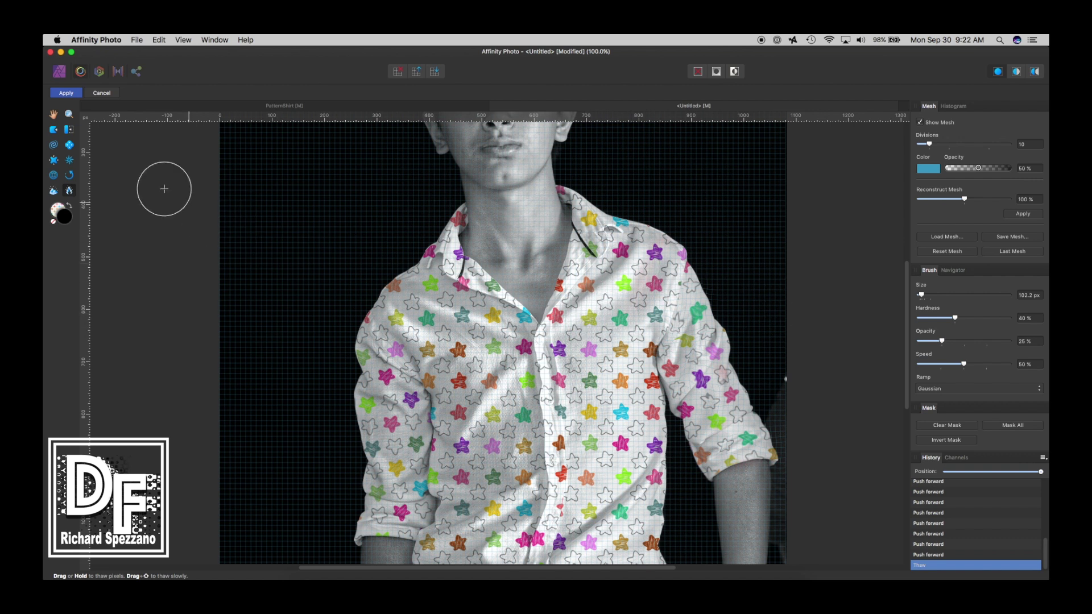
# Step: Freeze the diagonal fold from the shoulder to the top of the placket and the lower diagonal fold with a 45.3 px brush
pyautogui.click(52, 192)
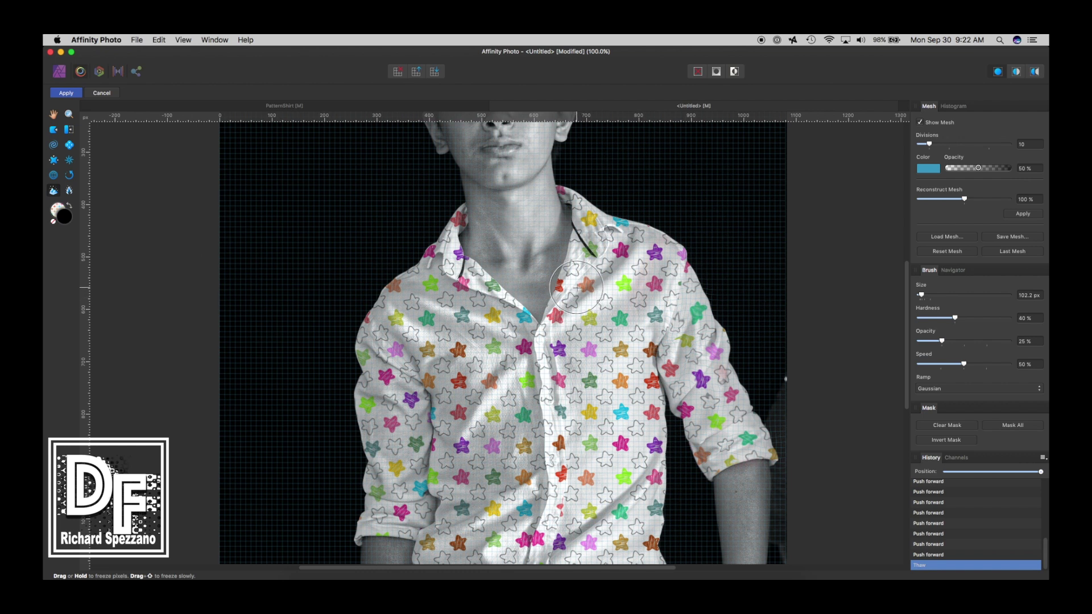
pyautogui.moveTo(616, 240)
pyautogui.mouseDown()
pyautogui.moveTo(553, 312)
pyautogui.moveTo(626, 228)
pyautogui.moveTo(607, 259)
pyautogui.mouseUp()
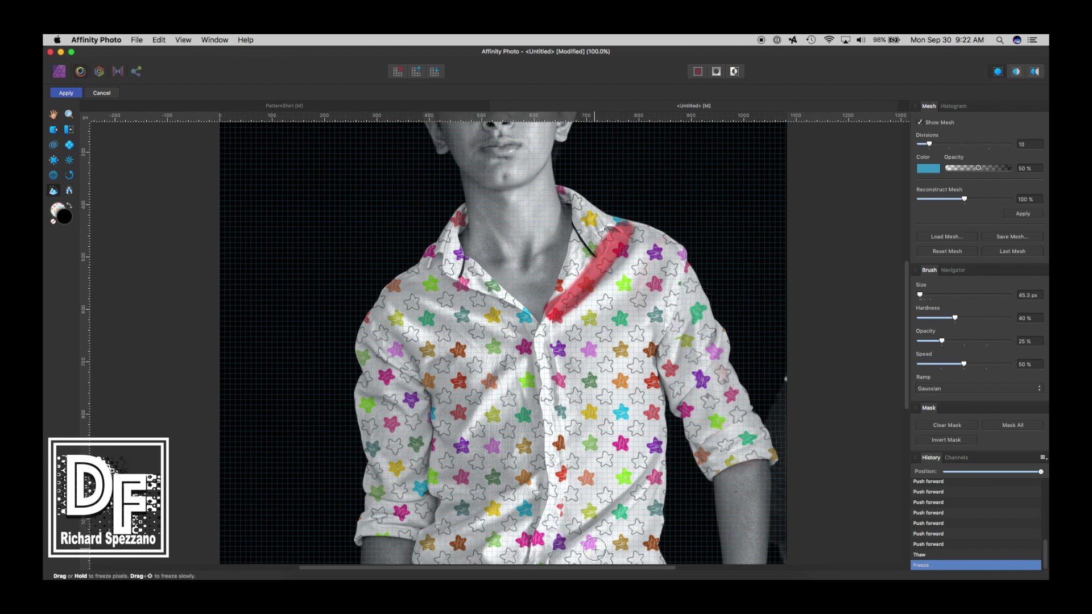
pyautogui.moveTo(567, 521)
pyautogui.mouseDown()
pyautogui.moveTo(632, 472)
pyautogui.moveTo(656, 423)
pyautogui.mouseUp()
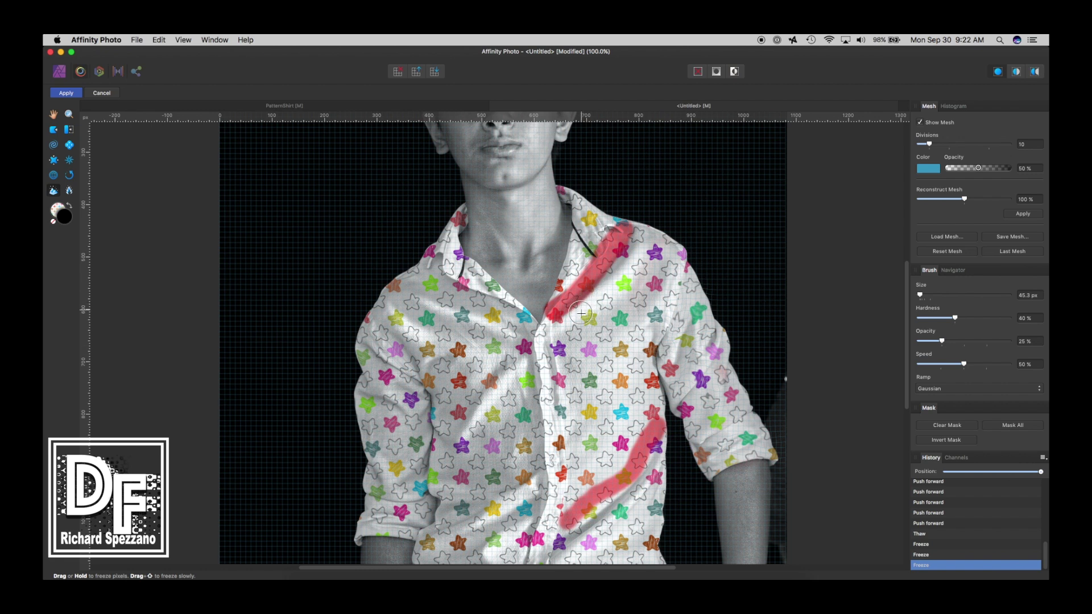
# Step: Push the pattern forward around the frozen chest fold and lower diagonal fold, enlarging the brush to 91.2 px
pyautogui.click(53, 132)
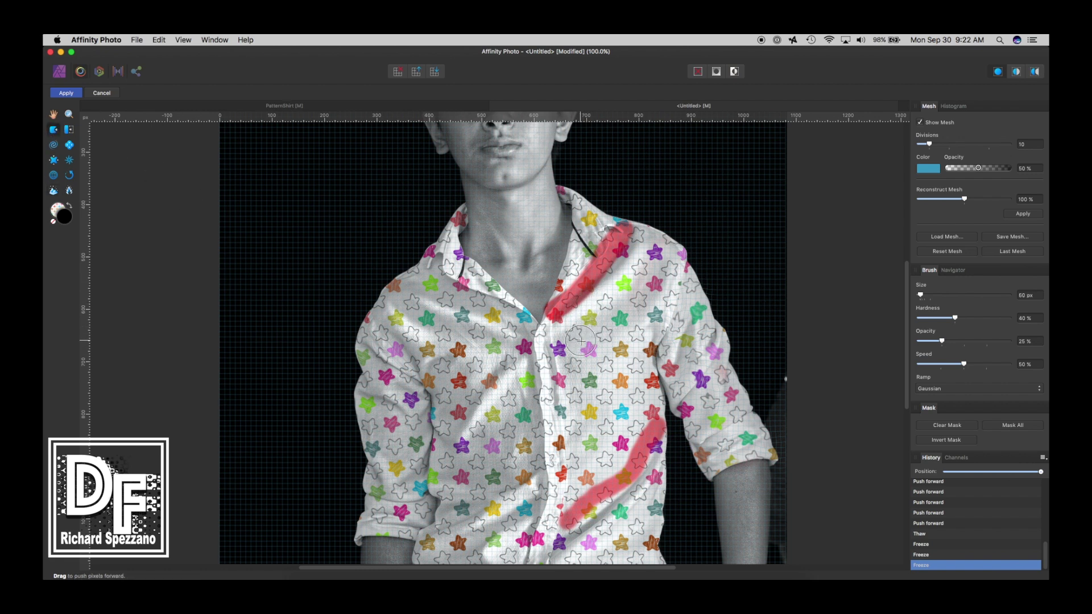
pyautogui.press(']')
pyautogui.moveTo(575, 348); pyautogui.dragTo(576, 332)
pyautogui.moveTo(580, 319)
pyautogui.mouseDown()
pyautogui.moveTo(621, 268)
pyautogui.moveTo(588, 266)
pyautogui.mouseUp()
pyautogui.moveTo(610, 488); pyautogui.dragTo(609, 439)
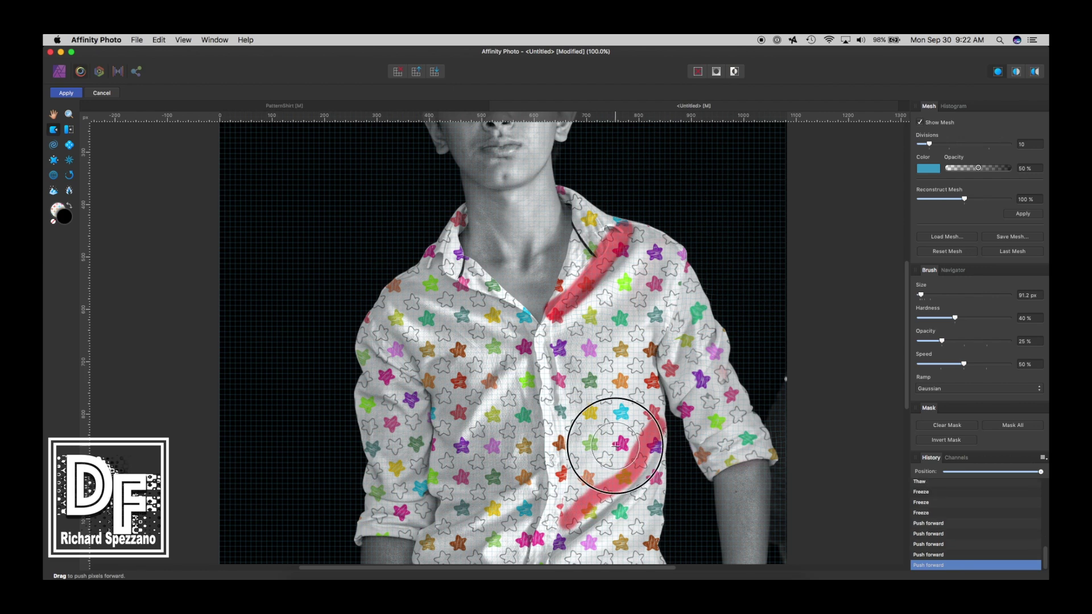
pyautogui.moveTo(631, 504)
pyautogui.mouseDown()
pyautogui.moveTo(622, 475)
pyautogui.moveTo(631, 484)
pyautogui.mouseUp()
pyautogui.moveTo(589, 515)
pyautogui.mouseDown()
pyautogui.moveTo(580, 533)
pyautogui.moveTo(569, 511)
pyautogui.moveTo(565, 519)
pyautogui.moveTo(591, 540)
pyautogui.moveTo(594, 503)
pyautogui.mouseUp()
pyautogui.moveTo(648, 526); pyautogui.dragTo(672, 527)
pyautogui.moveTo(631, 461); pyautogui.dragTo(646, 504)
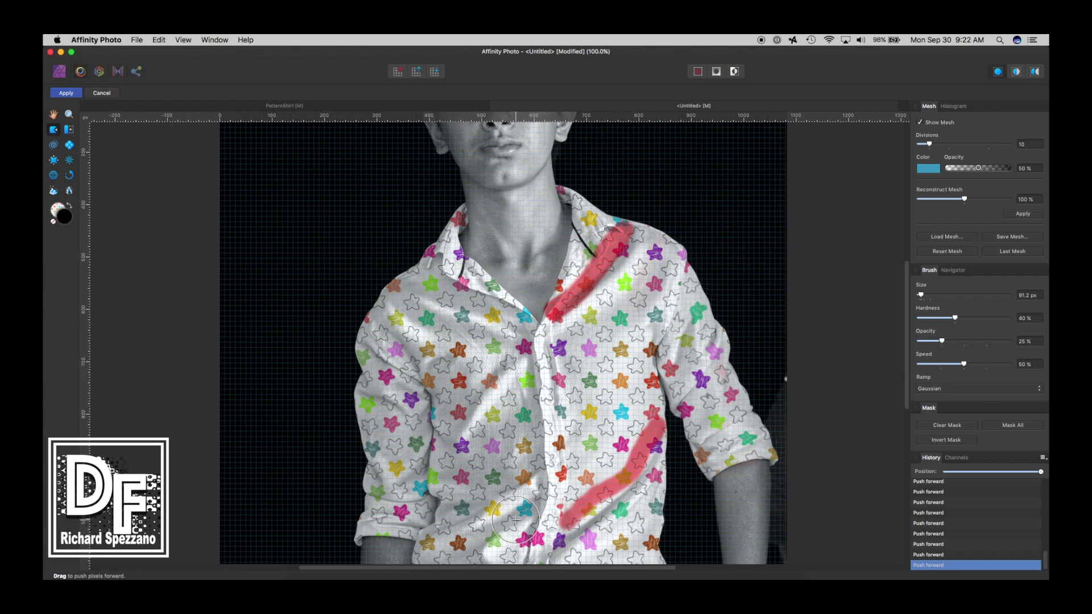
# Step: Thaw the frozen chest fold and lower diagonal fold with the 91.2 px brush
pyautogui.click(53, 191)
pyautogui.click(69, 192)
pyautogui.moveTo(628, 231)
pyautogui.mouseDown()
pyautogui.moveTo(626, 209)
pyautogui.moveTo(529, 292)
pyautogui.moveTo(639, 322)
pyautogui.moveTo(605, 415)
pyautogui.moveTo(608, 463)
pyautogui.moveTo(604, 406)
pyautogui.mouseUp()
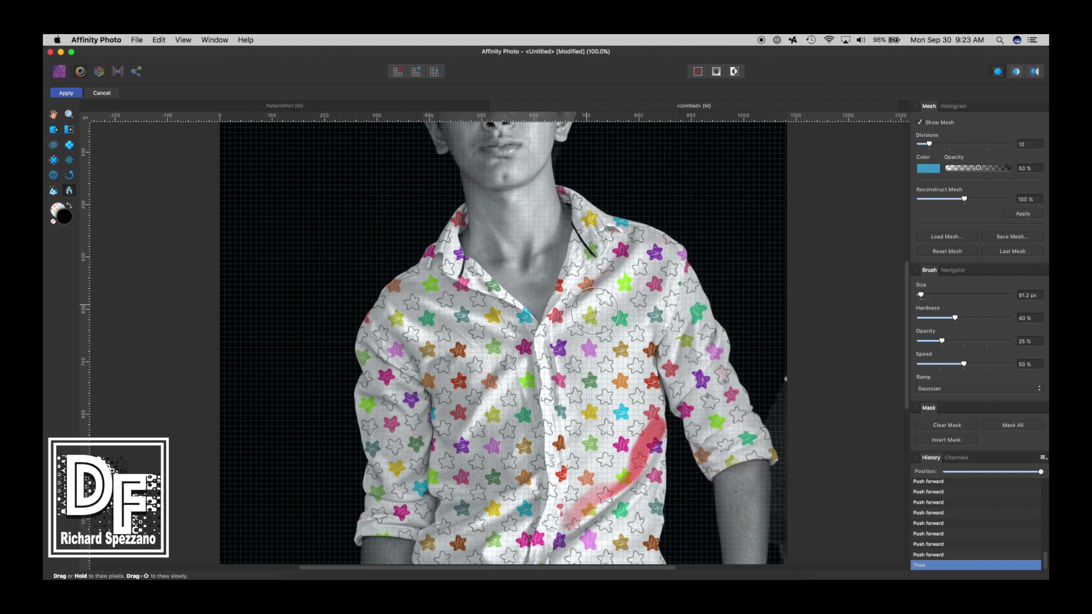
pyautogui.moveTo(656, 447)
pyautogui.mouseDown()
pyautogui.moveTo(555, 531)
pyautogui.moveTo(584, 563)
pyautogui.moveTo(611, 488)
pyautogui.mouseUp()
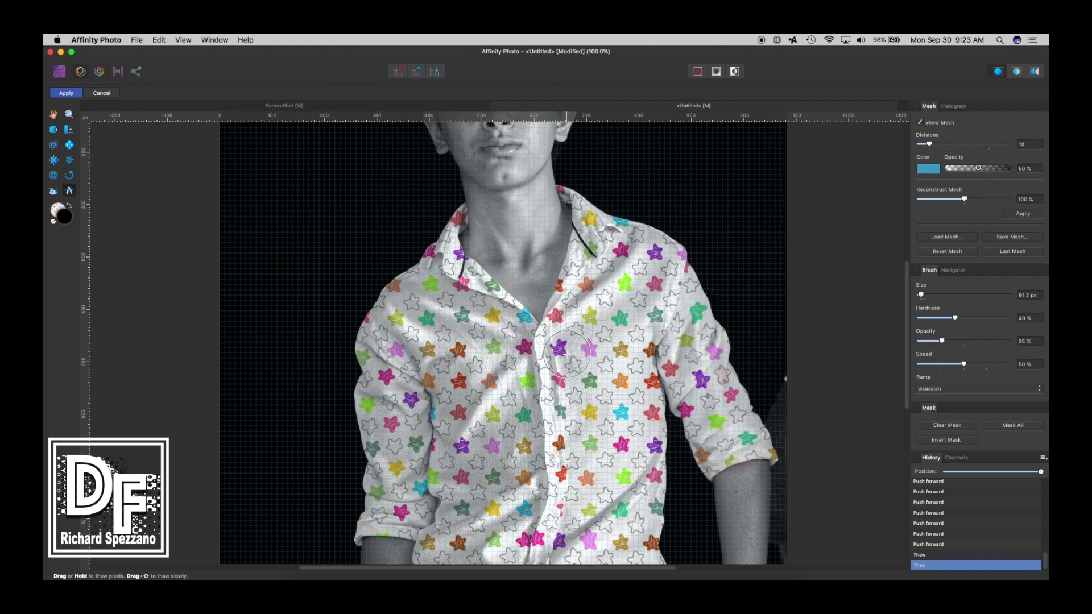
# Step: Freeze a strip along each side of the button placket down to the hem with a 40.6 px brush
pyautogui.click(53, 191)
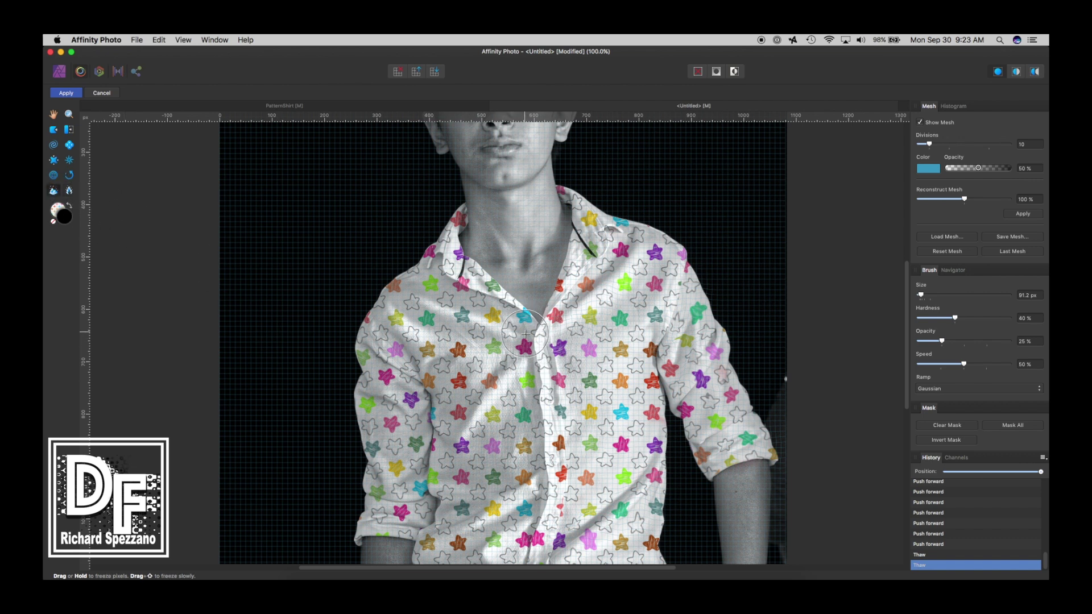
pyautogui.moveTo(526, 347); pyautogui.dragTo(537, 481)
pyautogui.moveTo(539, 493)
pyautogui.mouseDown()
pyautogui.moveTo(524, 537)
pyautogui.moveTo(533, 527)
pyautogui.mouseUp()
pyautogui.scroll(-8, 587, 437)
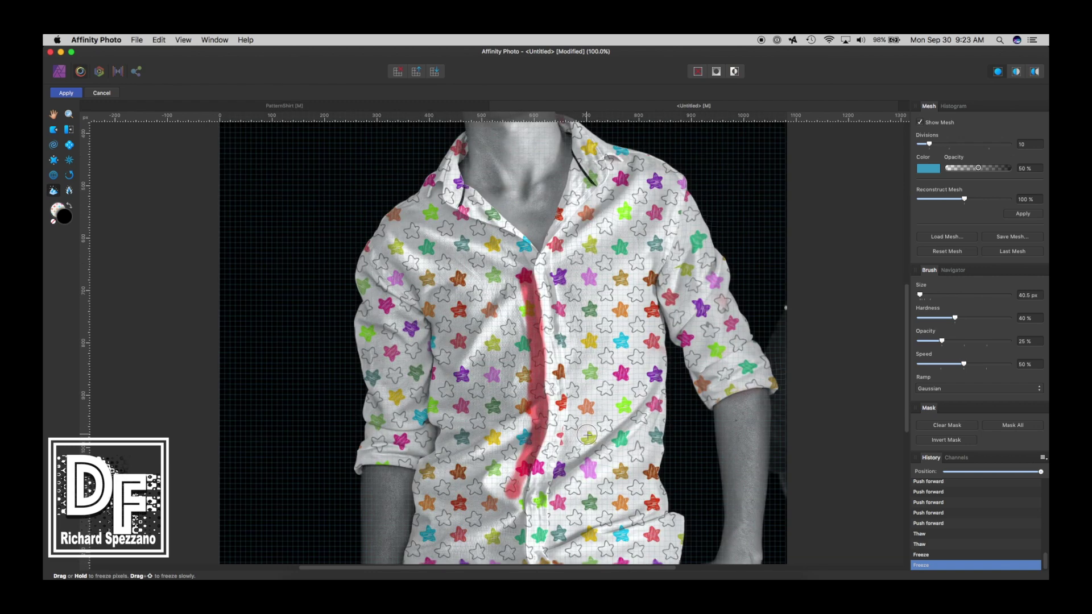
pyautogui.moveTo(523, 360); pyautogui.dragTo(512, 441)
pyautogui.moveTo(559, 154)
pyautogui.mouseDown()
pyautogui.moveTo(573, 309)
pyautogui.moveTo(553, 442)
pyautogui.moveTo(585, 463)
pyautogui.moveTo(609, 517)
pyautogui.mouseUp()
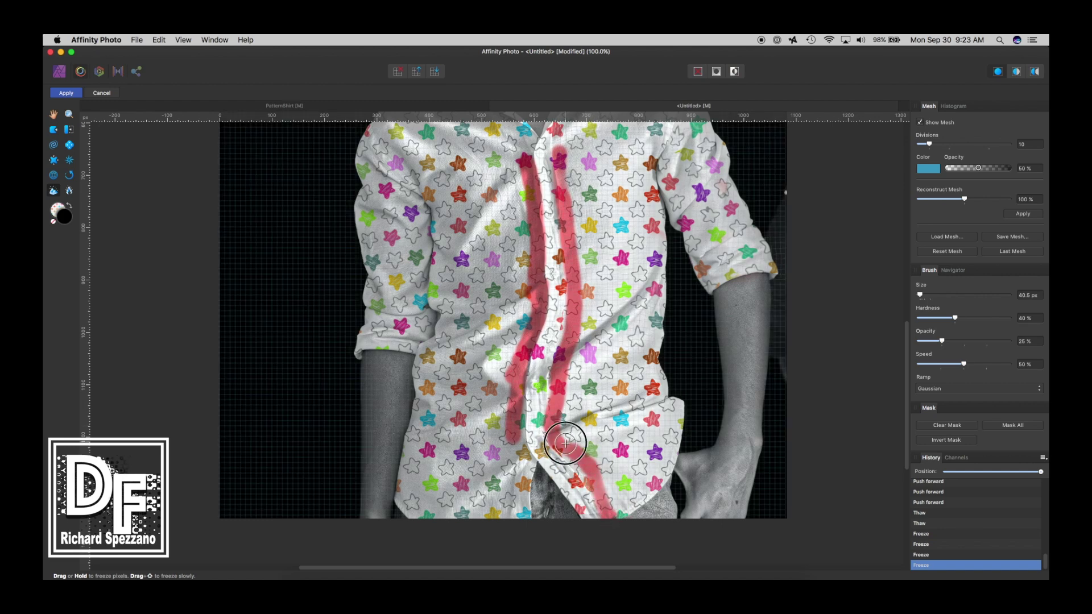
pyautogui.scroll(5, 504, 341)
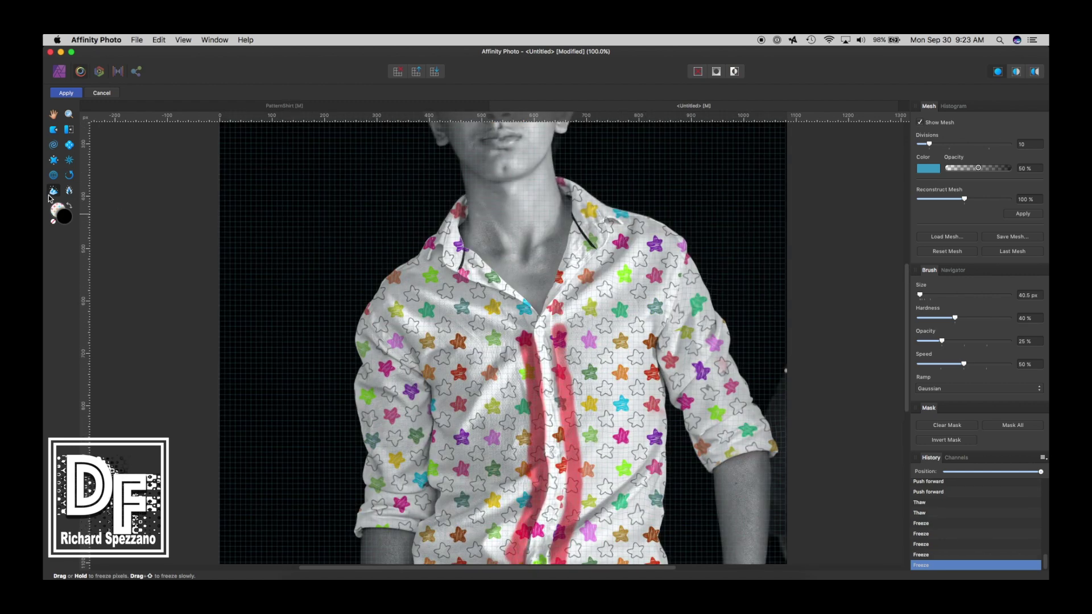
# Step: Push the pattern forward along the button placket between the frozen strips with the 40.6 px brush
pyautogui.click(53, 131)
pyautogui.moveTo(546, 359)
pyautogui.mouseDown()
pyautogui.moveTo(546, 348)
pyautogui.moveTo(559, 490)
pyautogui.mouseUp()
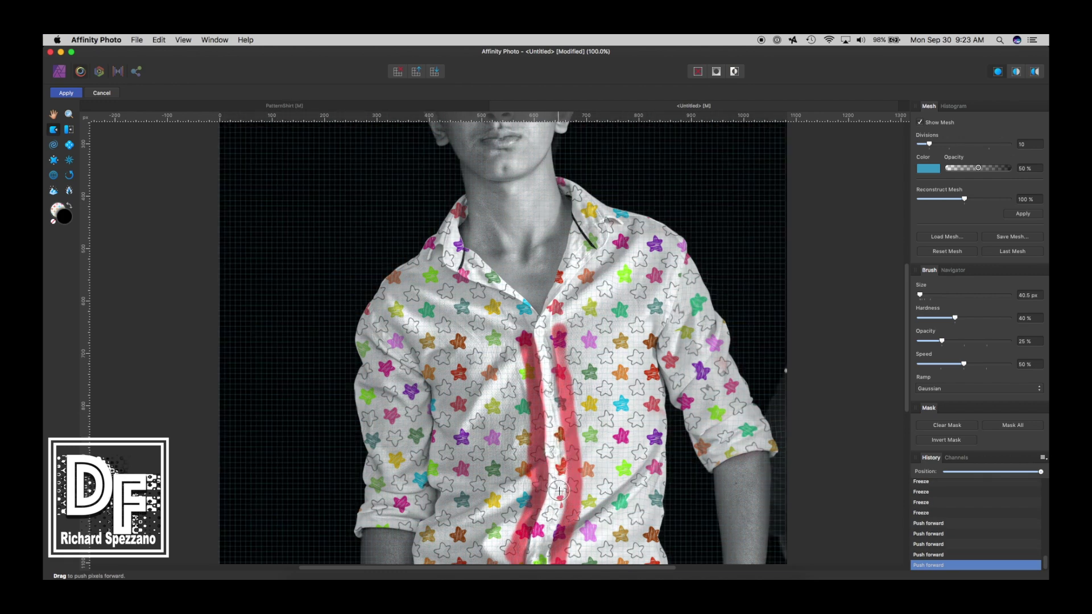
pyautogui.scroll(-5, 563, 491)
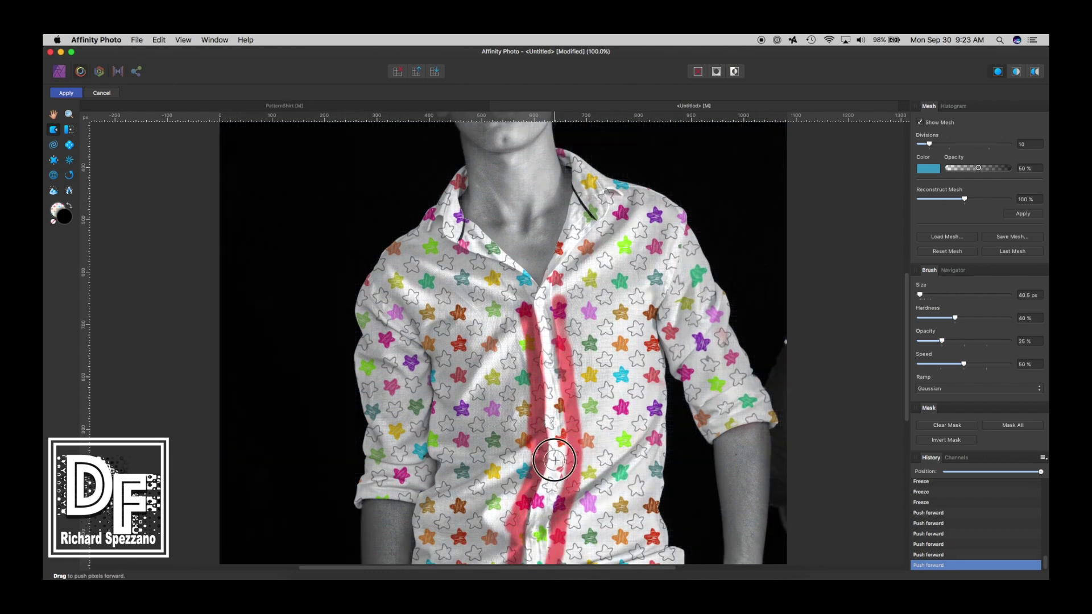
pyautogui.moveTo(547, 419); pyautogui.dragTo(551, 434)
pyautogui.moveTo(539, 475); pyautogui.dragTo(546, 486)
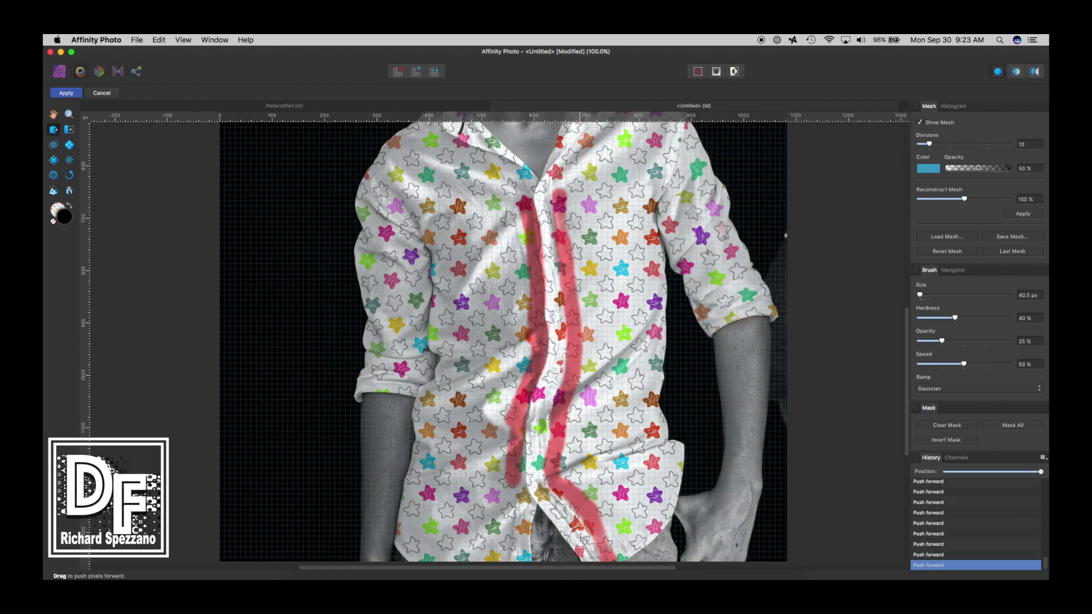
pyautogui.scroll(-5, 578, 504)
pyautogui.scroll(5, 178, 176)
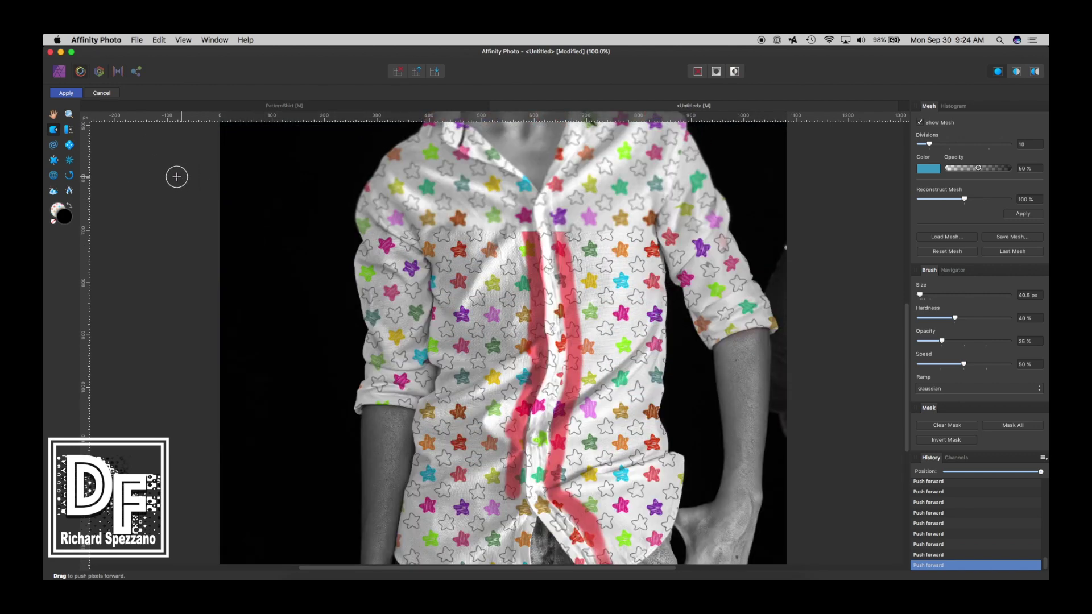
# Step: Thaw the frozen strips on both sides of the placket with a 69.2 px brush
pyautogui.press('f')
pyautogui.moveTo(559, 210); pyautogui.dragTo(567, 265)
pyautogui.click(68, 190)
pyautogui.press(']')
pyautogui.moveTo(567, 202)
pyautogui.mouseDown()
pyautogui.moveTo(585, 370)
pyautogui.moveTo(562, 225)
pyautogui.moveTo(555, 469)
pyautogui.moveTo(586, 569)
pyautogui.moveTo(635, 602)
pyautogui.mouseUp()
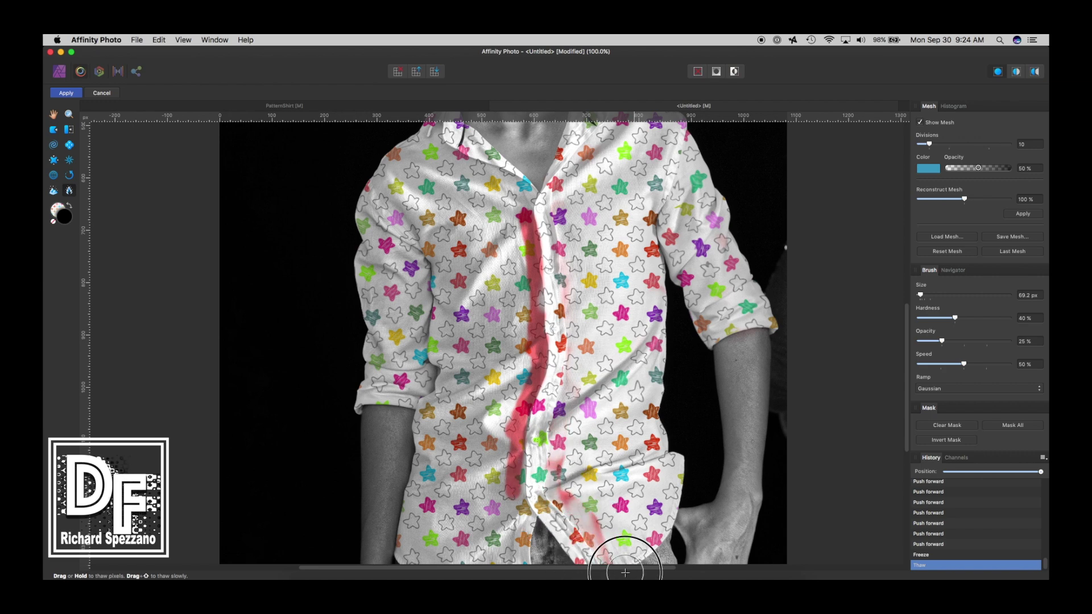
pyautogui.moveTo(476, 506)
pyautogui.mouseDown()
pyautogui.moveTo(538, 393)
pyautogui.moveTo(516, 464)
pyautogui.moveTo(531, 359)
pyautogui.moveTo(510, 476)
pyautogui.moveTo(522, 513)
pyautogui.moveTo(597, 449)
pyautogui.moveTo(602, 558)
pyautogui.moveTo(522, 556)
pyautogui.moveTo(585, 491)
pyautogui.mouseUp()
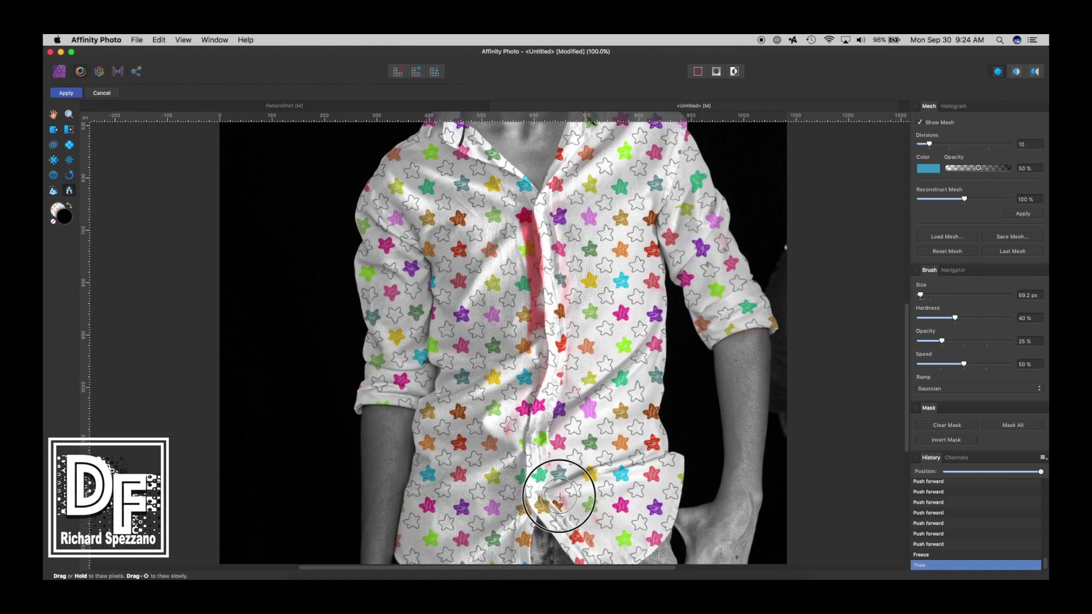
pyautogui.moveTo(557, 296)
pyautogui.mouseDown()
pyautogui.moveTo(523, 209)
pyautogui.moveTo(528, 342)
pyautogui.moveTo(539, 326)
pyautogui.moveTo(531, 364)
pyautogui.moveTo(545, 300)
pyautogui.moveTo(536, 175)
pyautogui.moveTo(513, 325)
pyautogui.moveTo(539, 315)
pyautogui.mouseUp()
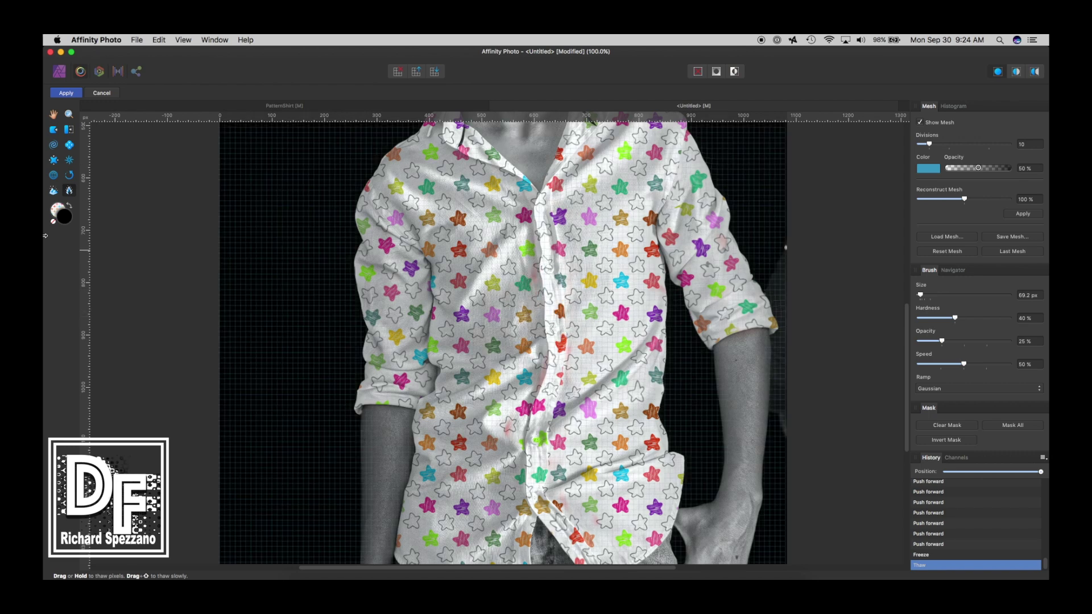
# Step: Push the pattern forward along the fold and edge of the shirt's lower flap with a 36.1 px brush
pyautogui.click(54, 131)
pyautogui.scroll(-2, 639, 483)
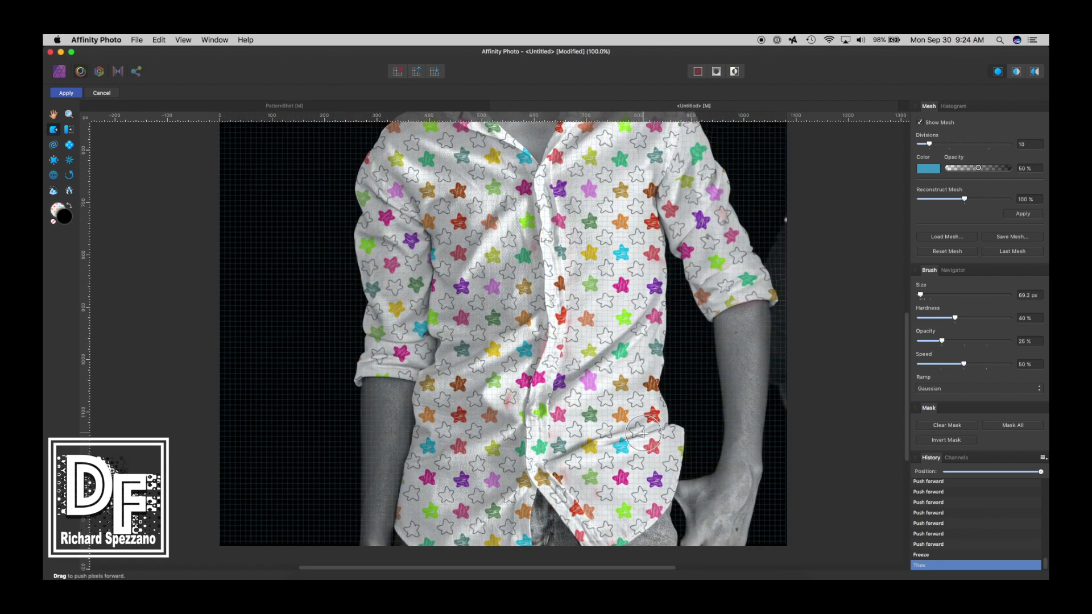
pyautogui.press('[')
pyautogui.press('[')
pyautogui.press('[')
pyautogui.moveTo(639, 429); pyautogui.dragTo(588, 442)
pyautogui.moveTo(568, 478)
pyautogui.mouseDown()
pyautogui.moveTo(649, 479)
pyautogui.moveTo(607, 466)
pyautogui.moveTo(670, 457)
pyautogui.moveTo(665, 440)
pyautogui.moveTo(642, 441)
pyautogui.moveTo(672, 440)
pyautogui.mouseUp()
pyautogui.moveTo(563, 446); pyautogui.dragTo(569, 451)
pyautogui.scroll(-3, 611, 509)
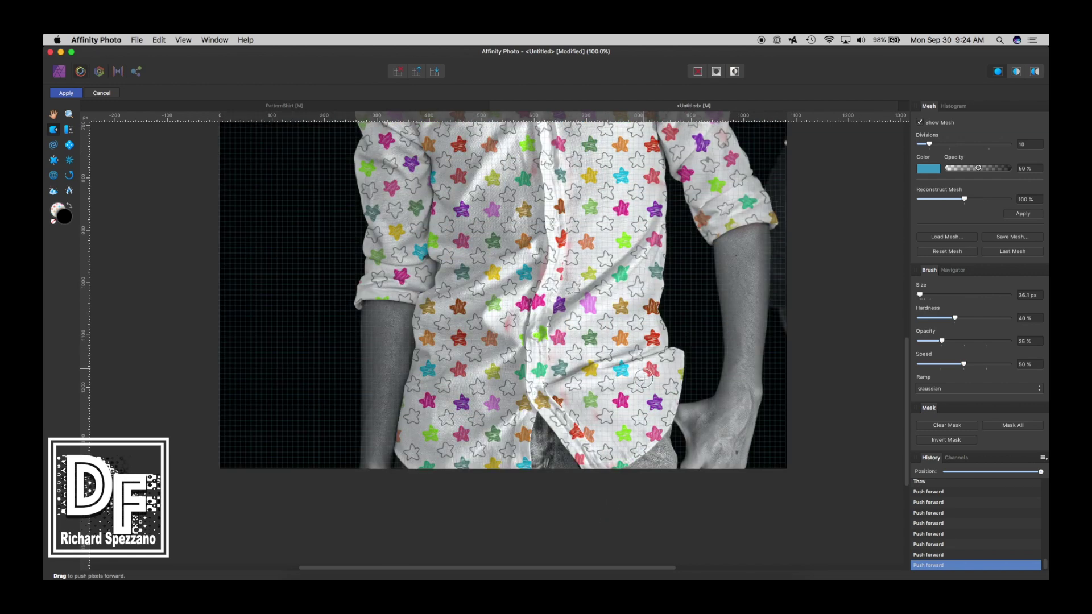
pyautogui.moveTo(589, 441); pyautogui.dragTo(580, 426)
pyautogui.scroll(1, 570, 171)
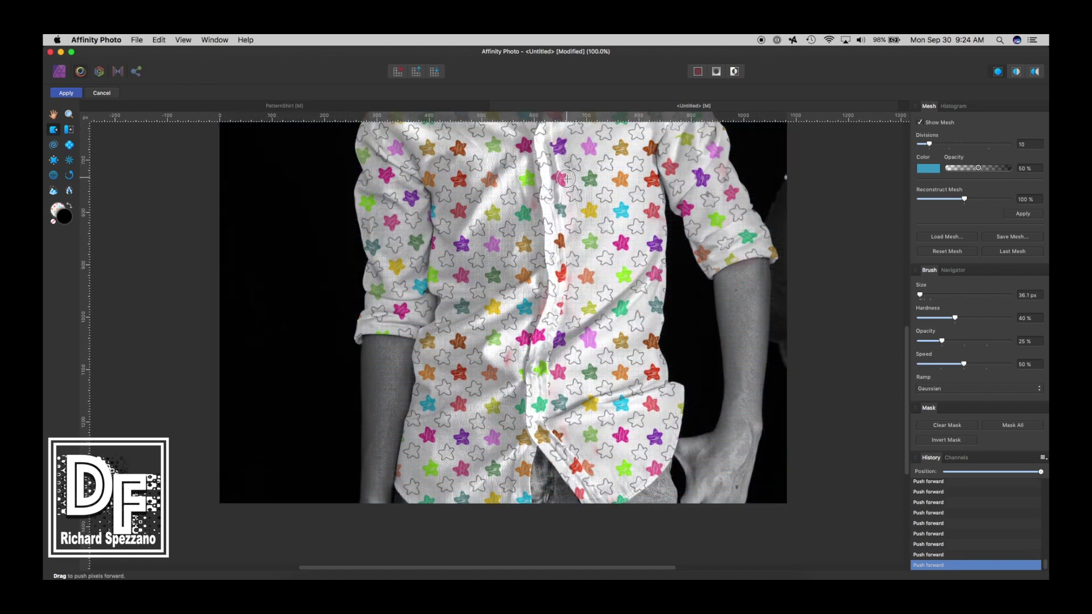
# Step: Push the pattern forward on the opposite sleeve and cuff, the hem and both collar flaps with the 36.1 px brush
pyautogui.scroll(4, 498, 152)
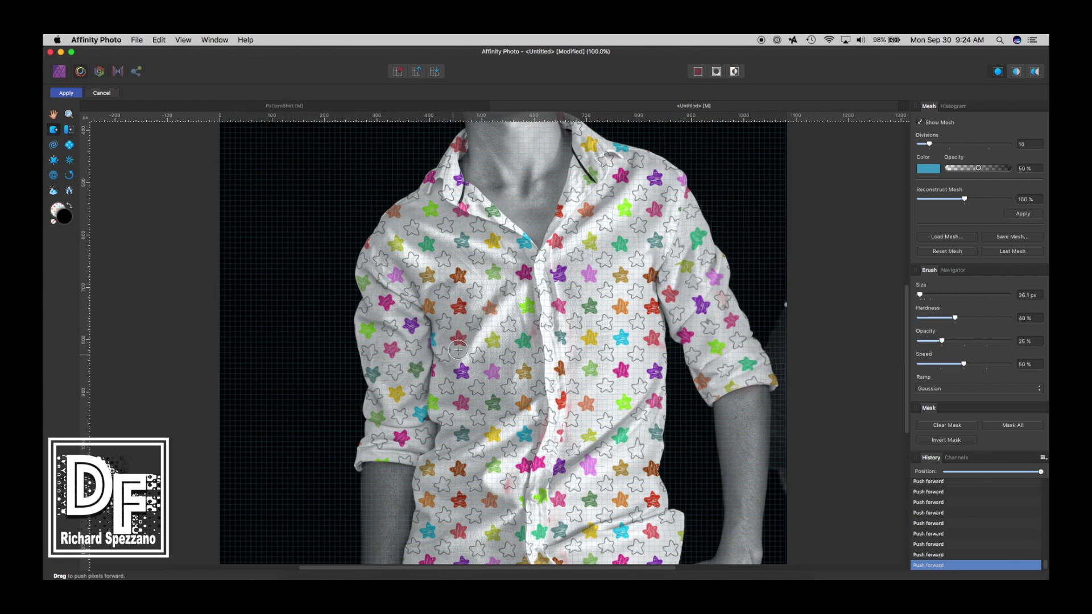
pyautogui.scroll(-2, 444, 319)
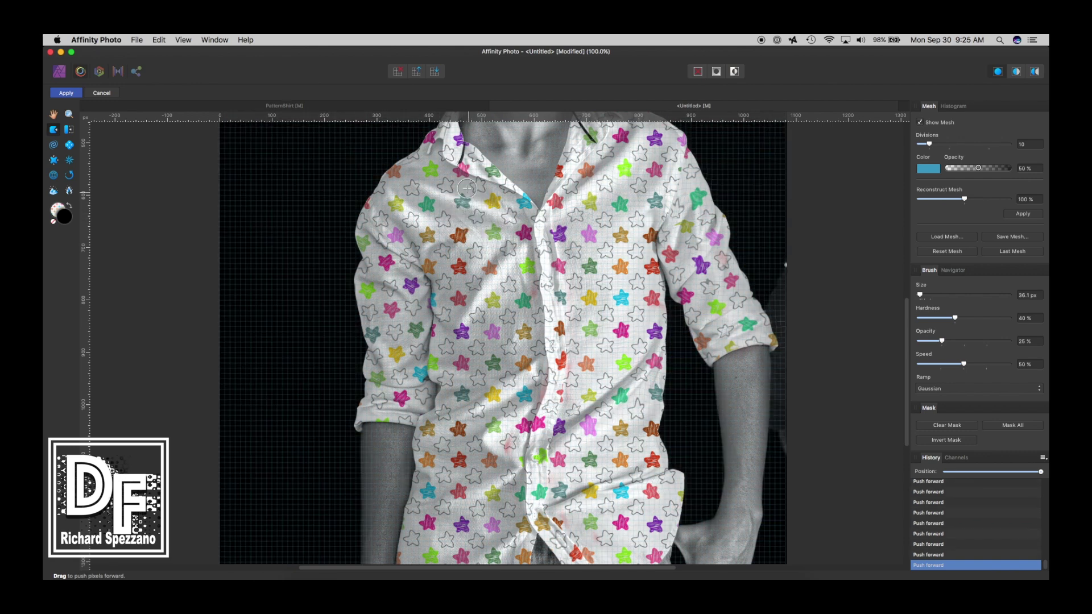
pyautogui.scroll(-3, 481, 212)
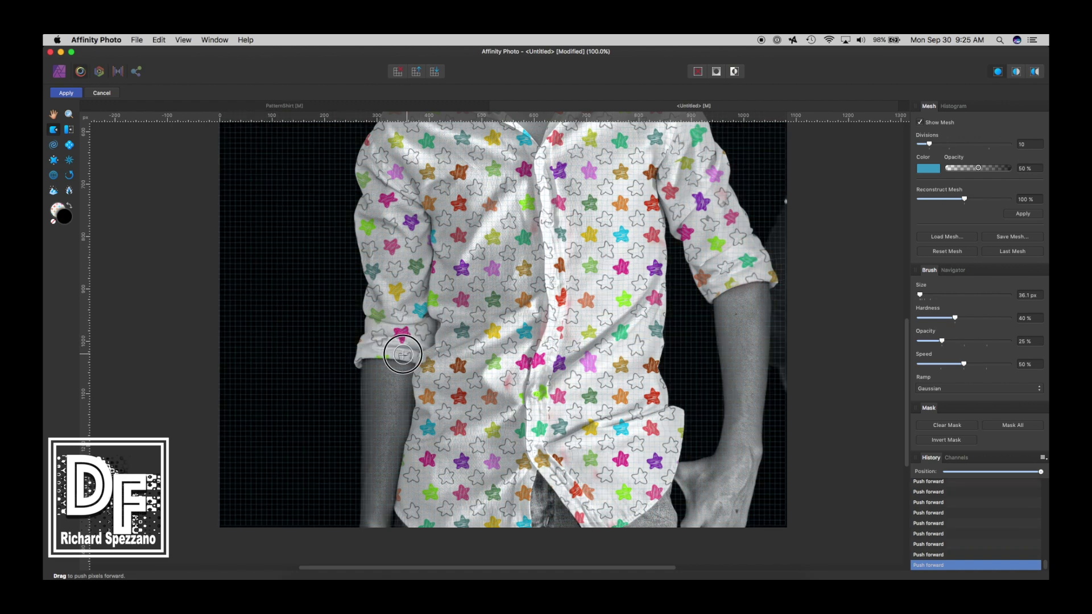
pyautogui.scroll(-5, 599, 410)
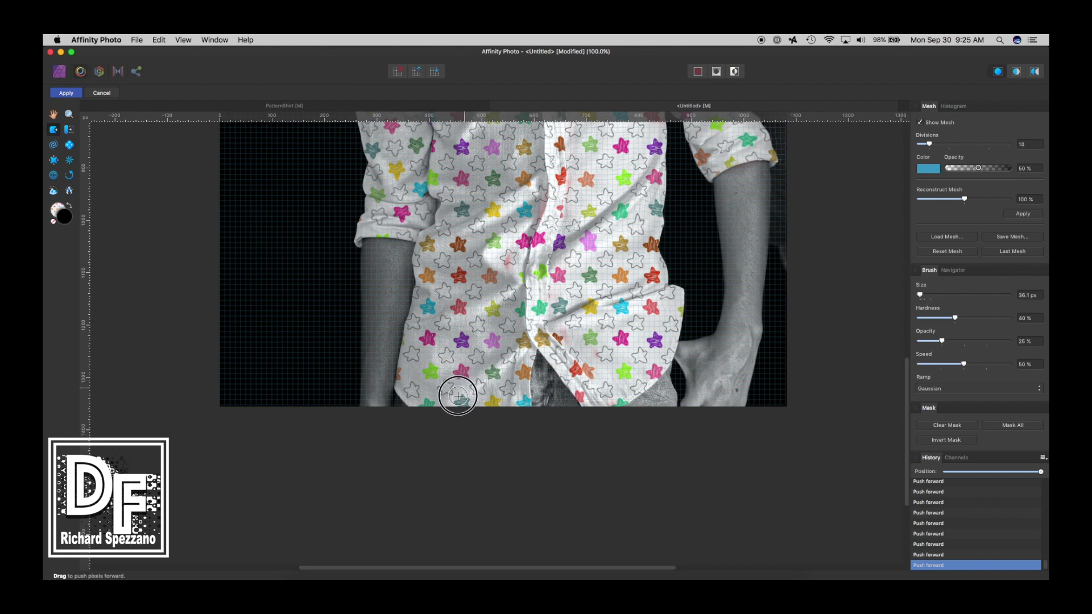
pyautogui.scroll(10, 460, 394)
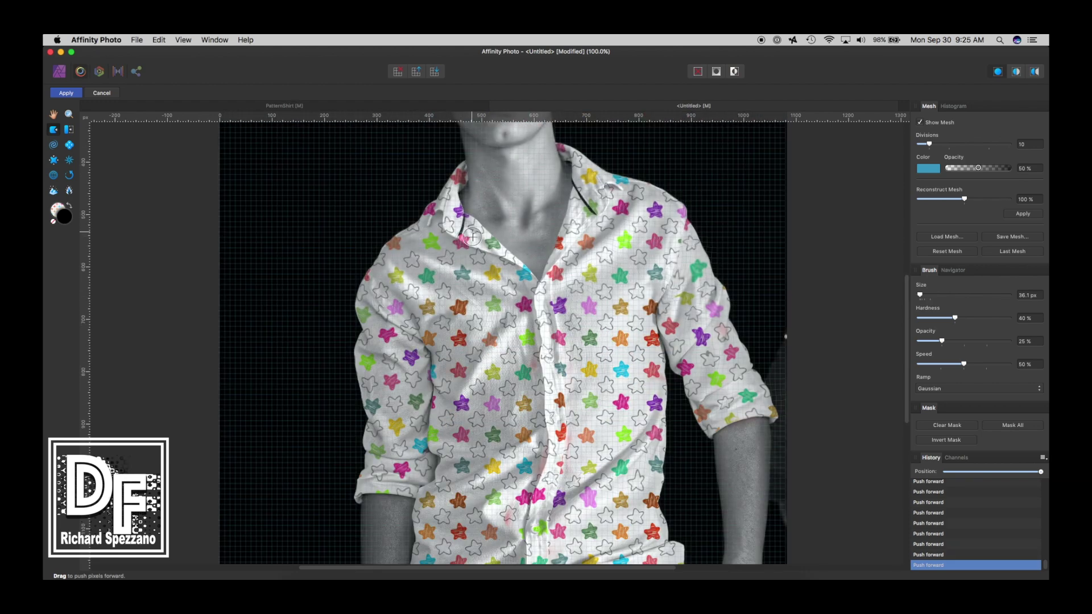
pyautogui.moveTo(485, 250)
pyautogui.mouseDown()
pyautogui.moveTo(474, 227)
pyautogui.moveTo(443, 211)
pyautogui.moveTo(458, 216)
pyautogui.moveTo(442, 189)
pyautogui.moveTo(466, 174)
pyautogui.moveTo(456, 172)
pyautogui.moveTo(488, 177)
pyautogui.moveTo(458, 165)
pyautogui.mouseUp()
pyautogui.moveTo(585, 165); pyautogui.dragTo(591, 180)
# Step: Apply the Liquify changes, fit the whole image in view and select the Pattern layer with the Move tool
pyautogui.scroll(-2, 560, 316)
pyautogui.scroll(-5, 560, 316)
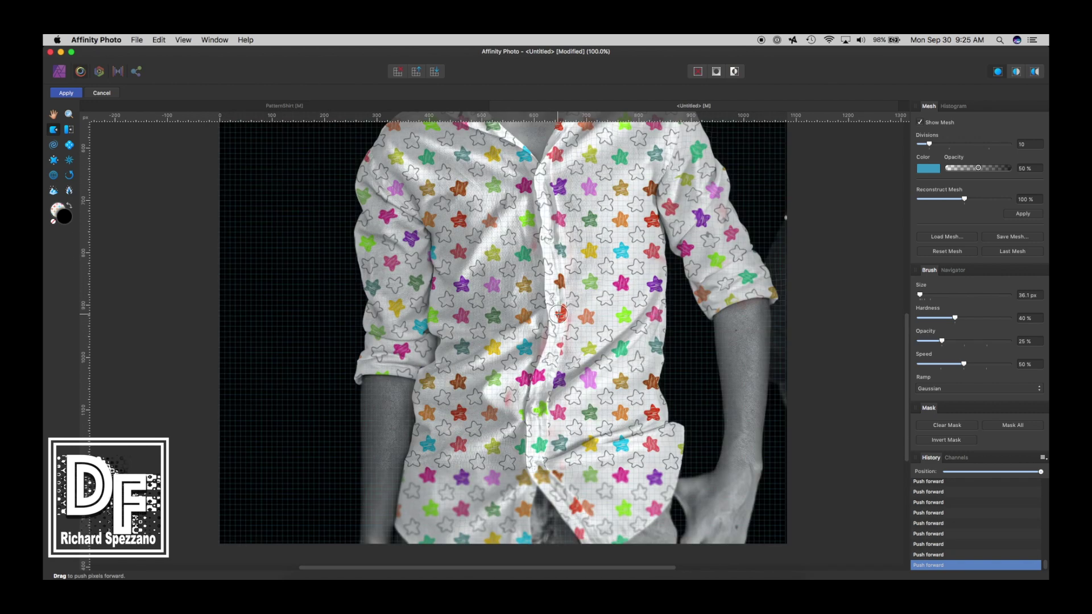
pyautogui.click(67, 93)
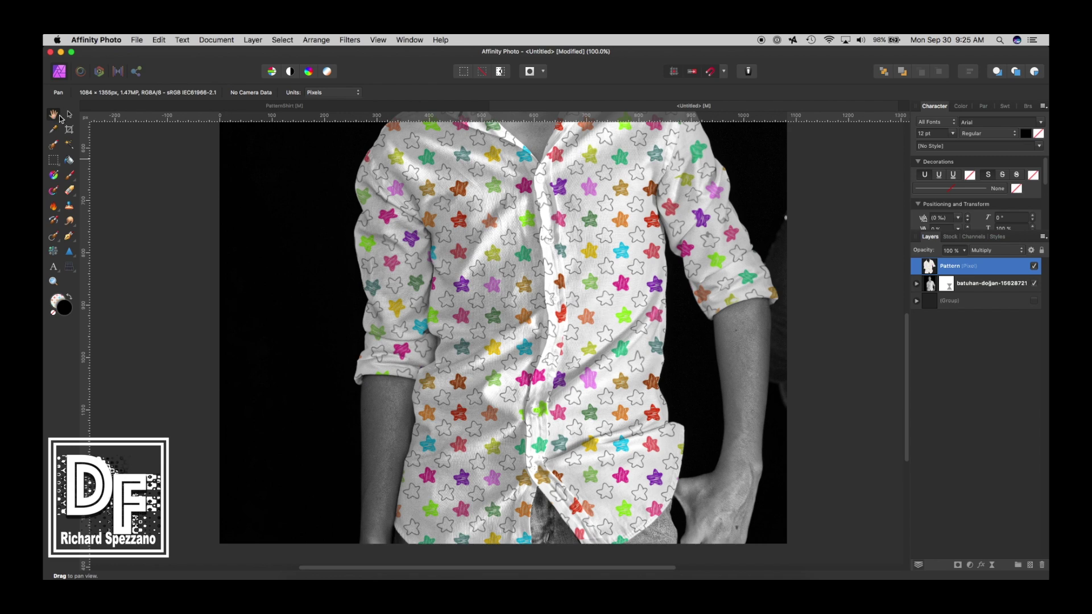
pyautogui.doubleClick(55, 115)
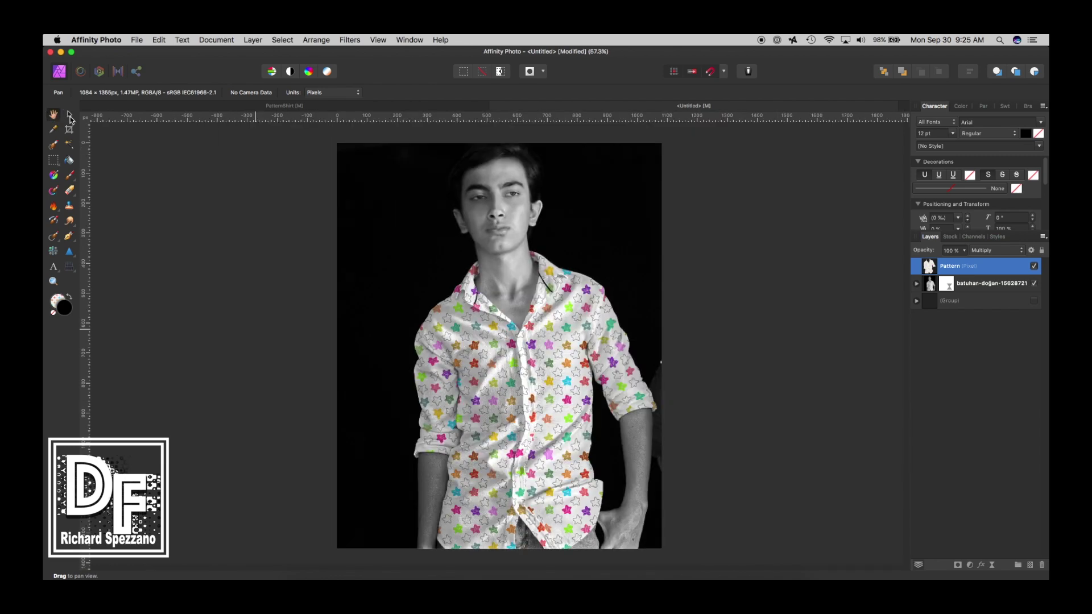
pyautogui.click(69, 114)
pyautogui.scroll(-5, 784, 293)
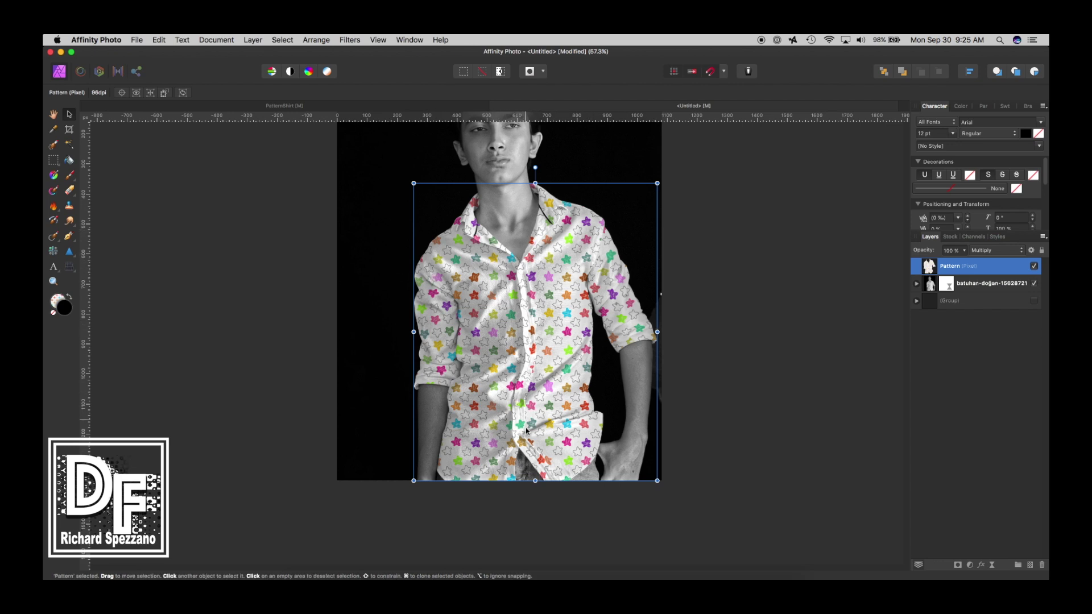
# Step: Expand the group of separate shirt-part layers and toggle the Pattern layer off to compare with the plain shirt
pyautogui.scroll(-5, 537, 435)
pyautogui.scroll(7, 535, 432)
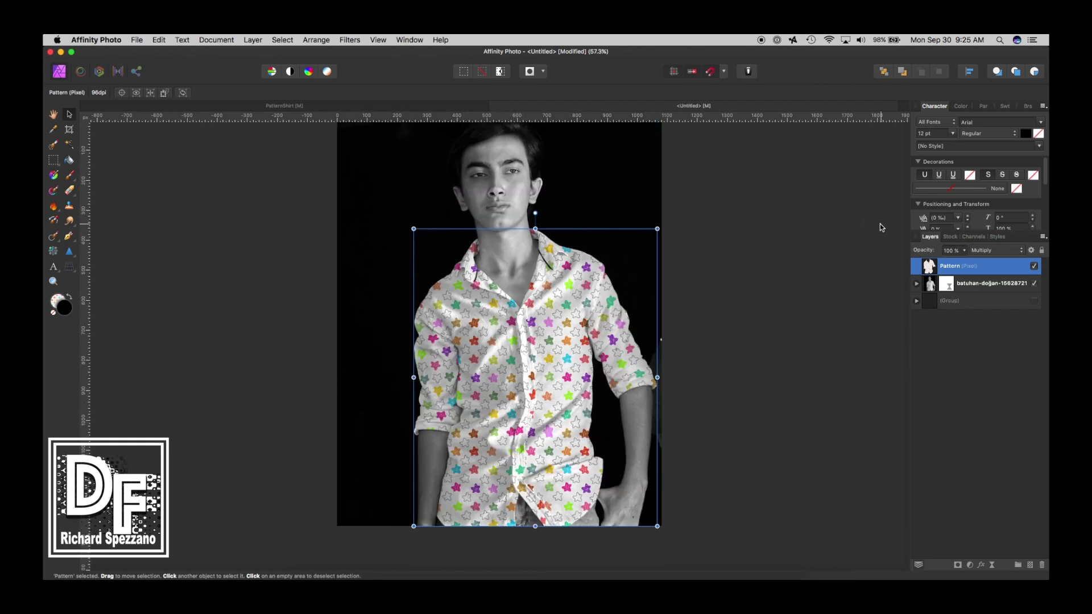
pyautogui.click(916, 300)
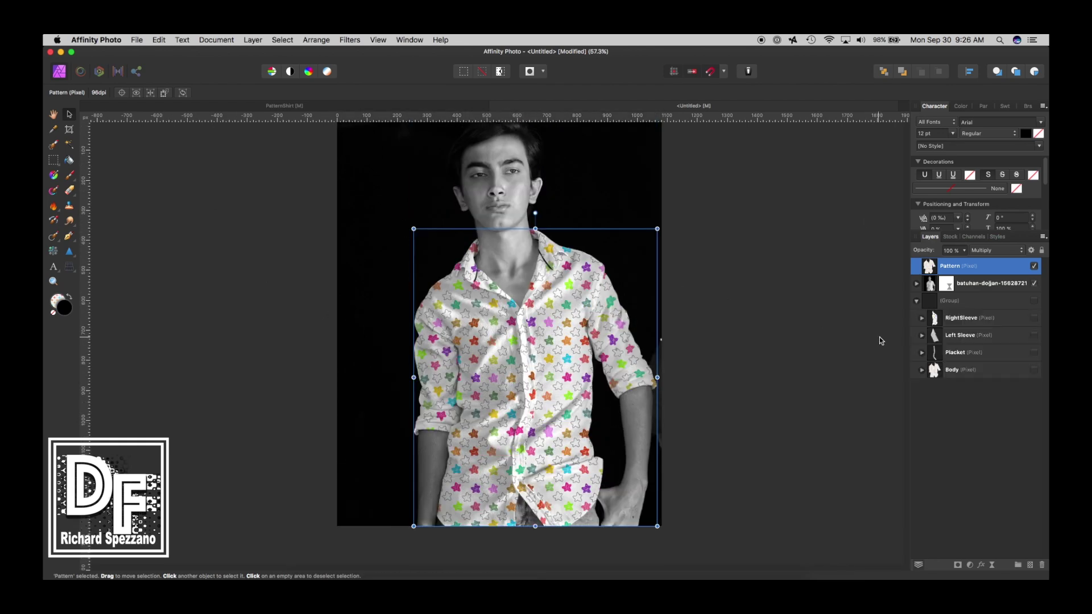
pyautogui.click(1034, 266)
pyautogui.click(1034, 266)
pyautogui.click(1034, 266)
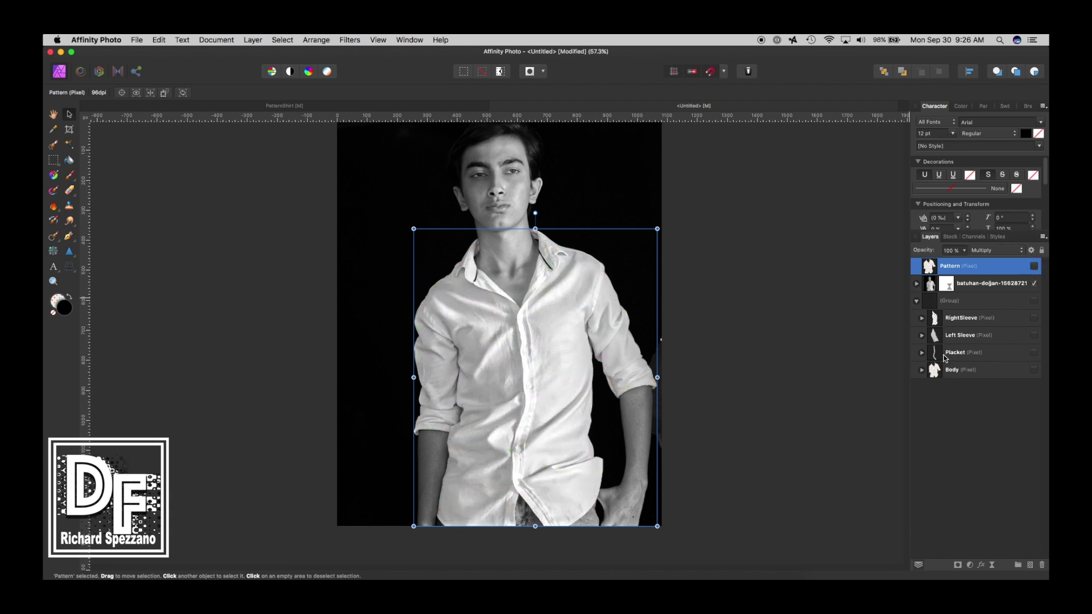
# Step: Inspect the RightSleeve layer in the group, reselect and show the Pattern layer, and activate the Pan tool
pyautogui.click(936, 320)
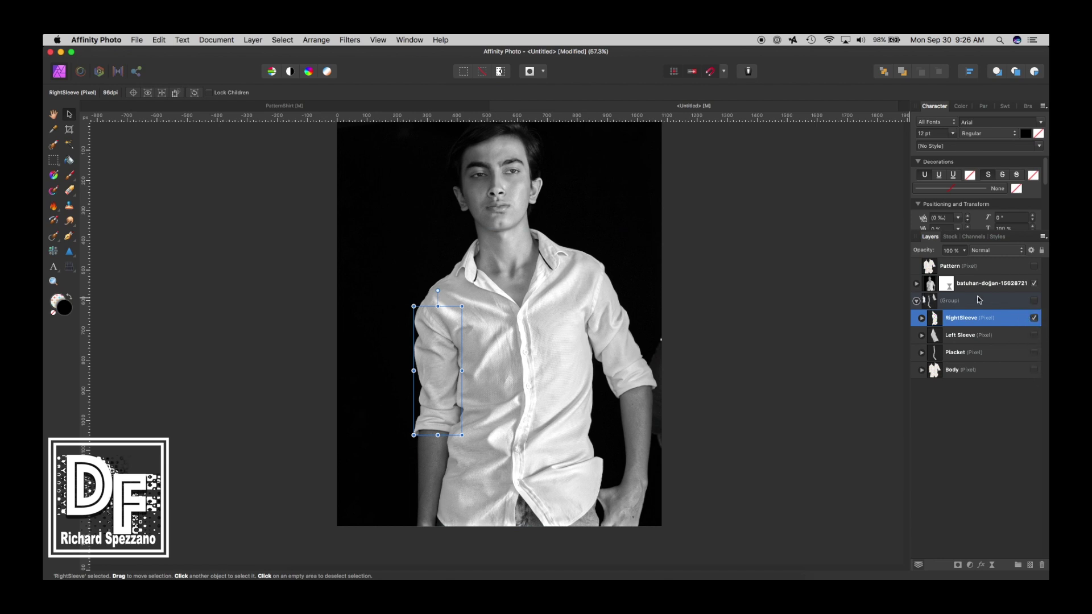
pyautogui.click(960, 268)
pyautogui.click(1033, 266)
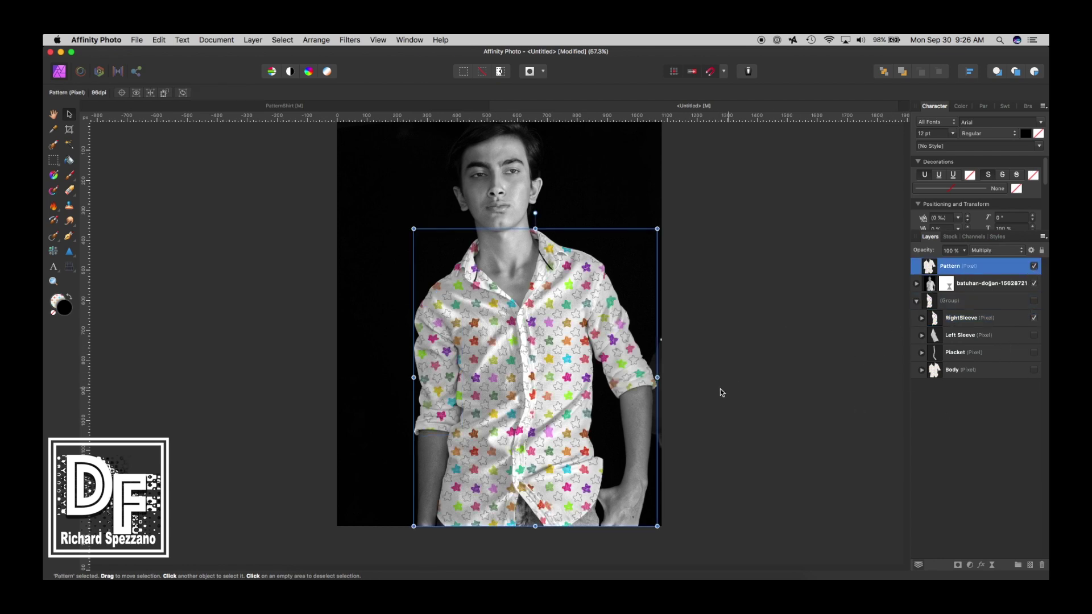
pyautogui.press('h')
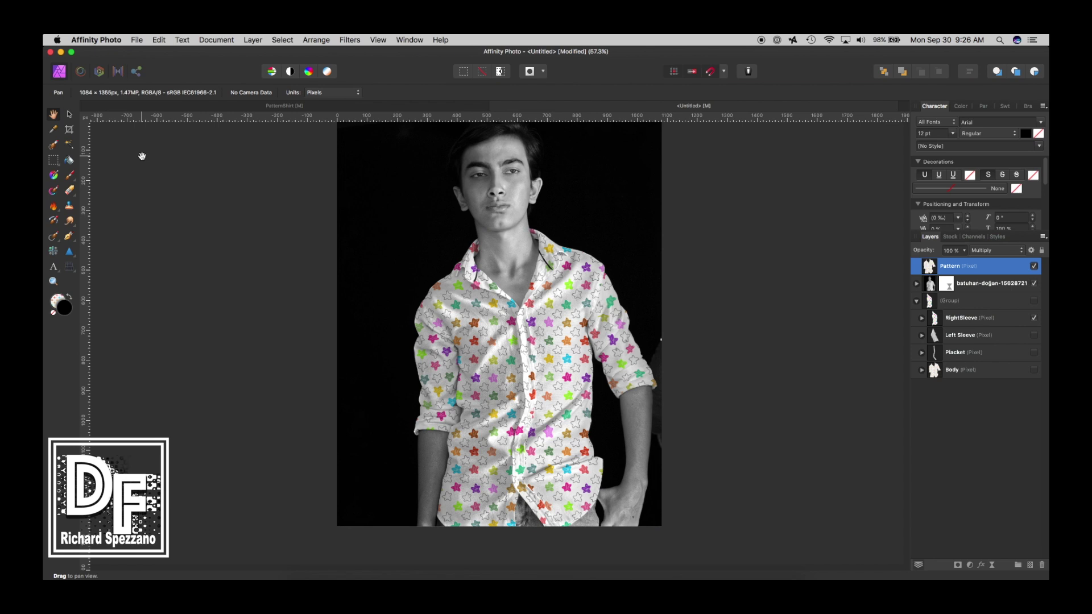